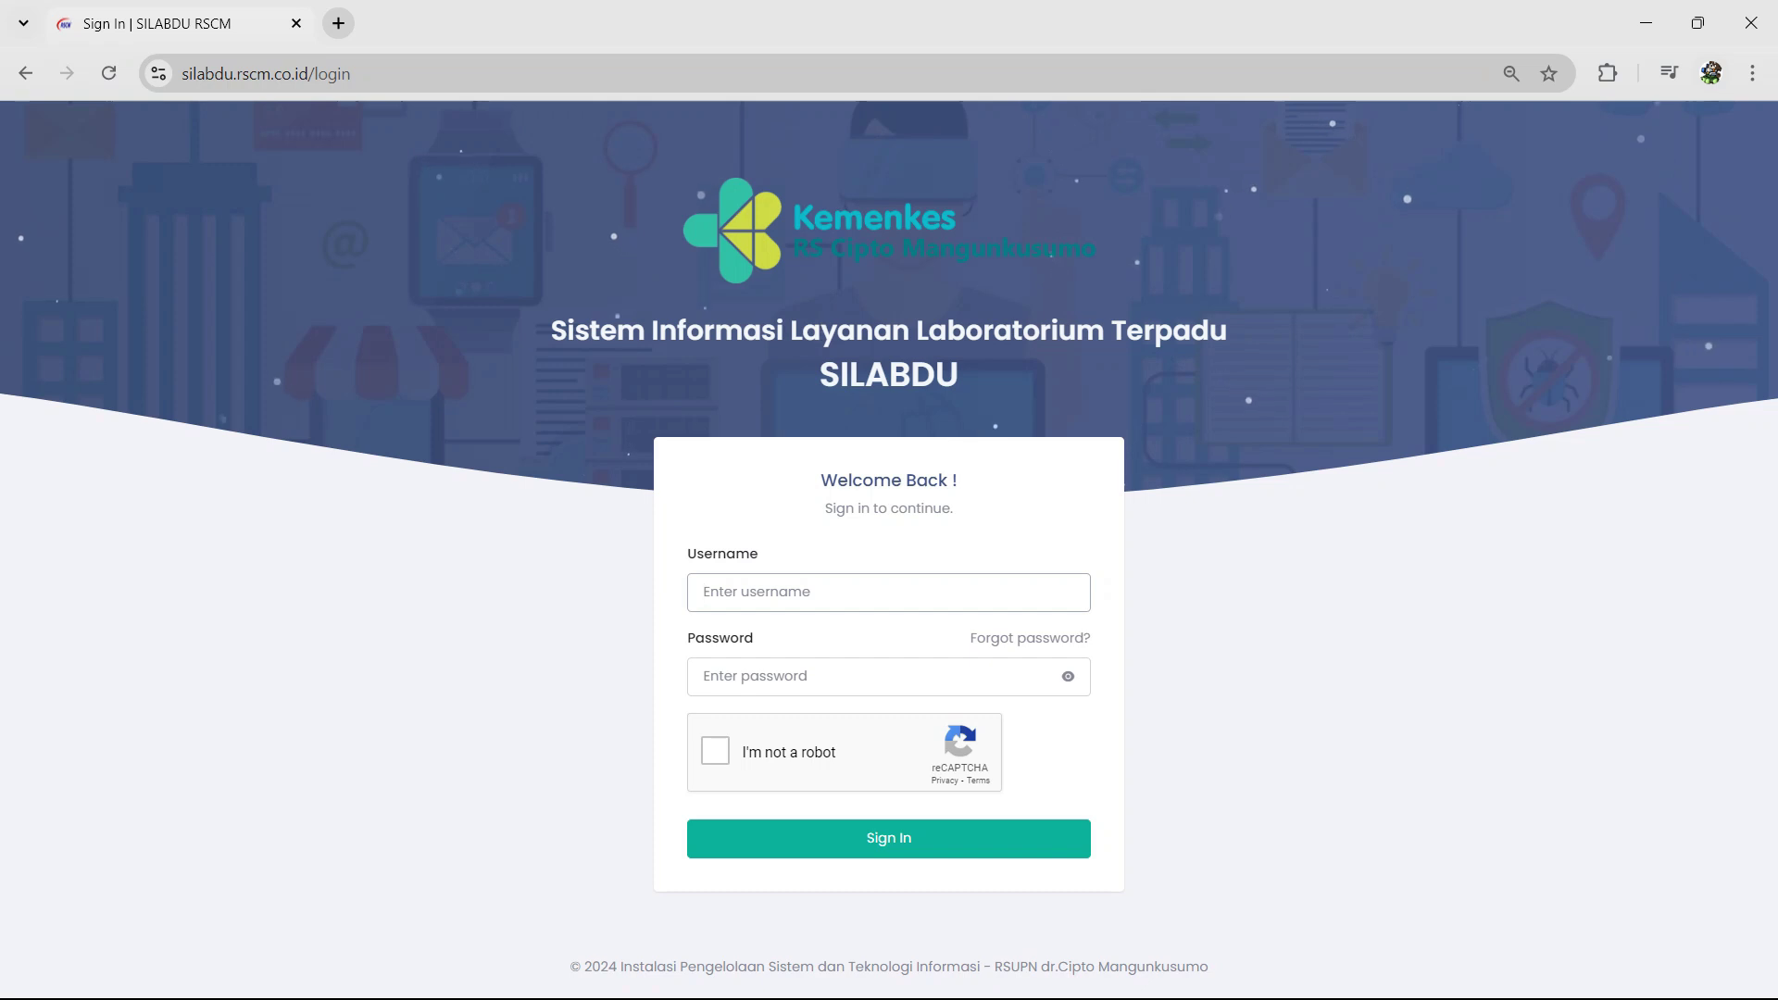
Step: Sign in with the account's e-mail and password after passing the reCAPTCHA check
type("mail.com")
key("Tab")
type("********")
left_click(715, 751)
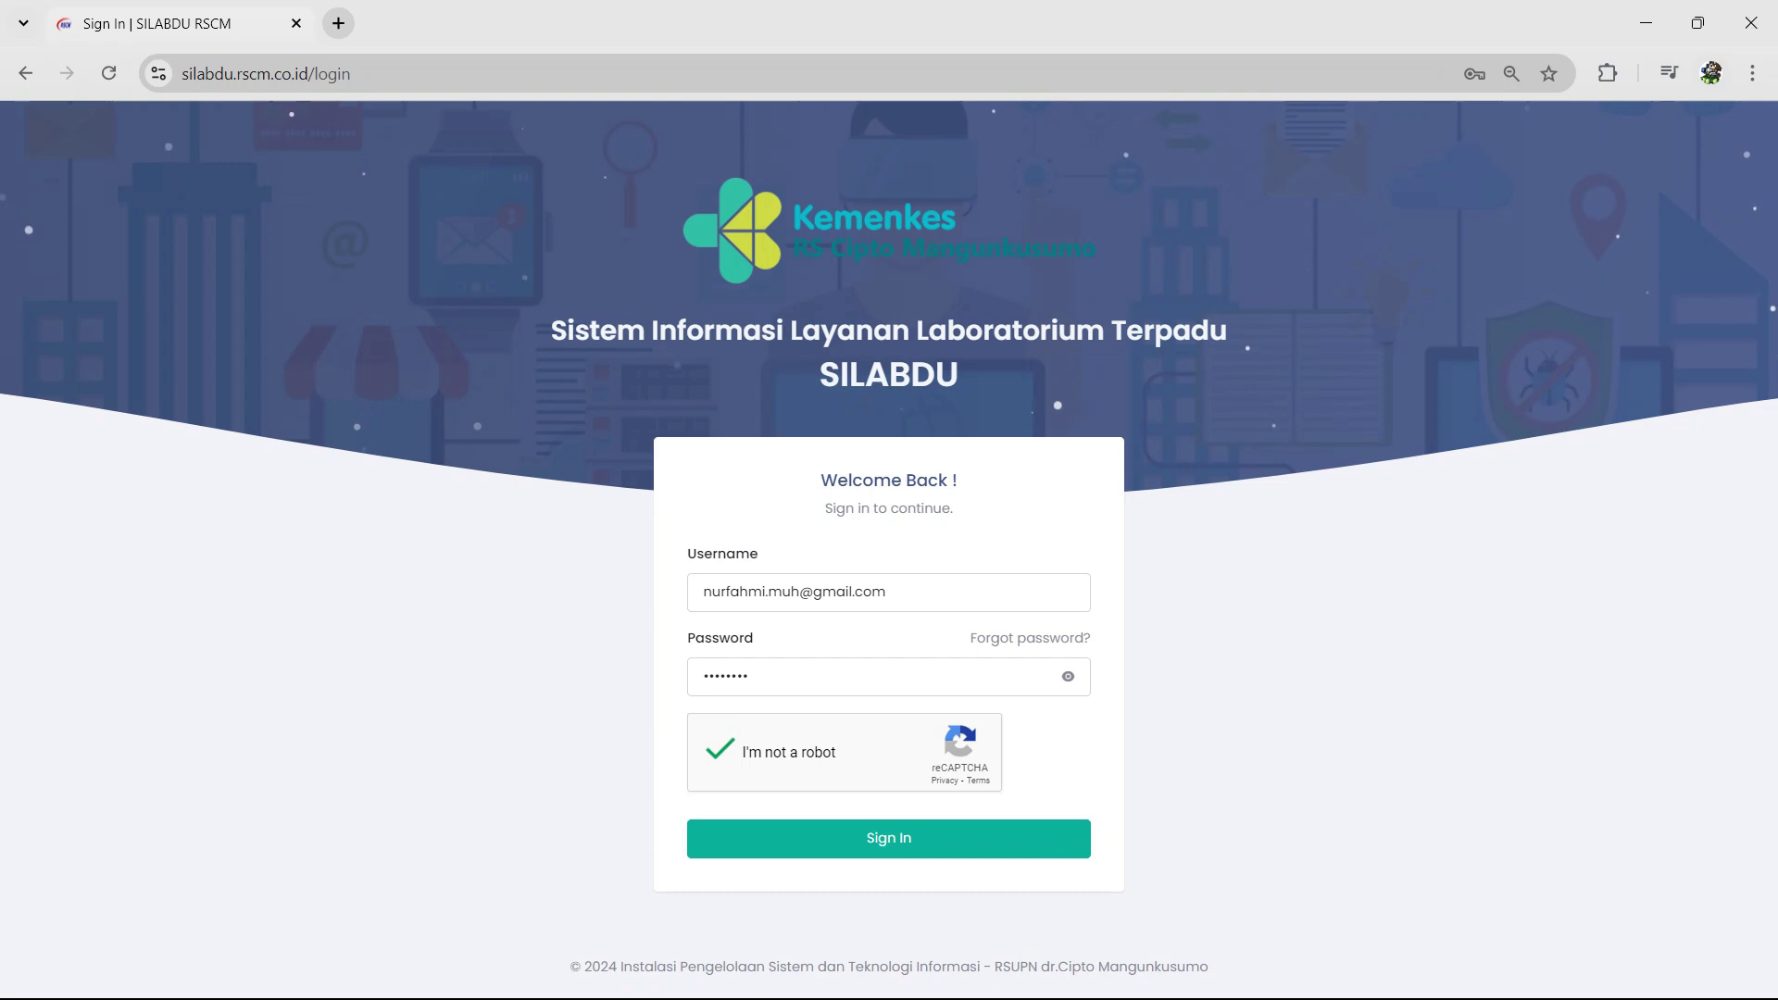
left_click(889, 838)
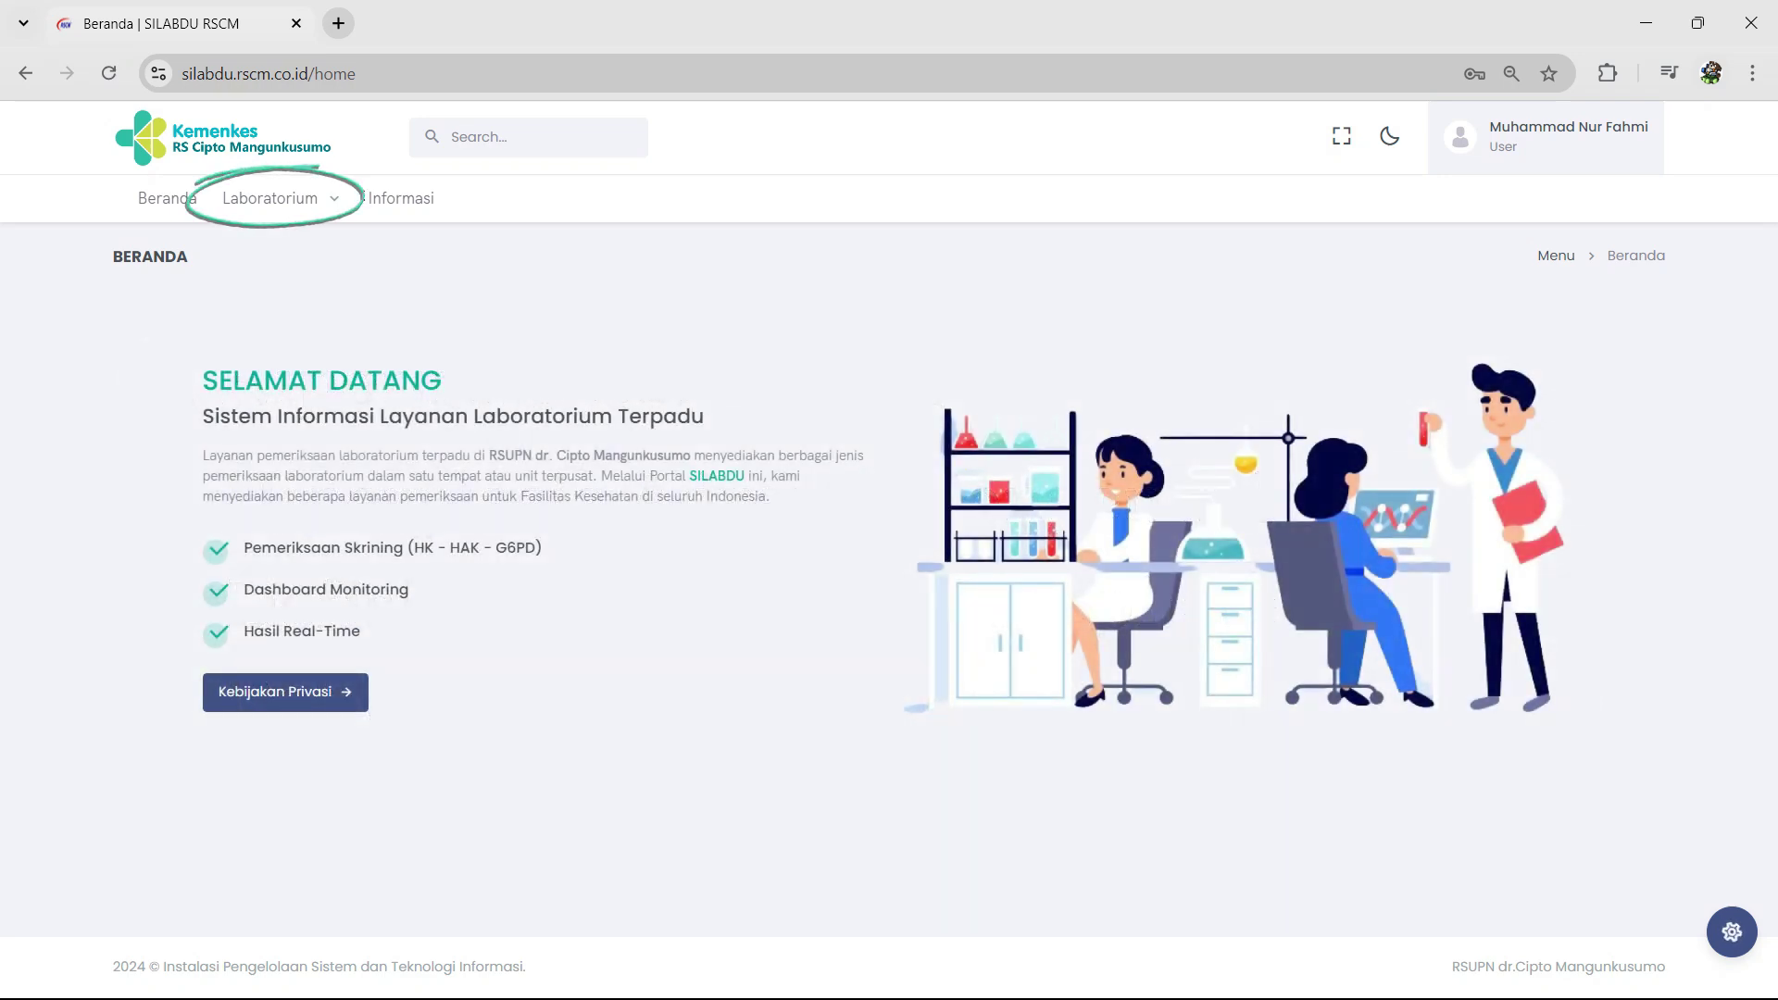
Step: Go to Laboratorium > Skrining (HK - HAK - G6PD) > Daftar Pemeriksaan
mouse_move(296, 198)
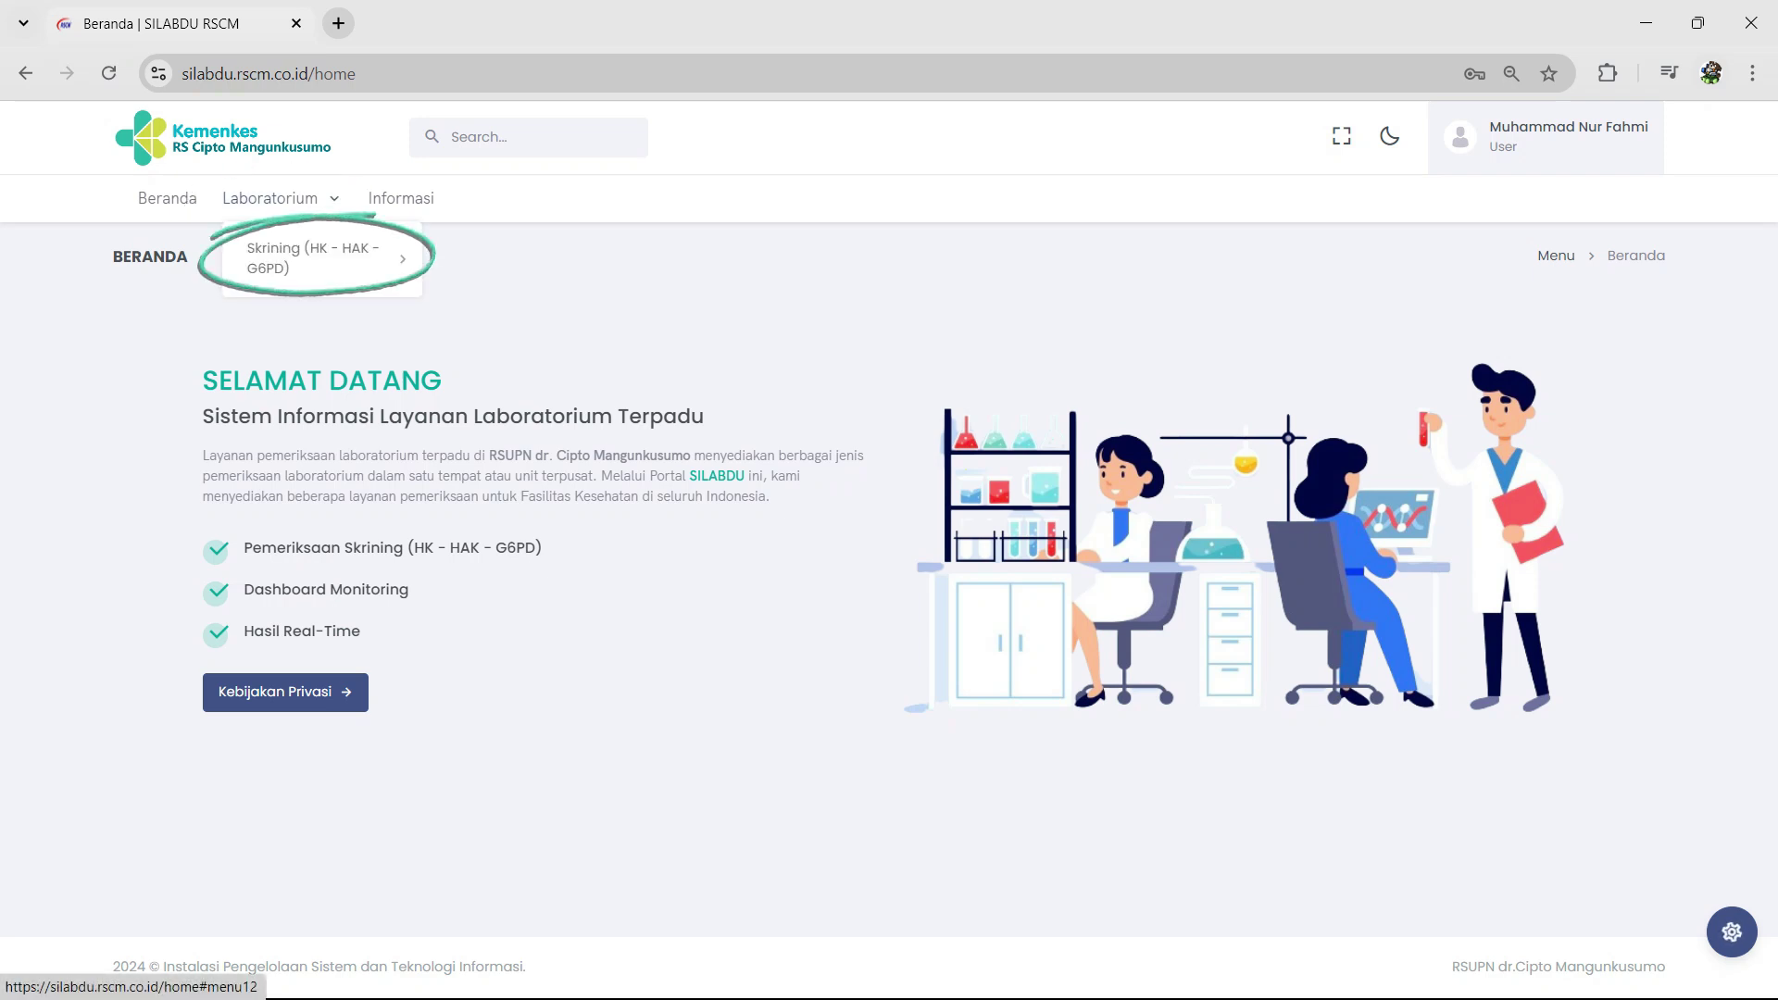
mouse_move(315, 259)
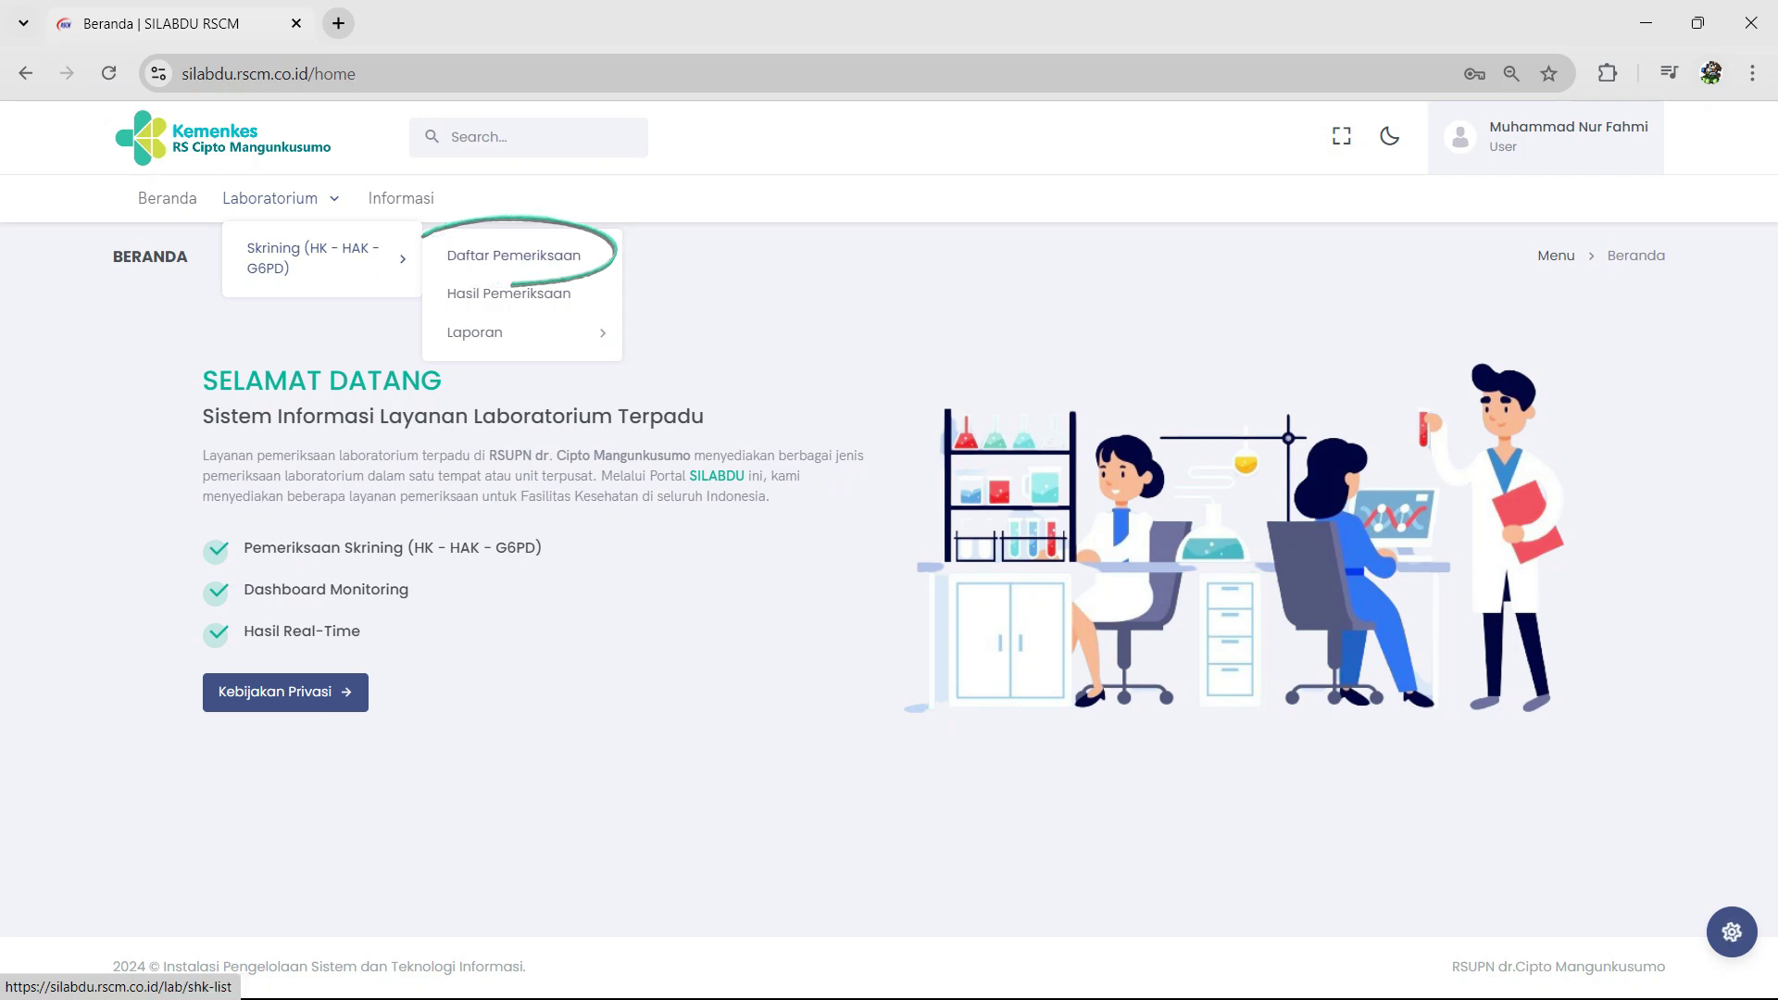
left_click(514, 255)
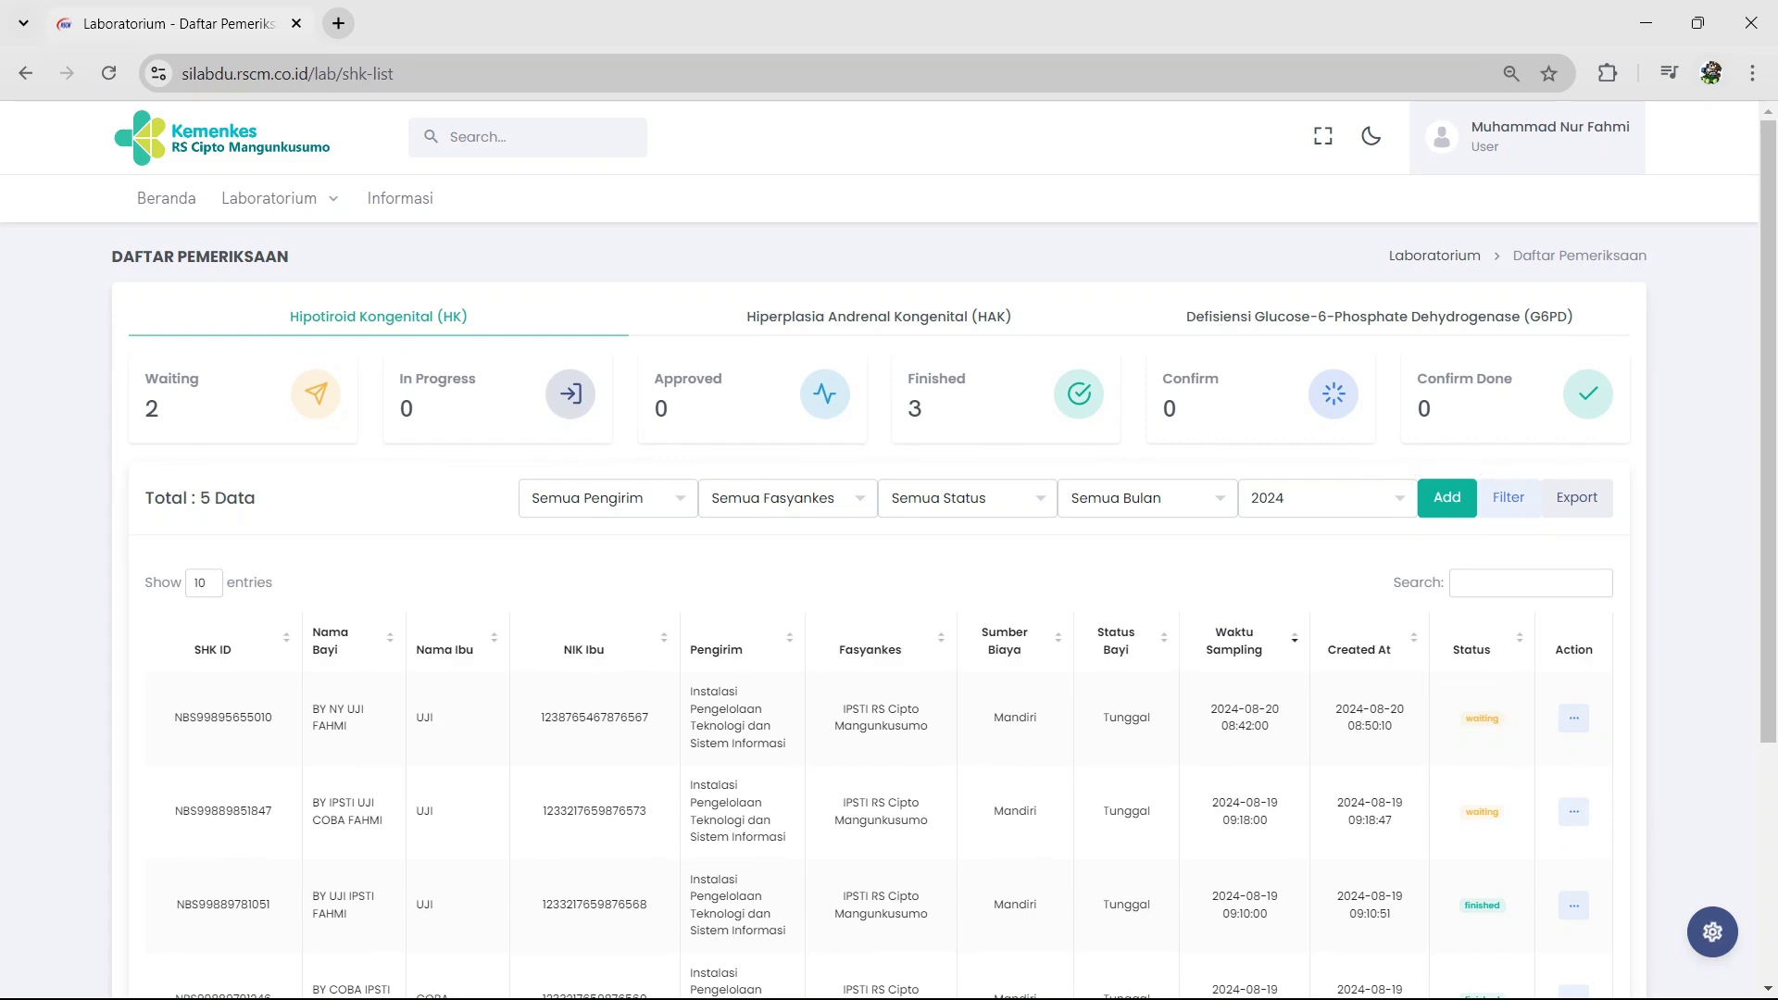
Step: Start a new sample: IPSTI RS Cipto Mangunkusumo, doctor's name and phone, record number, Mandiri funding
left_click(1447, 498)
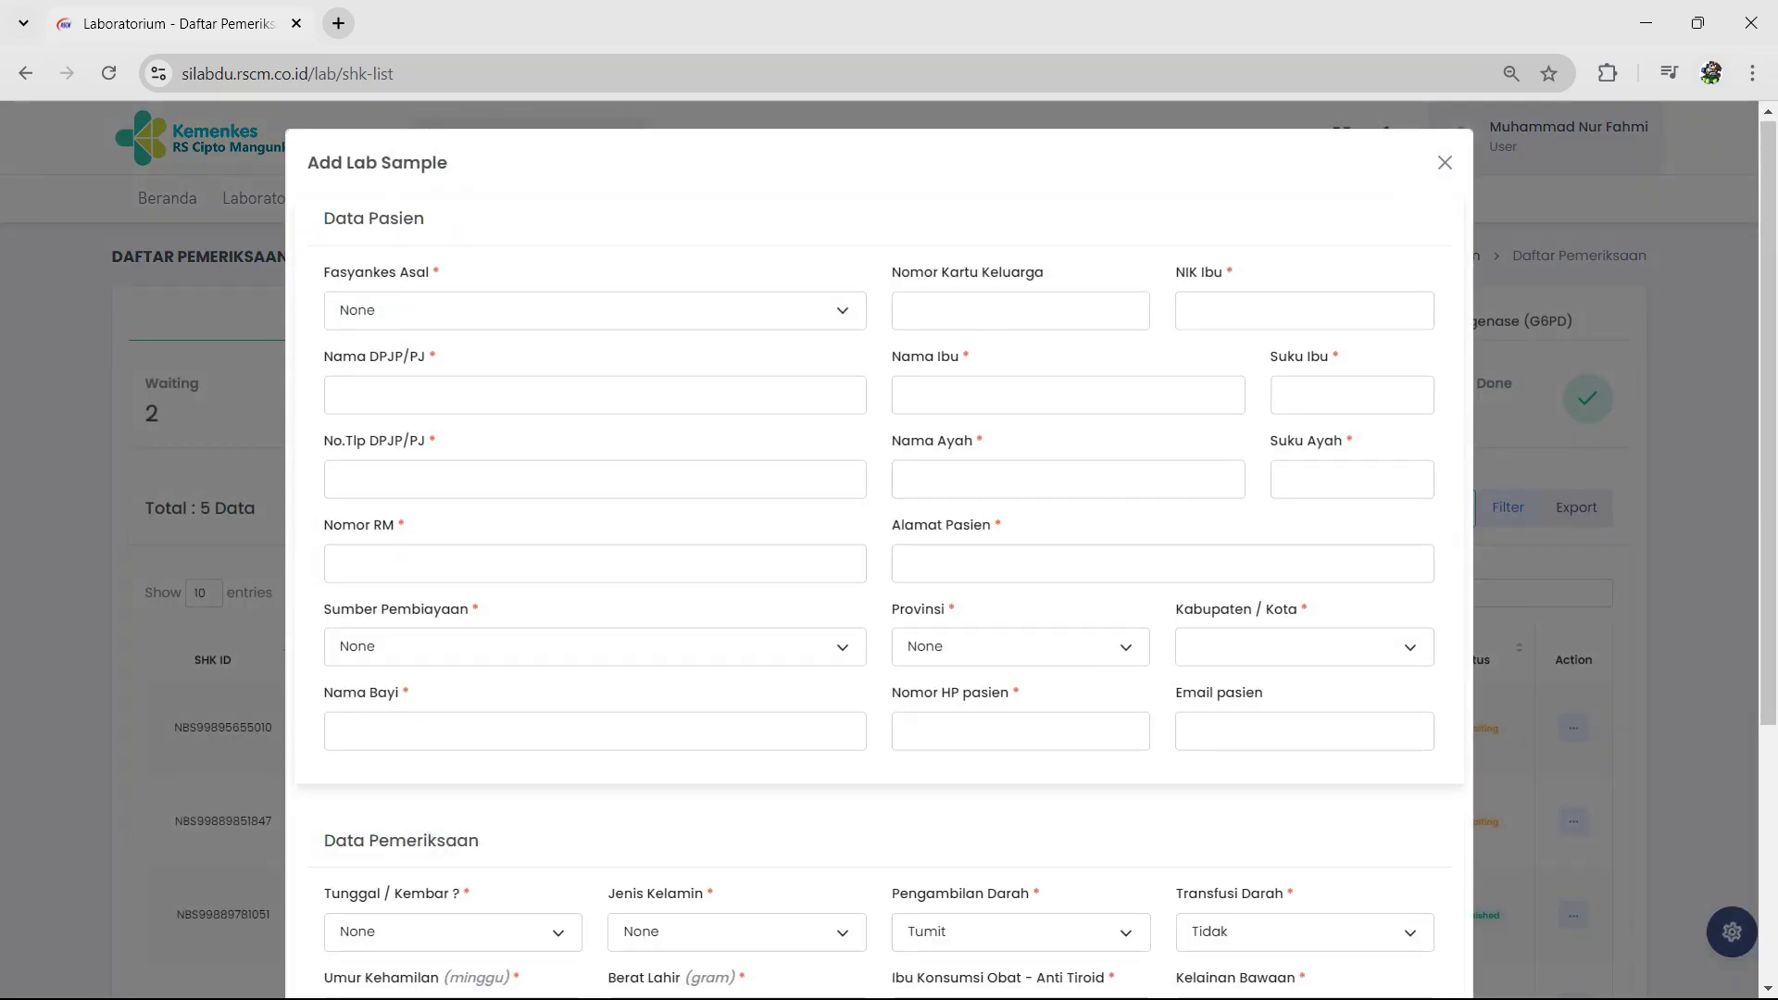
scroll(878, 556, "down", 5)
scroll(878, 556, "up", 5)
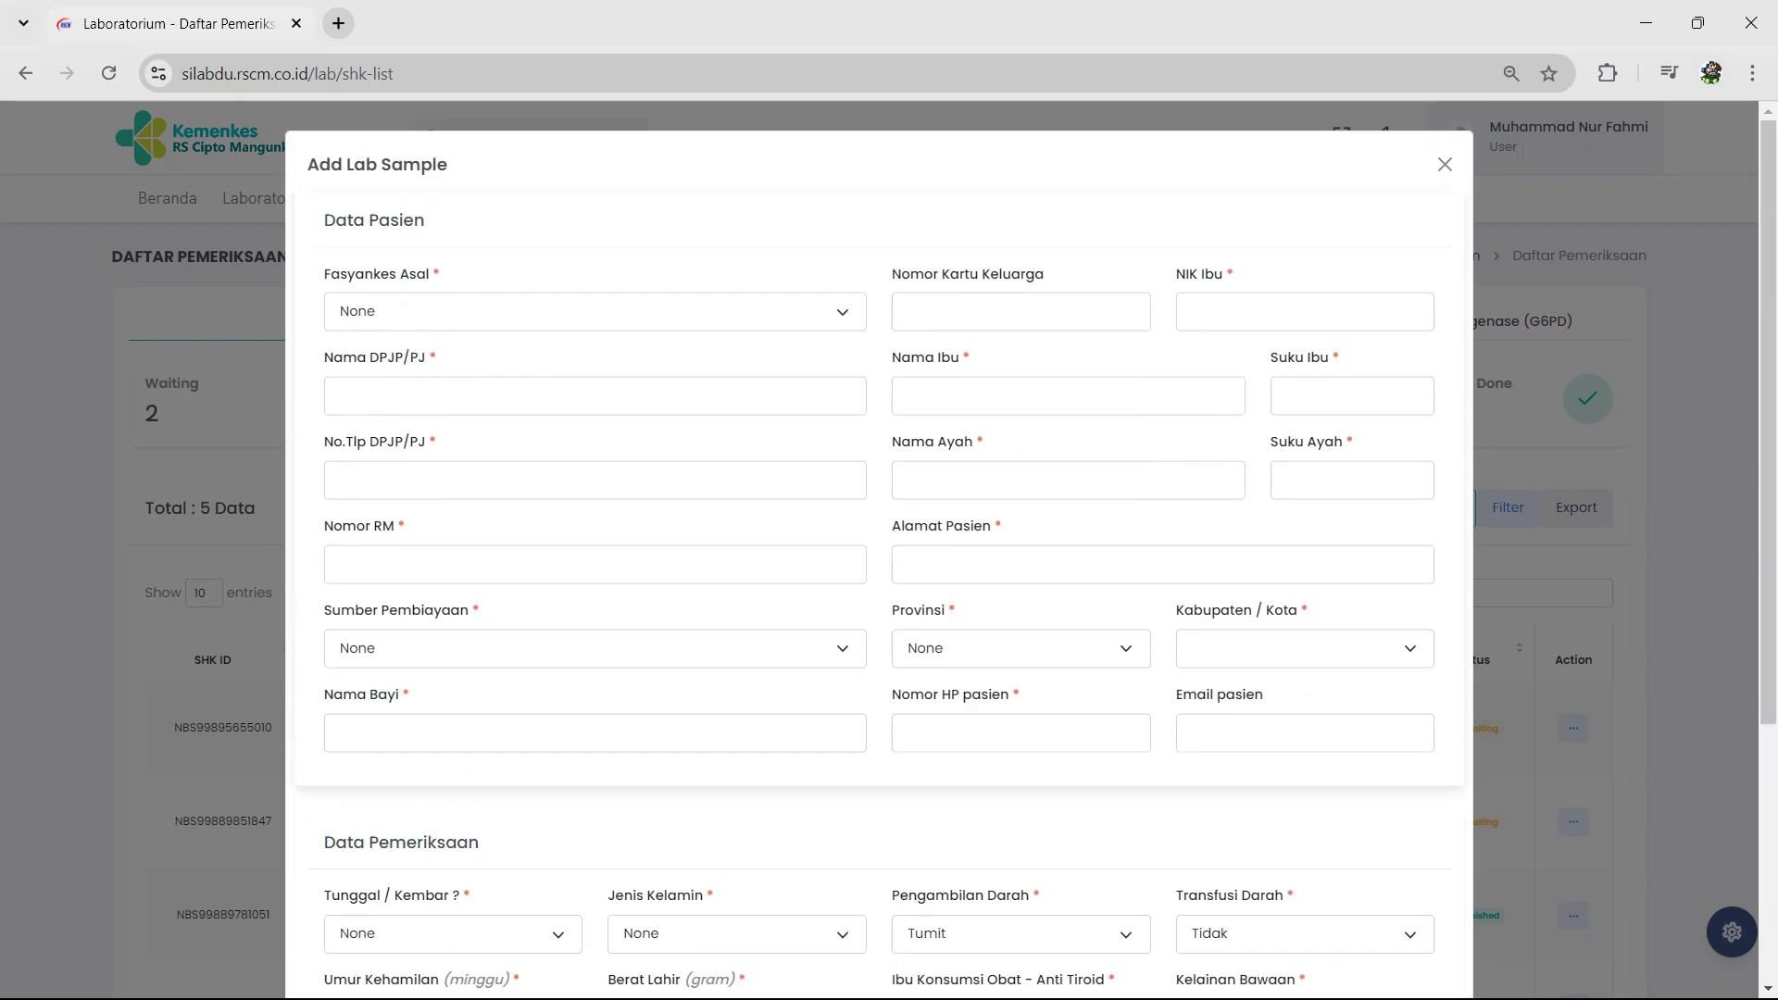
left_click(595, 312)
left_click(595, 370)
key("Tab")
type("FAHMI")
key("Tab")
key("Tab")
type("450434")
key("Tab")
key("space")
key("Down")
key("Down")
key("Down")
key("Down")
key("Return")
Step: Enter baby and parent details, SUNDA ethnicity, address in DKI JAKARTA / JAKARTA PUSAT, and phone
key("Tab")
type("BY NY UJI FAHMI")
key("Tab")
type("1234567895656789")
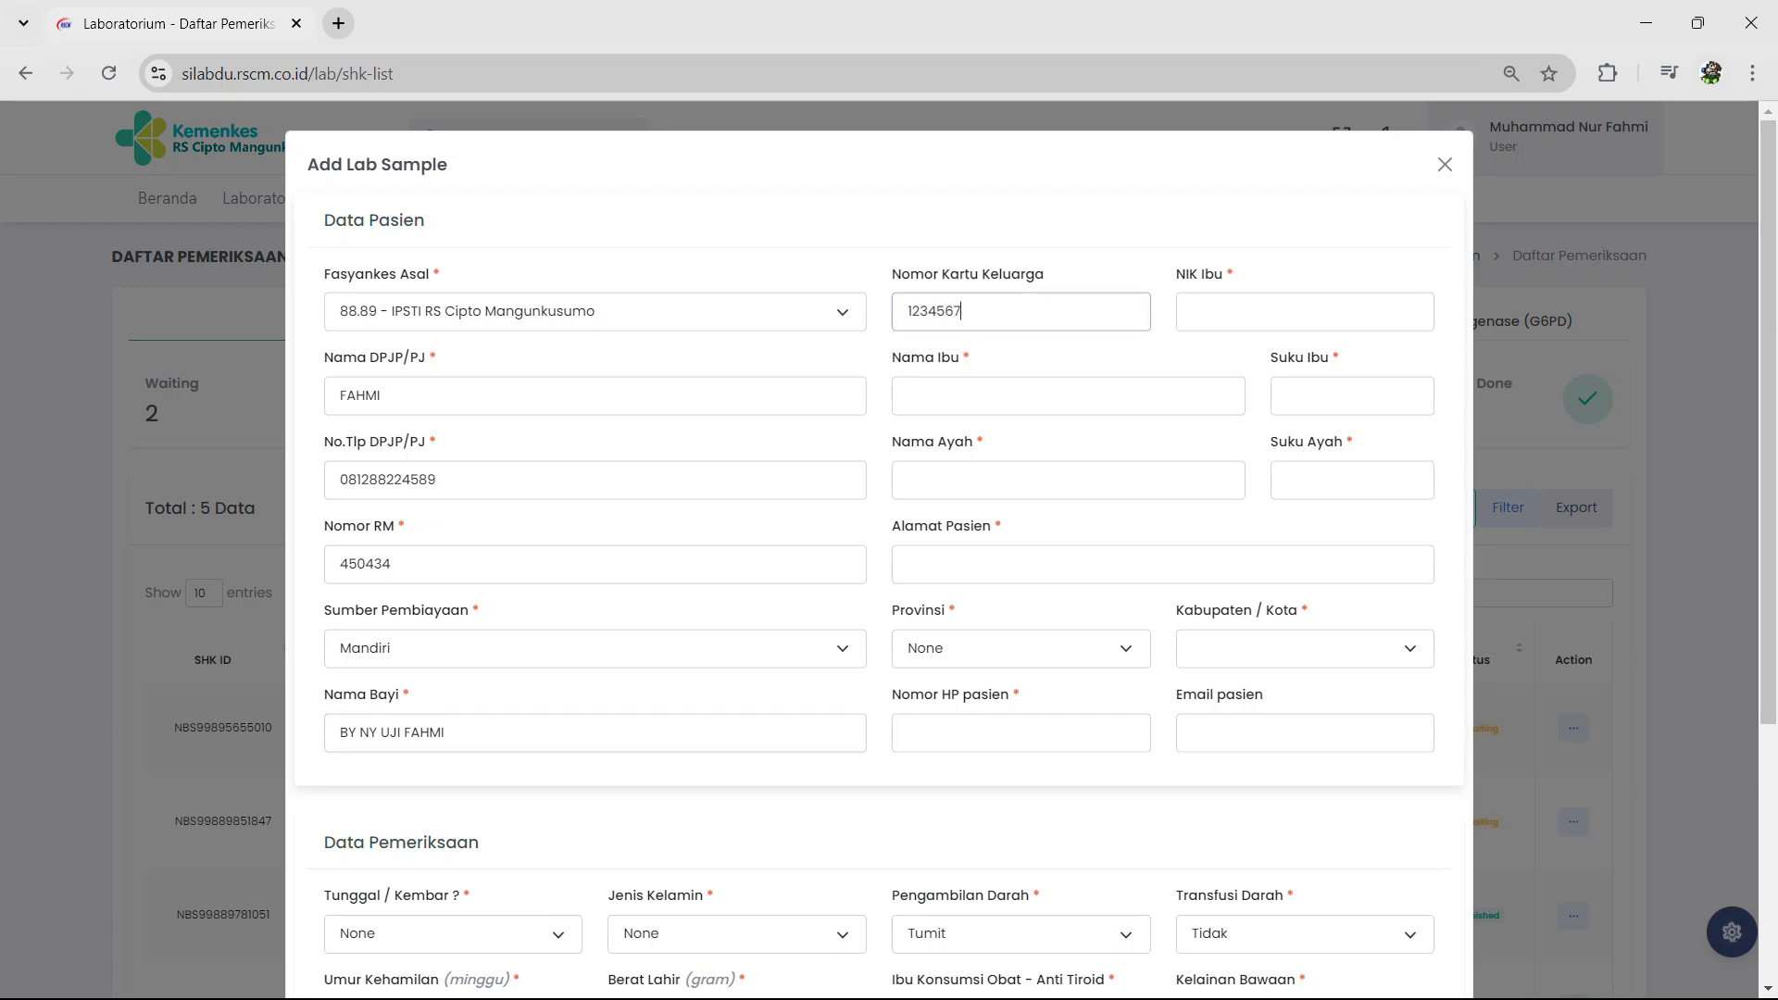
key("Tab")
type("1234567895987909")
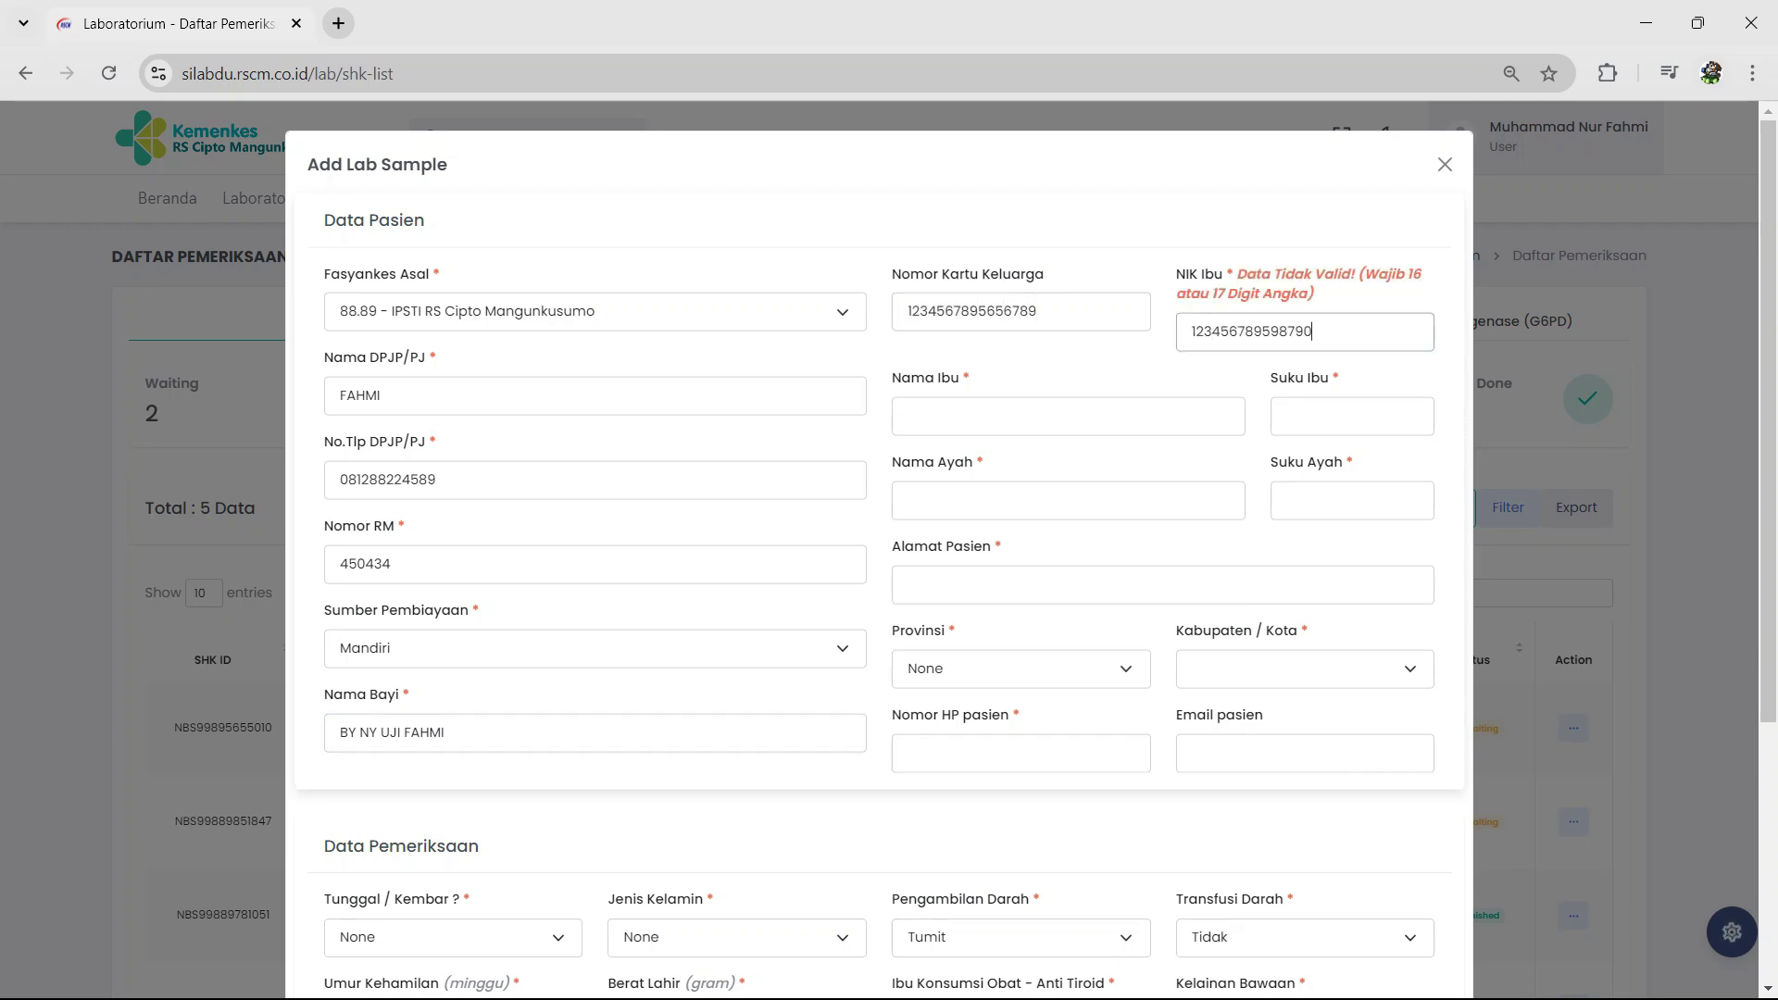
key("Tab")
type("UJI")
key("Tab")
type("SUNDA")
key("Tab")
type("FAHMI")
key("Tab")
type("SUNDA")
key("Tab")
key("Tab")
key("space")
key("d")
key("Tab")
key("space")
key("Down")
key("Down")
key("Down")
key("Down")
key("Down")
key("Tab")
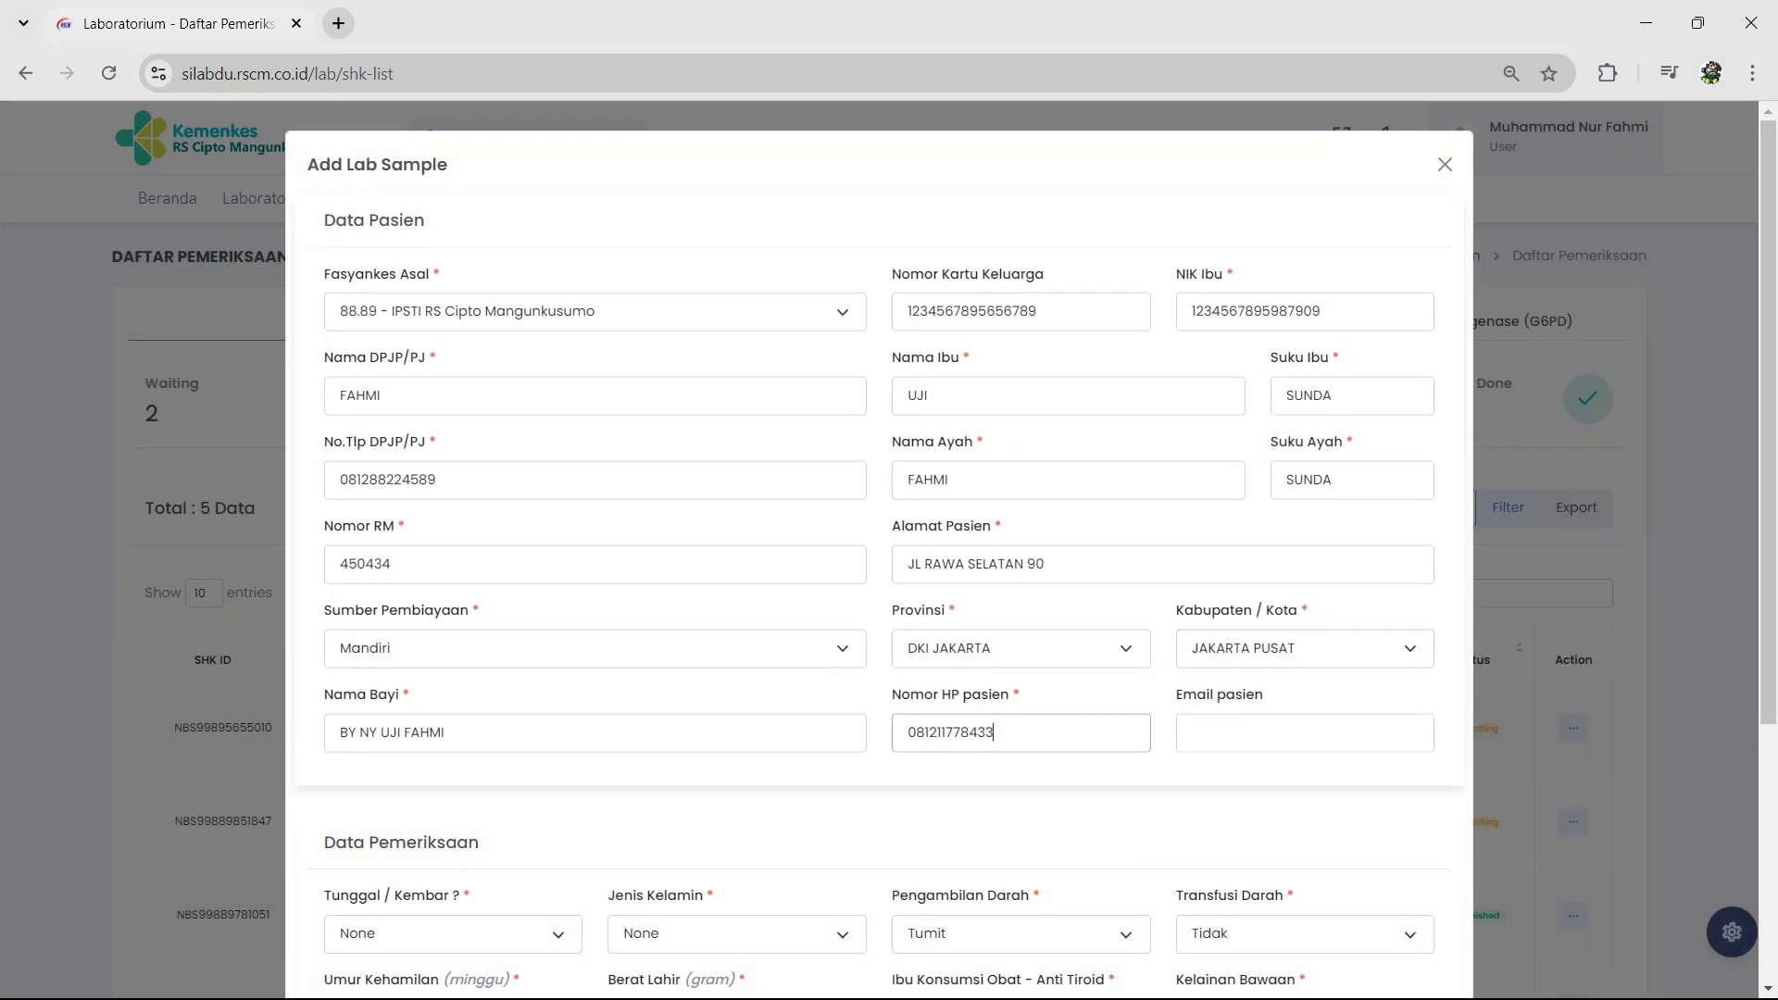
Step: Record a single male birth at 36 weeks, 2500 g, born 19/08/2024
scroll(878, 556, "down", 4)
key("Tab")
key("Tab")
key("t")
key("Tab")
type("36")
key("Tab")
type("2500")
key("shift+Tab")
key("l")
left_click(558, 718)
left_click(378, 584)
left_click(840, 718)
Step: Set birth time 03:20, sampling 20/08/2024 14:15, treatment Tidak, and save the sample
scroll(639, 519, "up", 4)
left_click(639, 506)
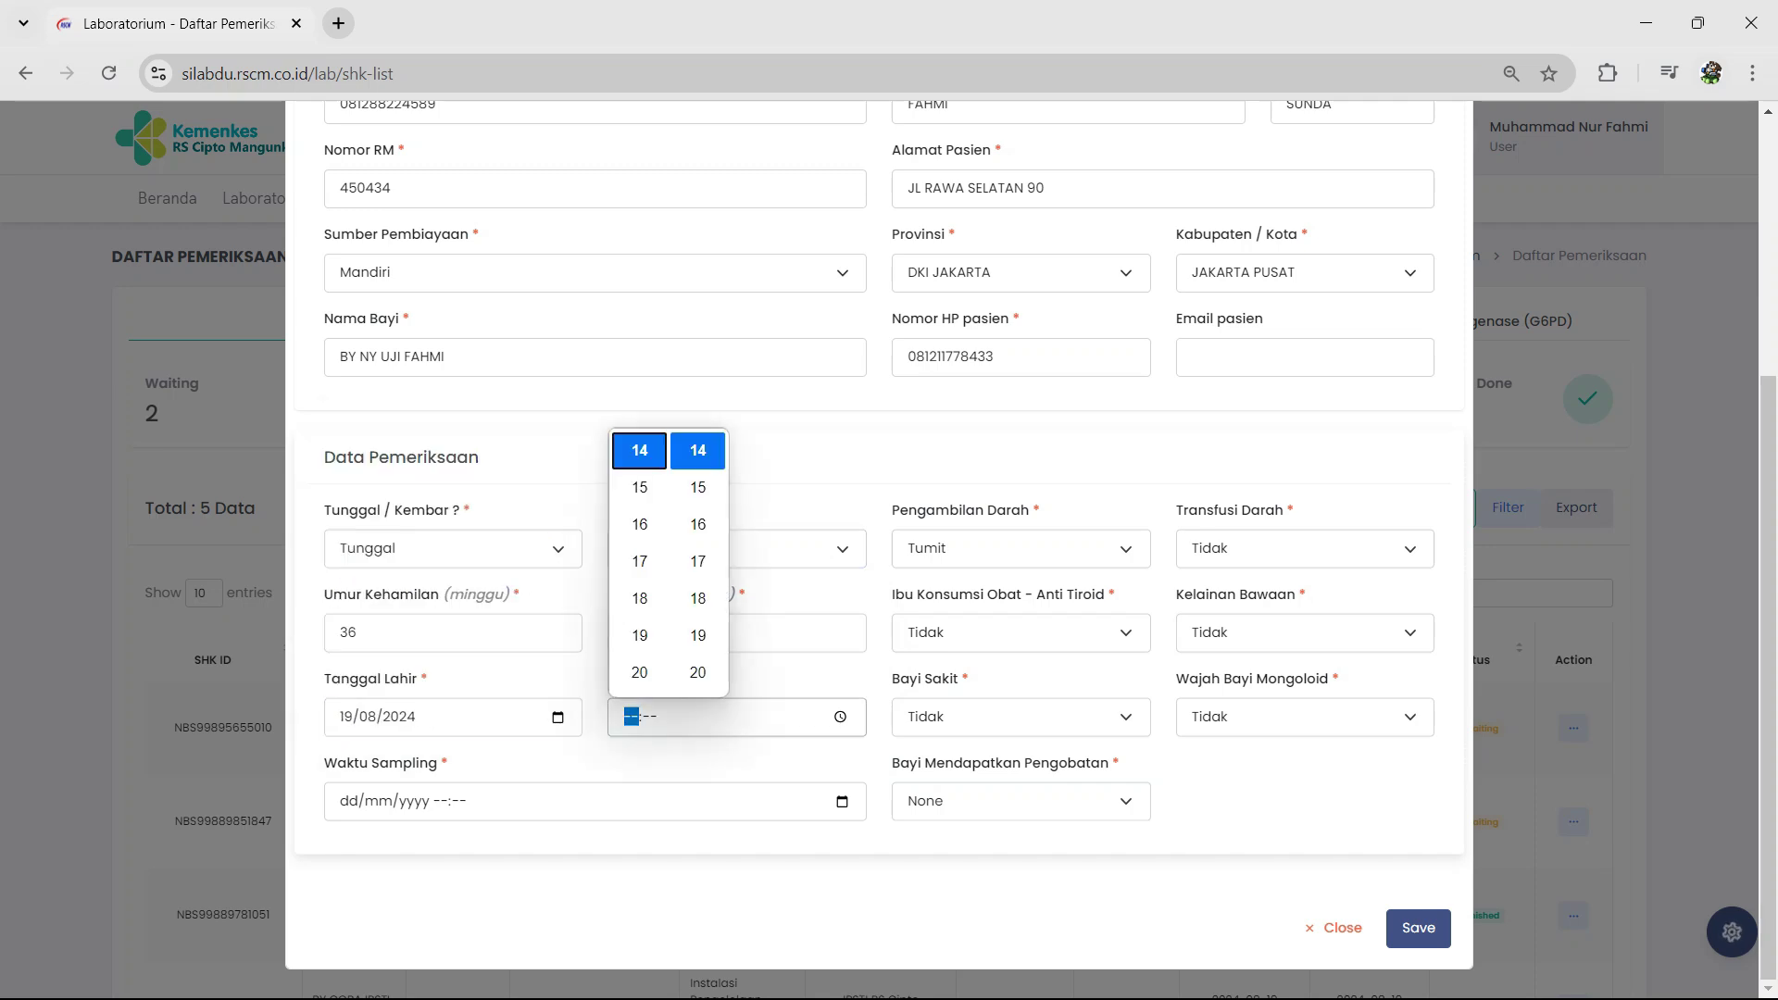
left_click(697, 670)
left_click(842, 802)
left_click(409, 668)
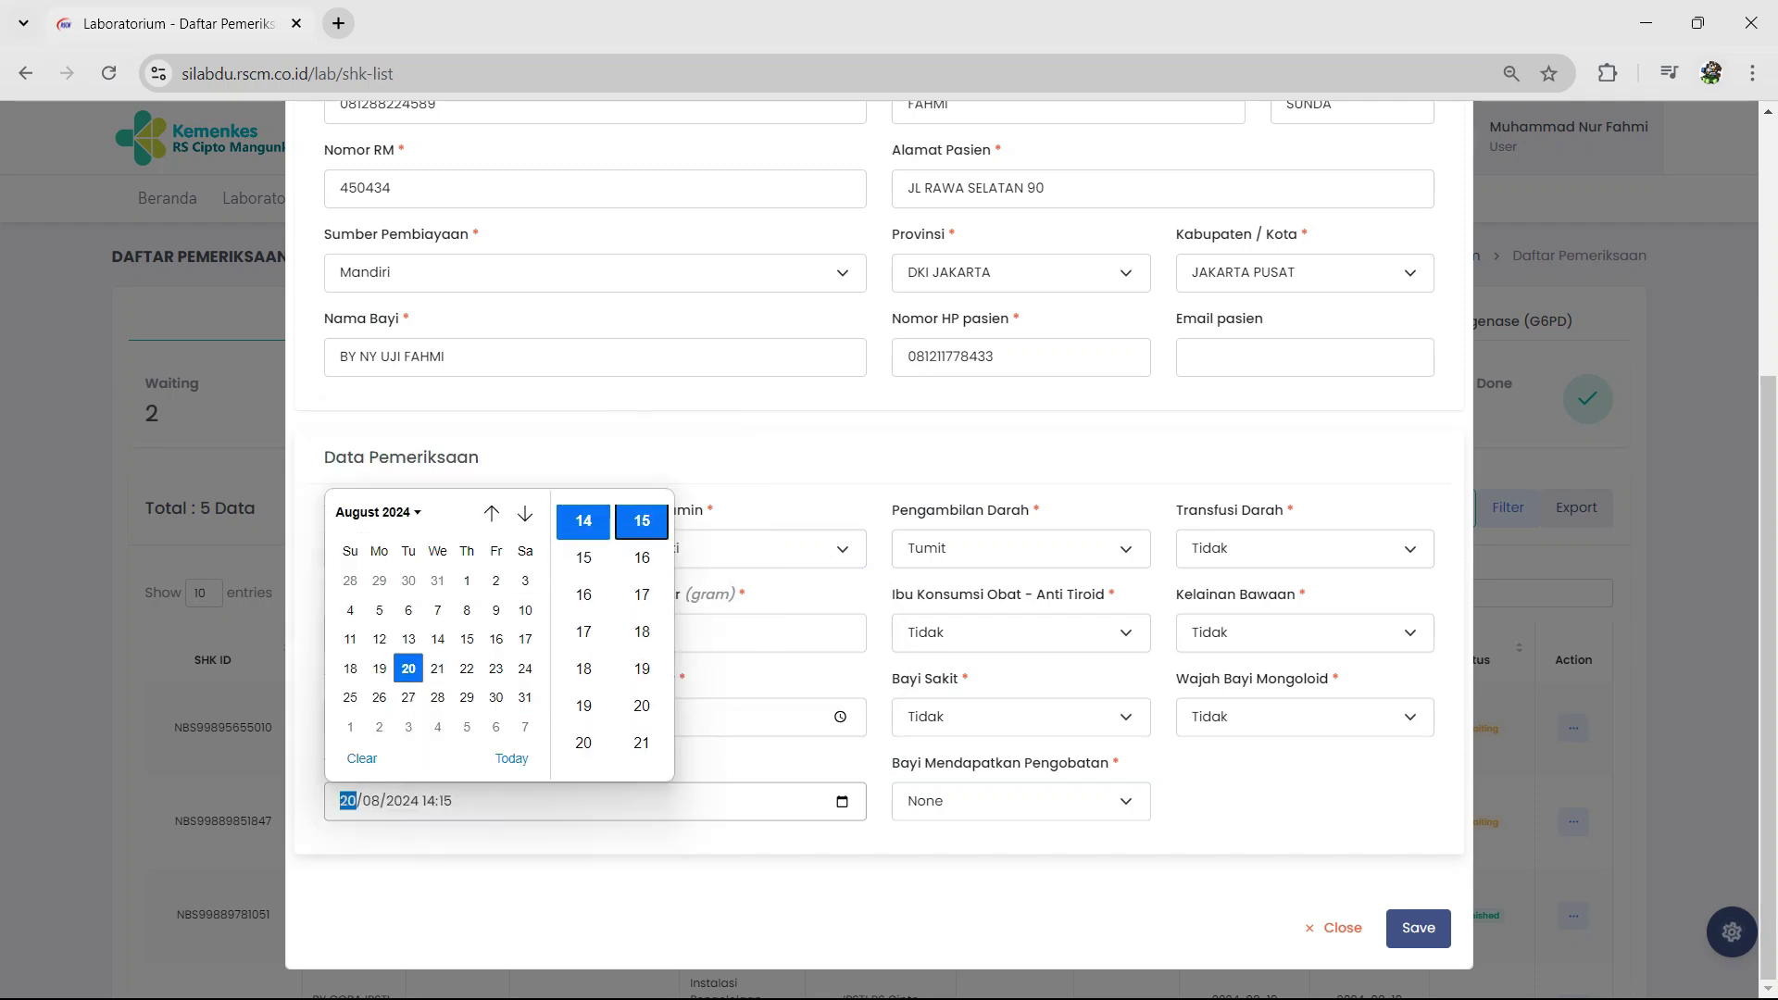
left_click(641, 522)
left_click(1020, 802)
left_click(935, 912)
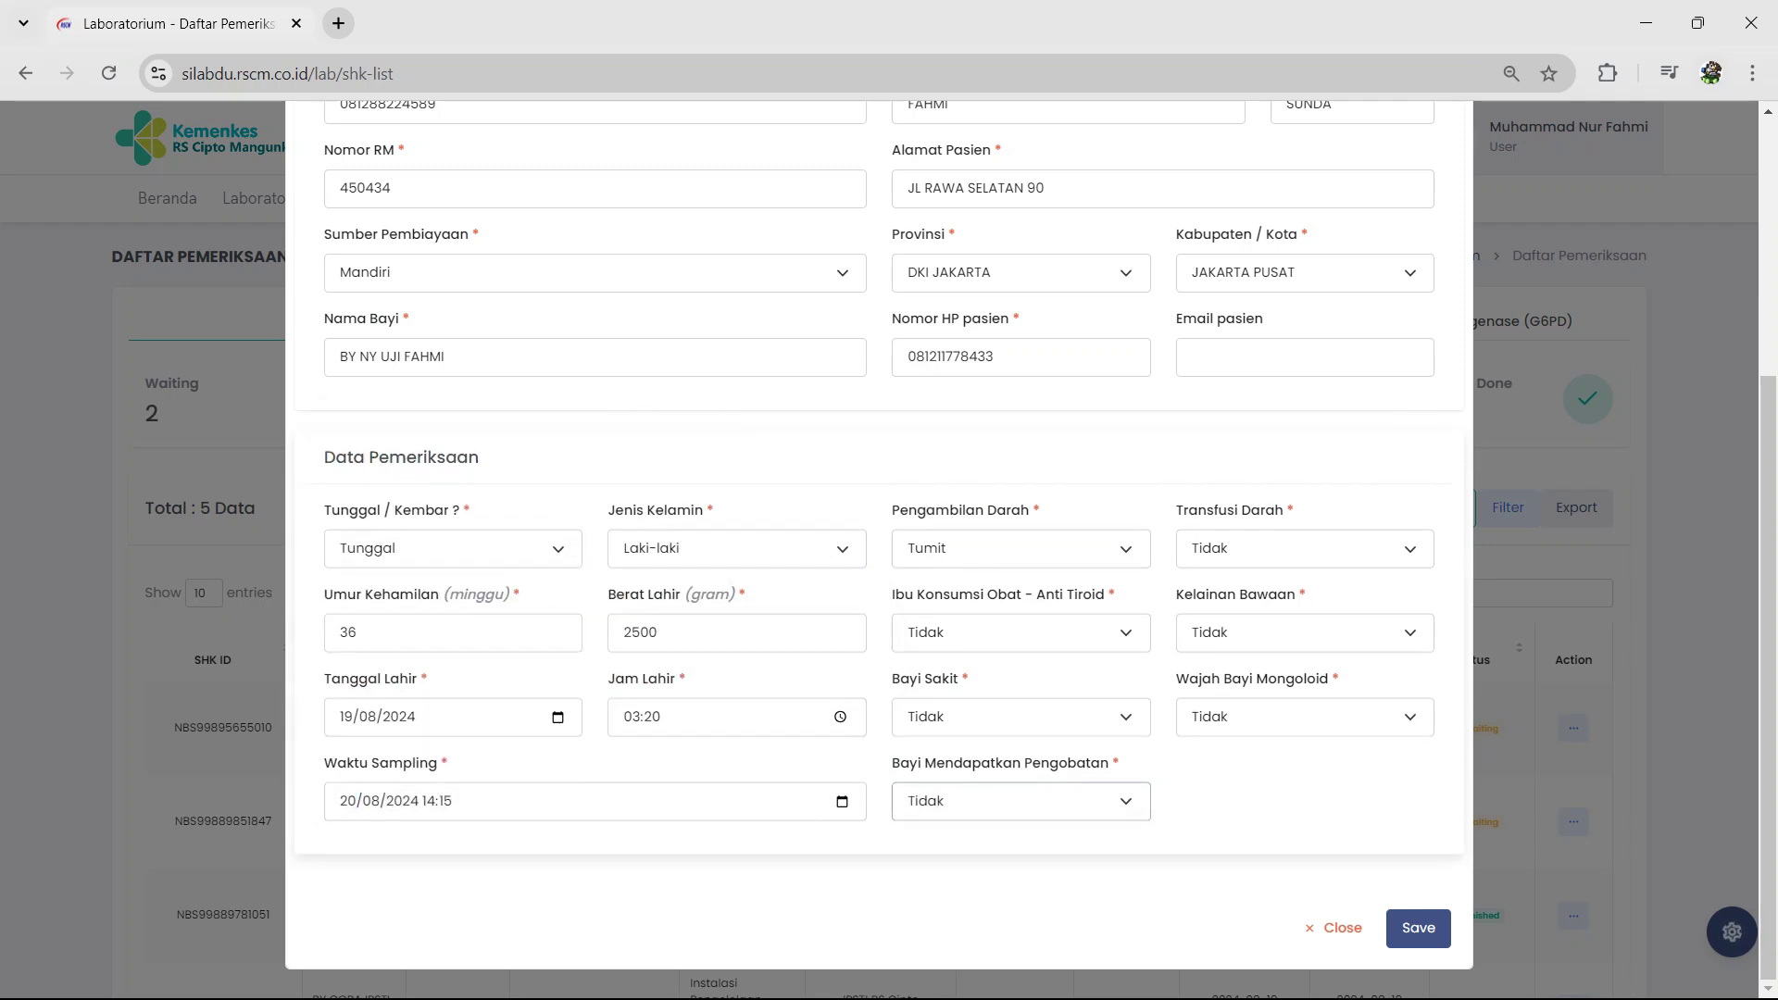
scroll(878, 556, "up", 5)
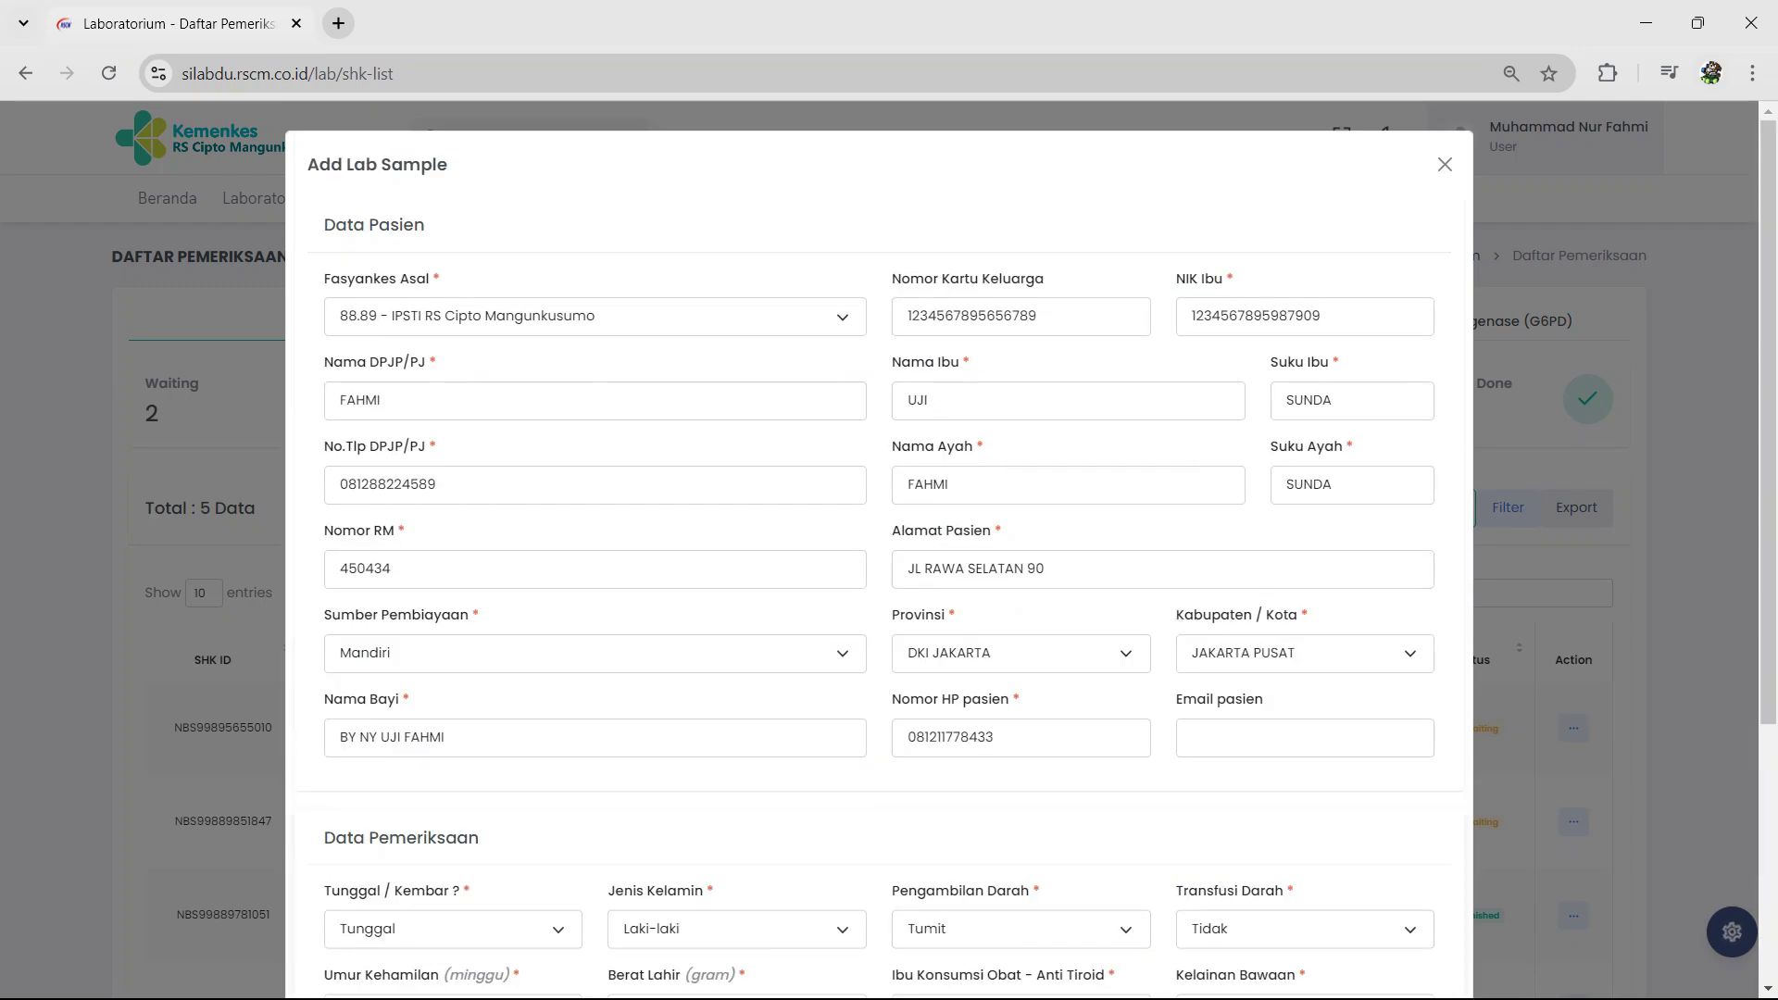
scroll(878, 555, "down", 5)
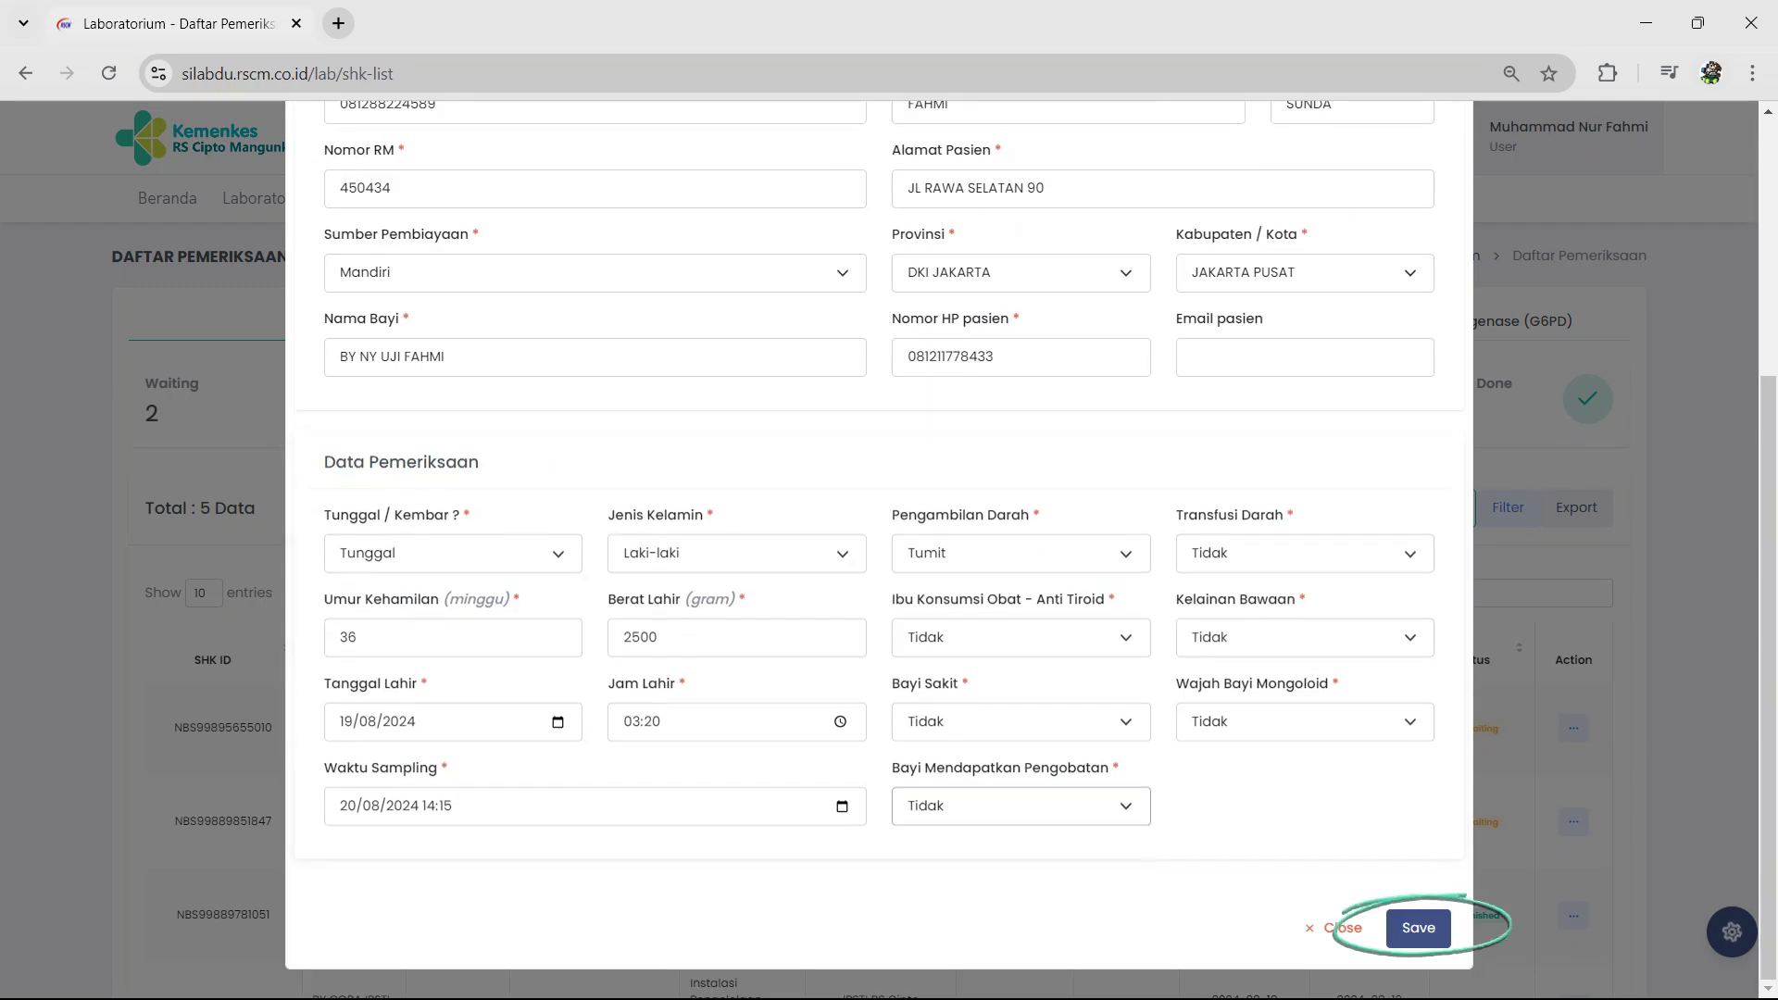
left_click(1418, 928)
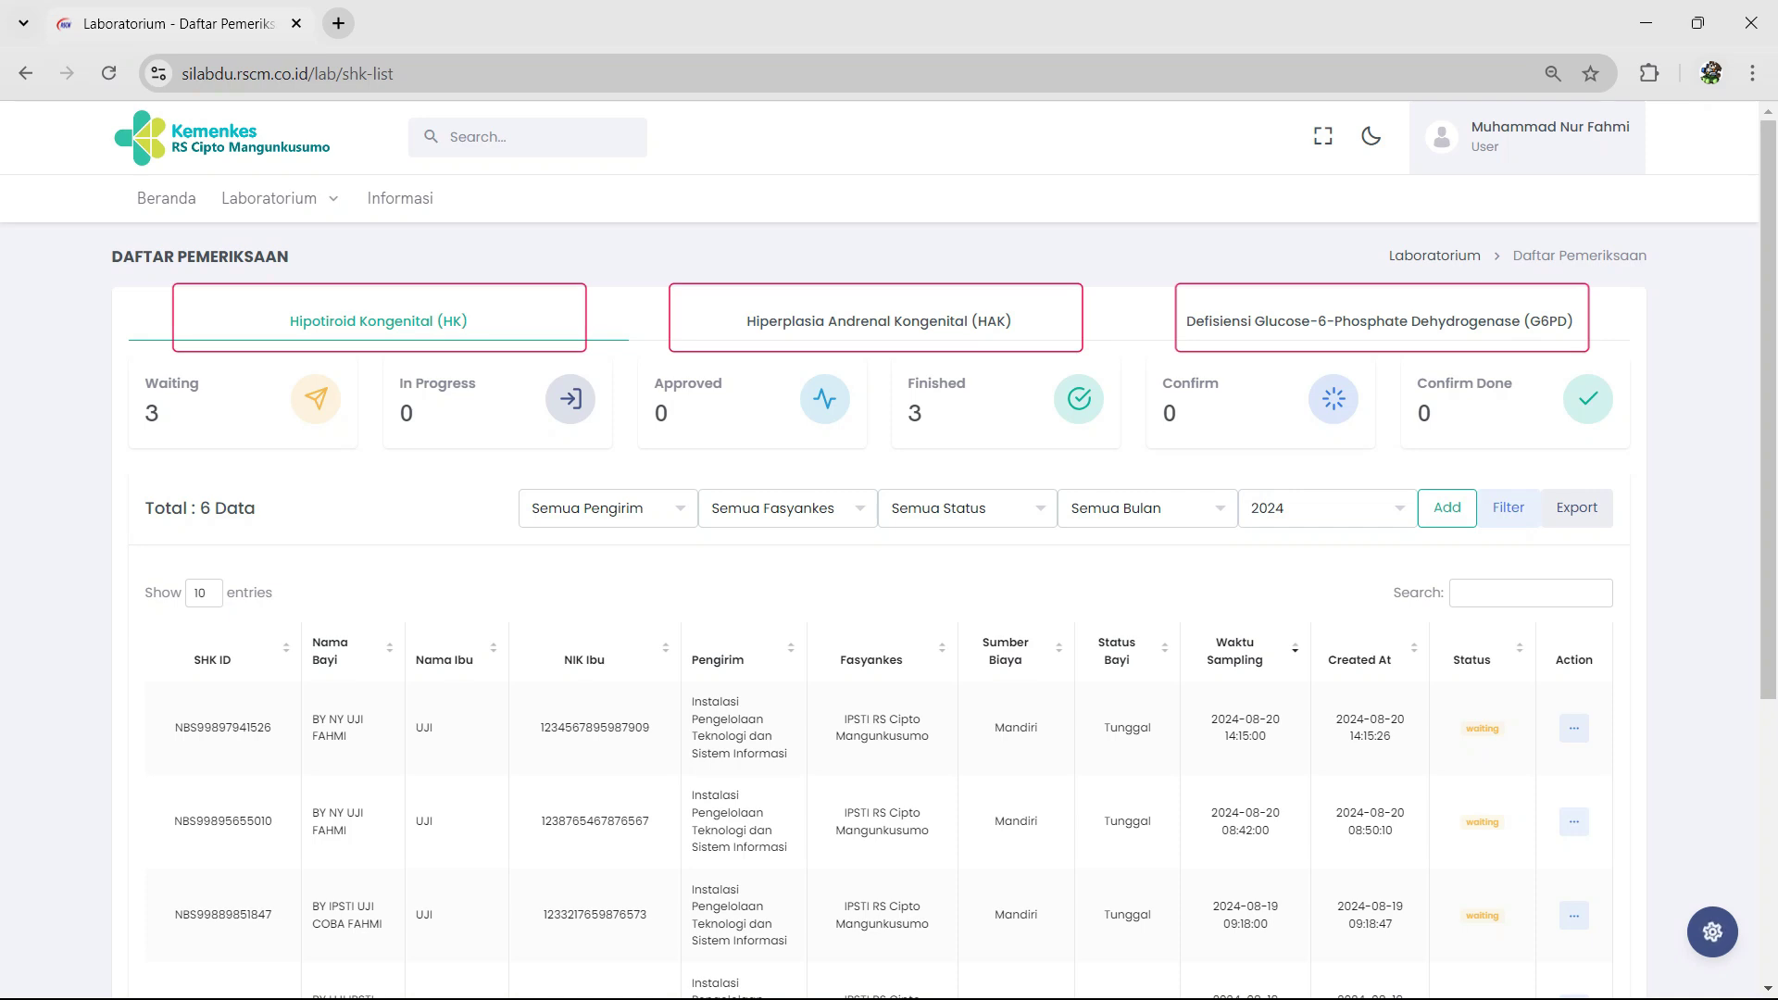
Step: Scroll through the HK table to check the 6 entries, with the new sample waiting
scroll(889, 612, "down", 4)
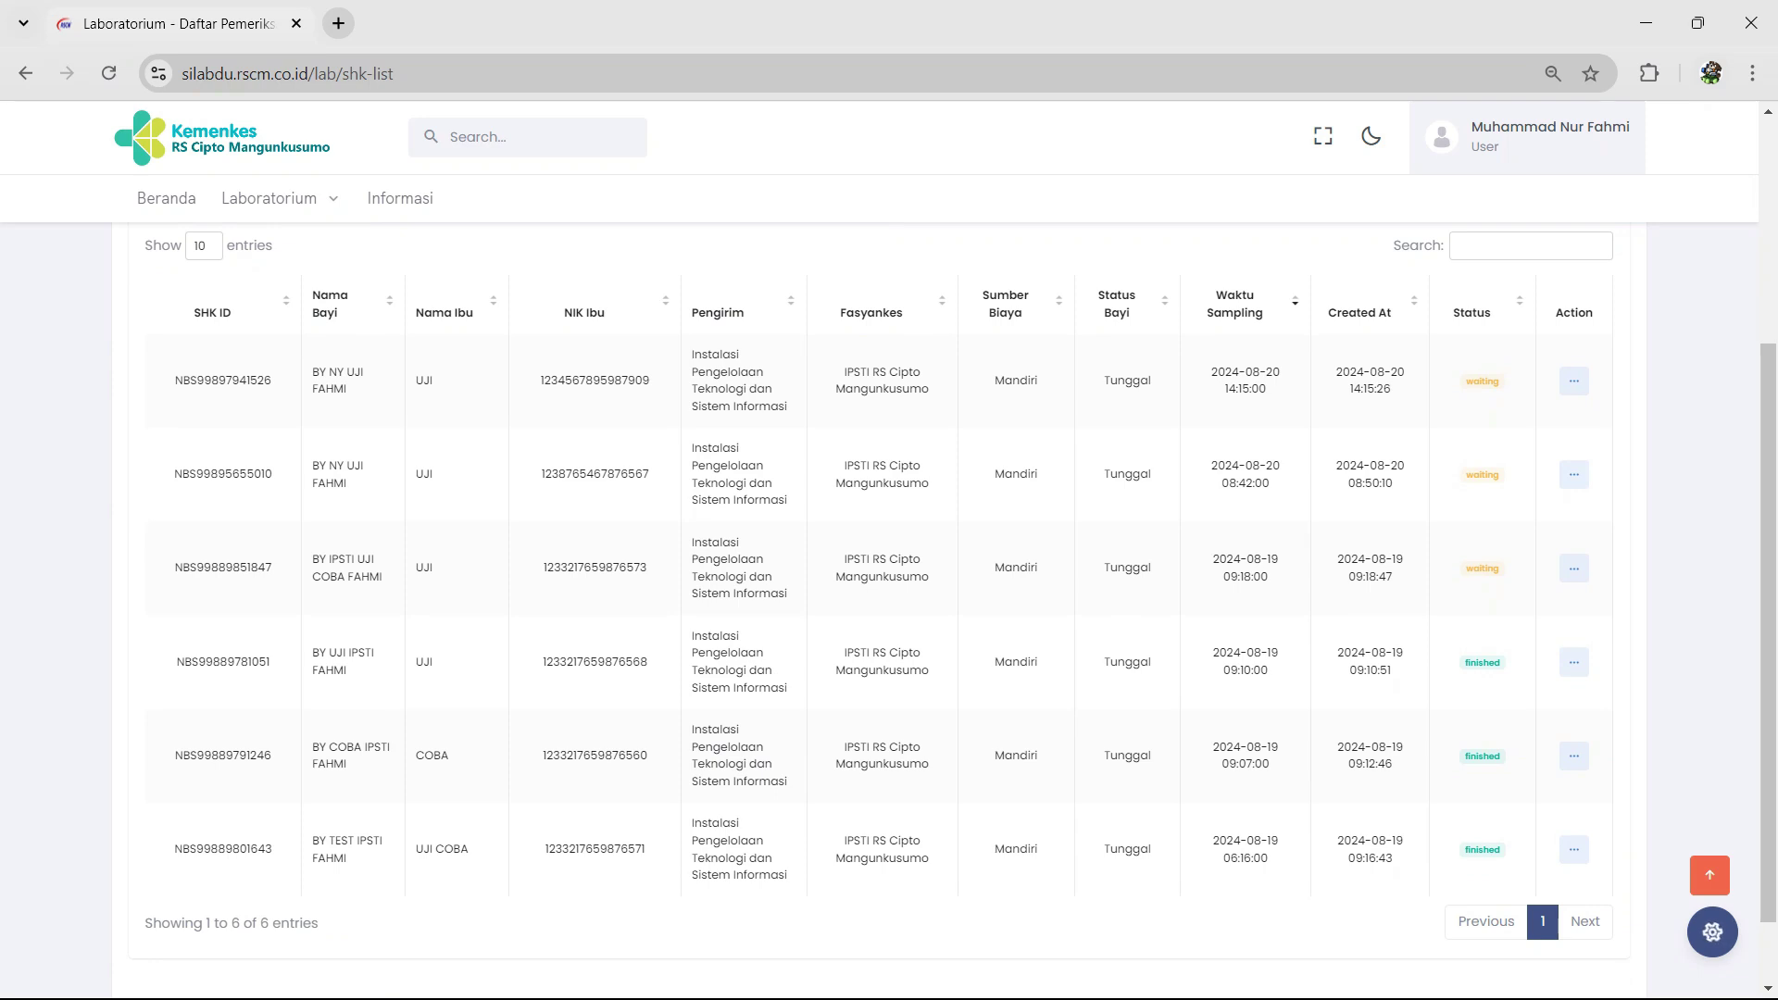
scroll(880, 602, "up", 4)
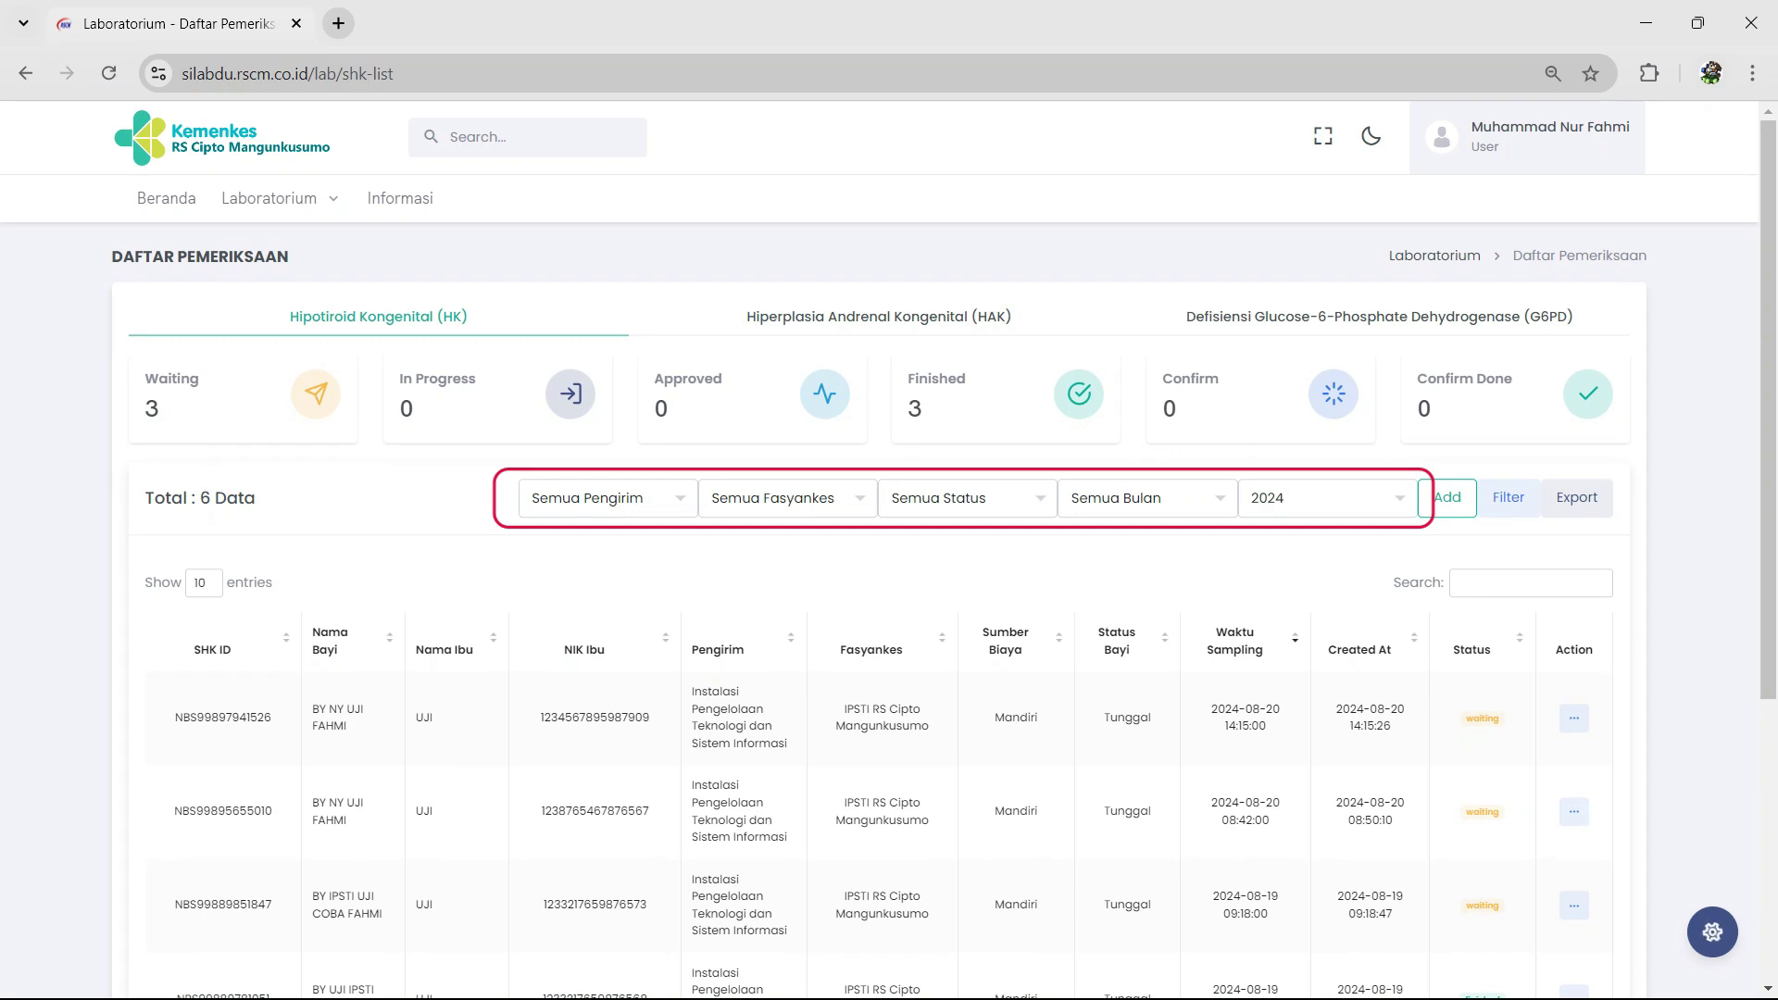
Step: Filter the HK list by Juli, then by Agustus, and export the August records to Excel
left_click(1147, 497)
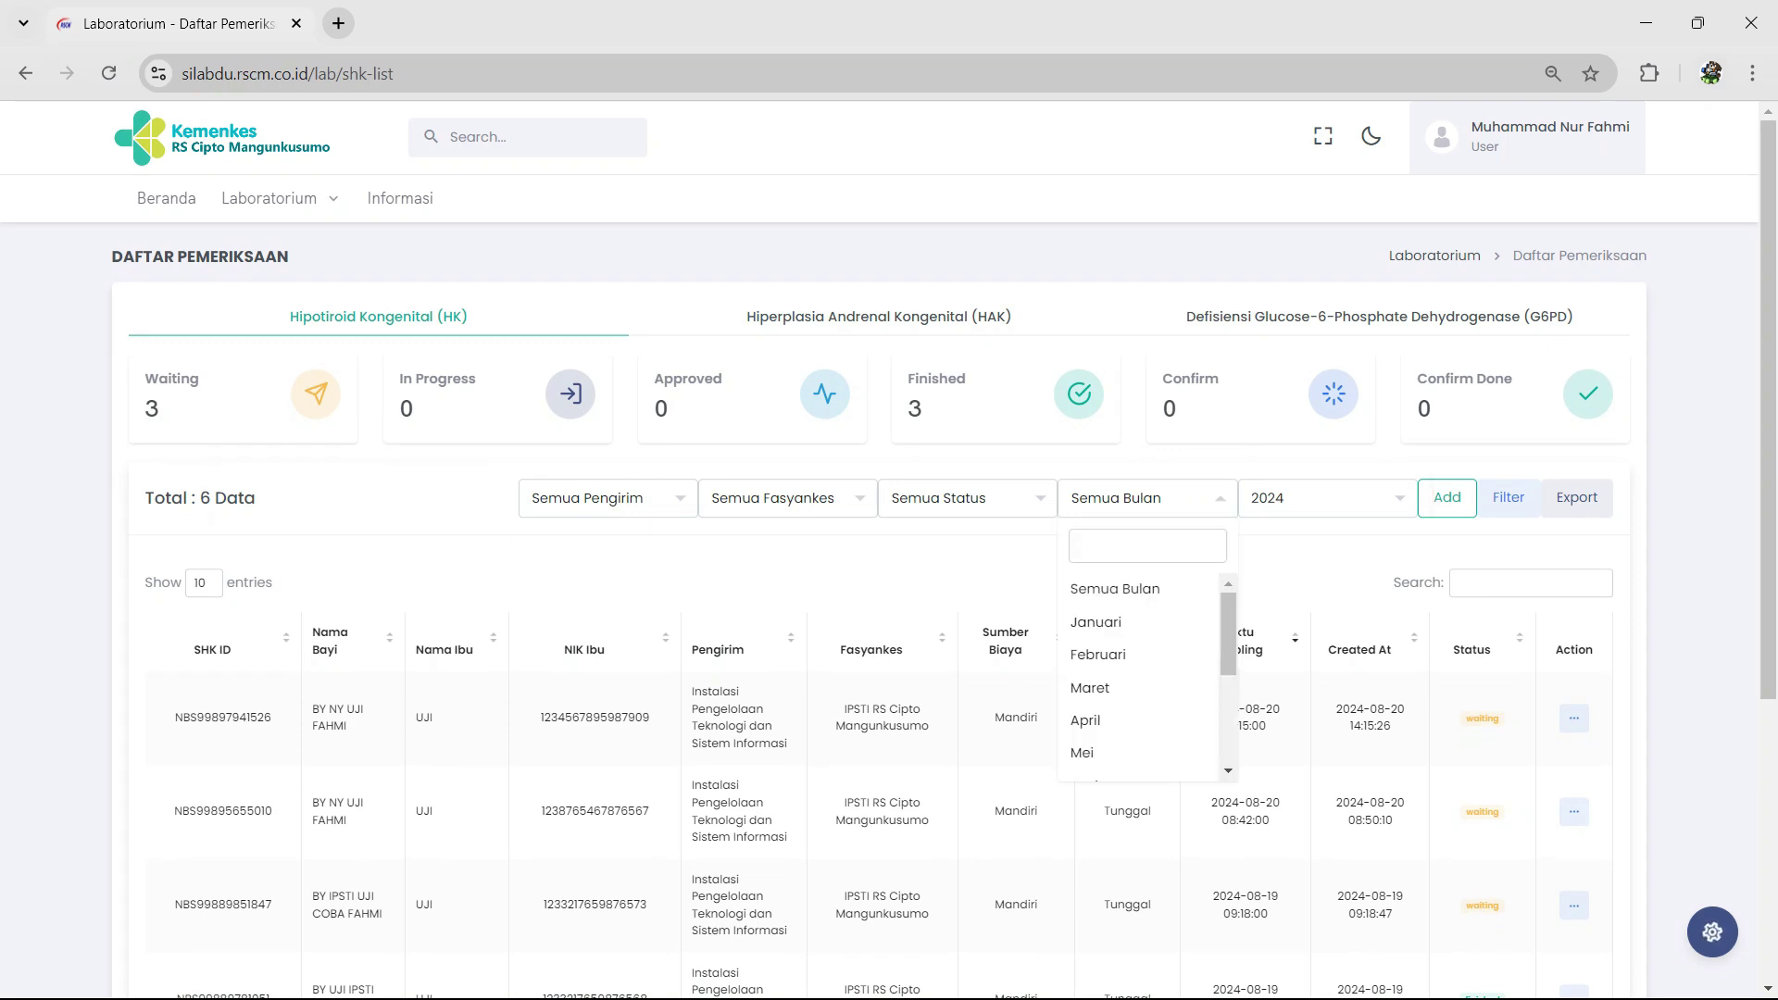
scroll(1139, 681, "down", 3)
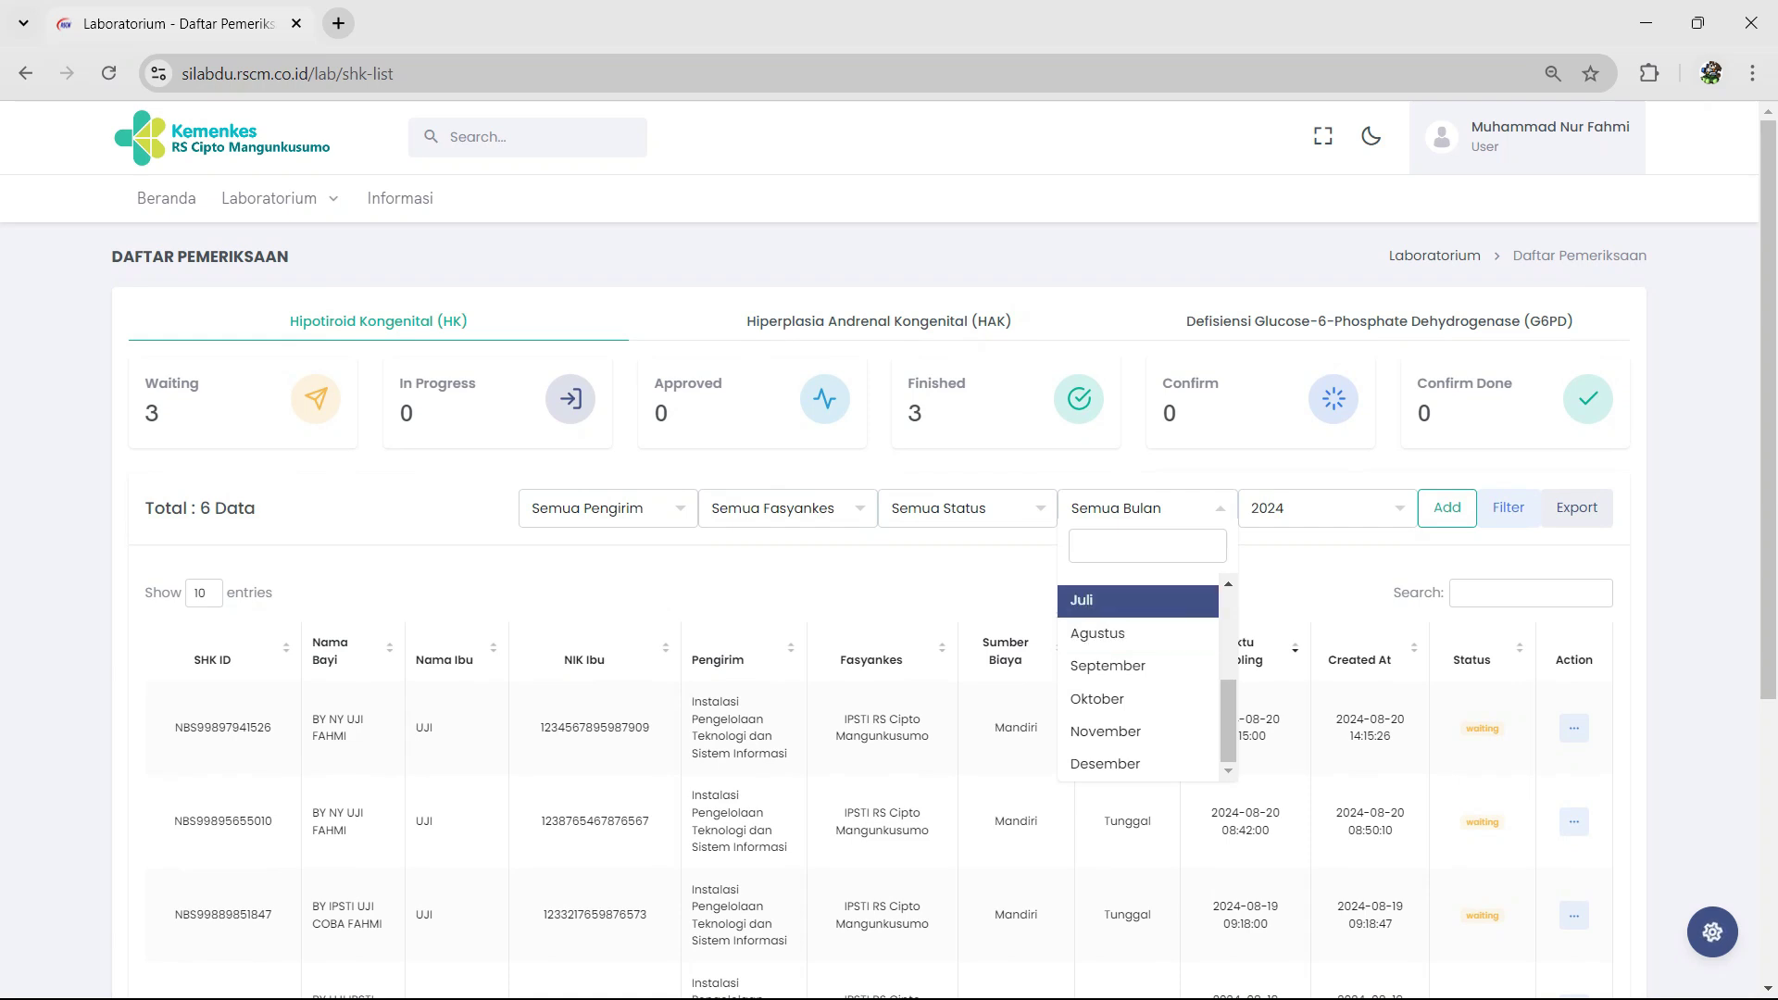
left_click(1137, 601)
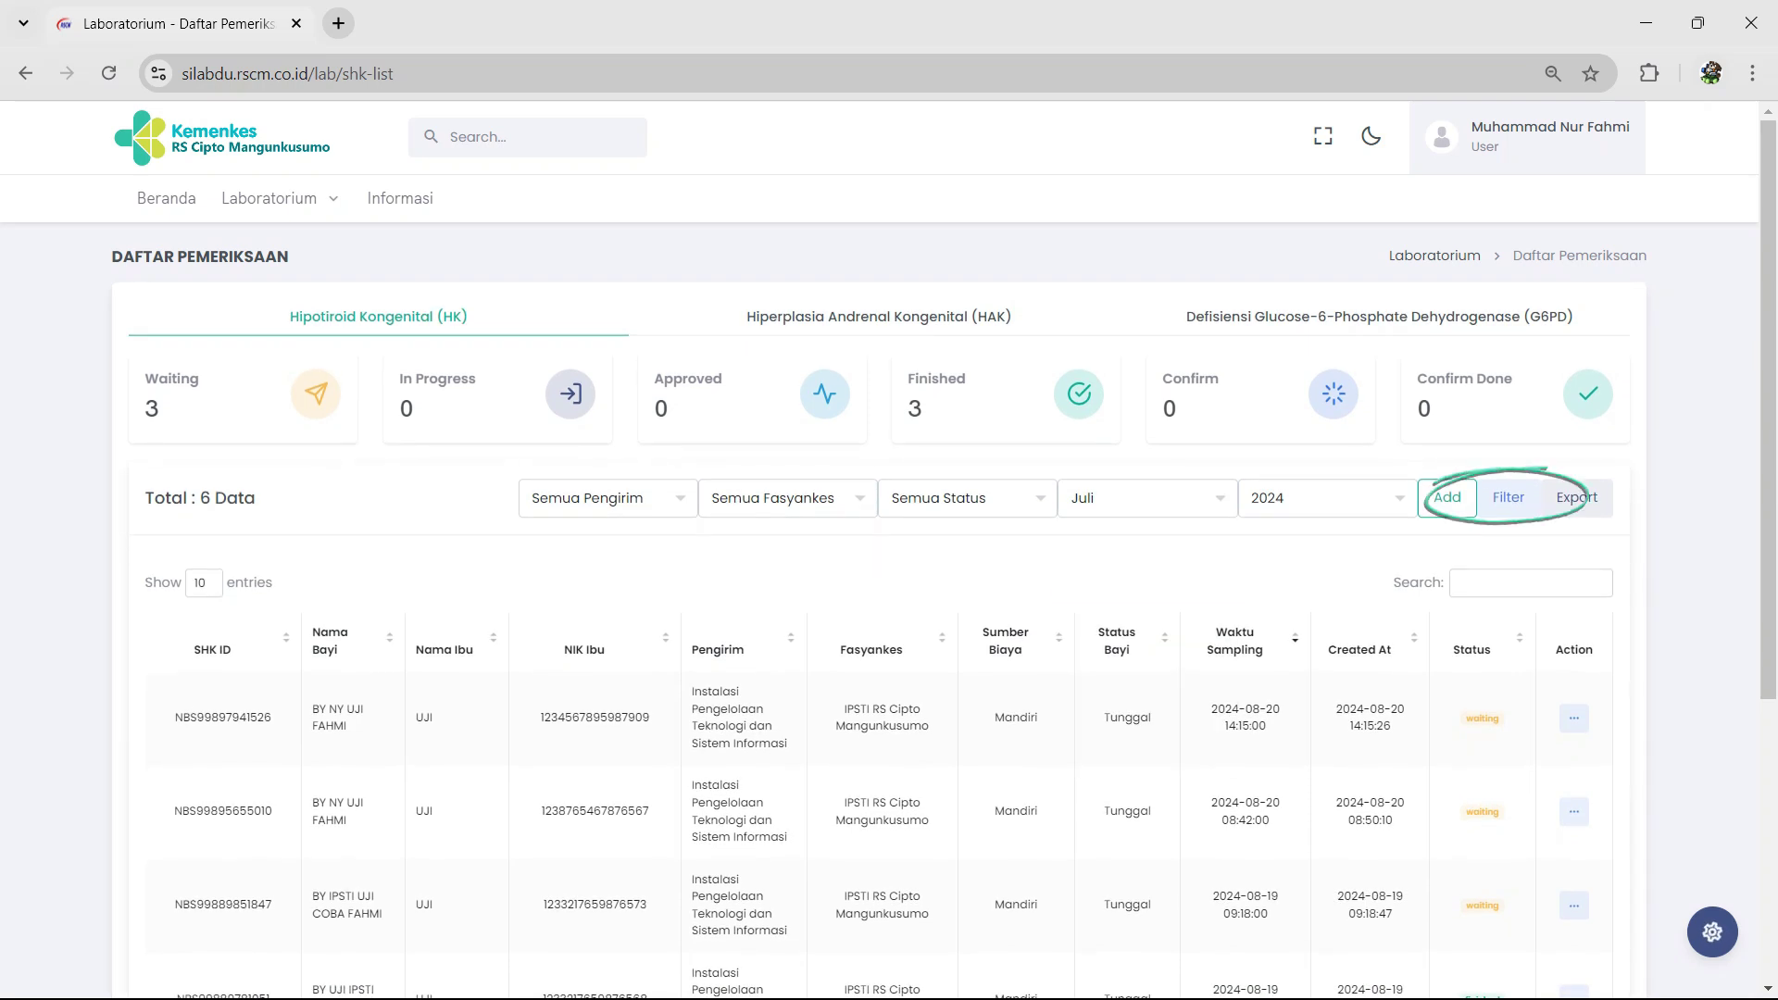
left_click(1508, 497)
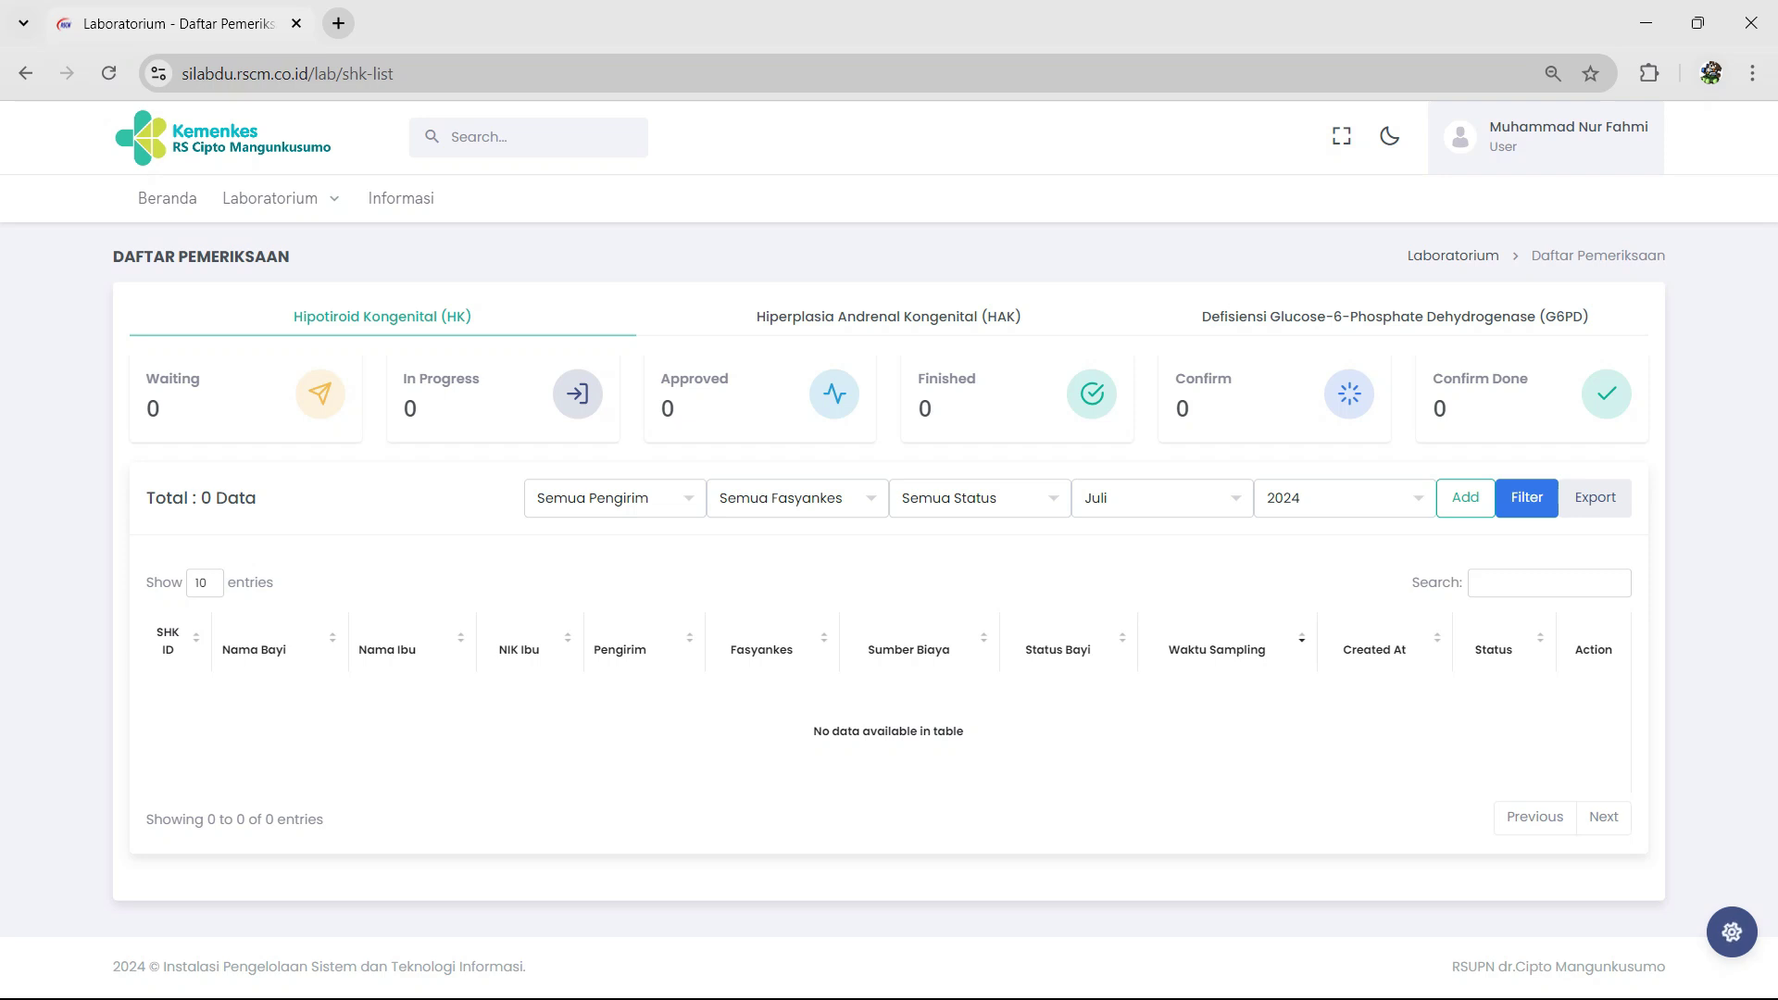
left_click(1162, 498)
left_click(1151, 655)
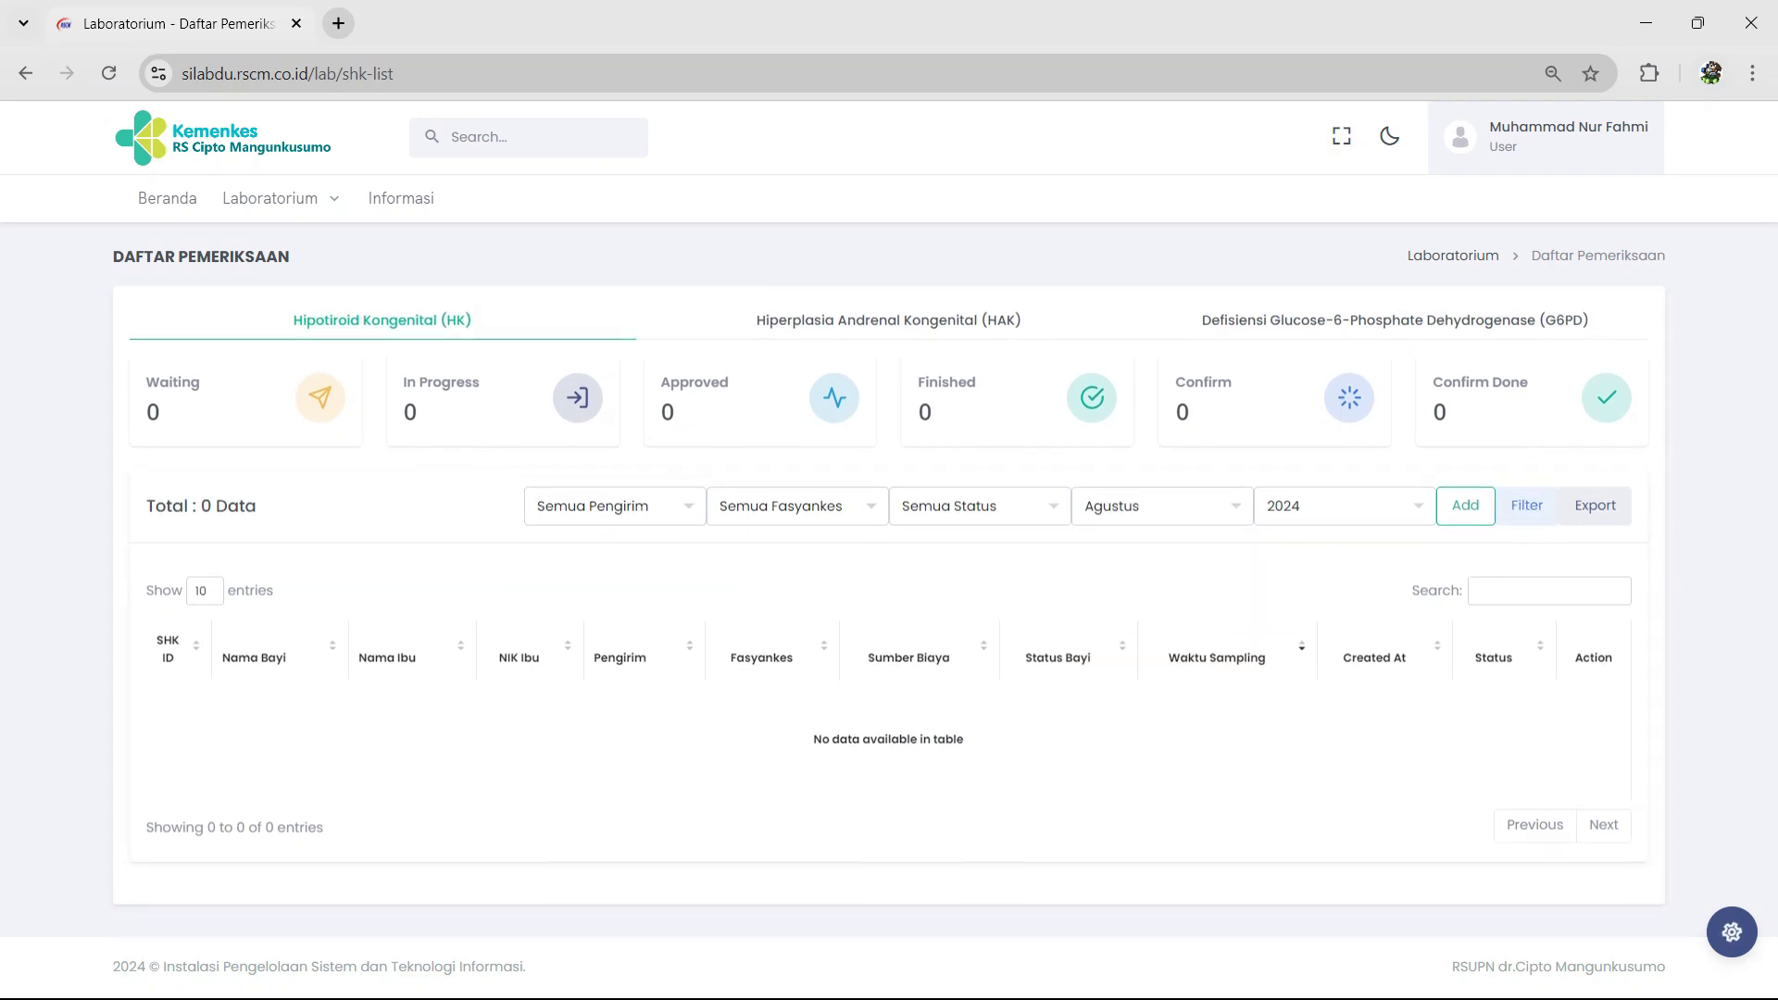
left_click(1527, 507)
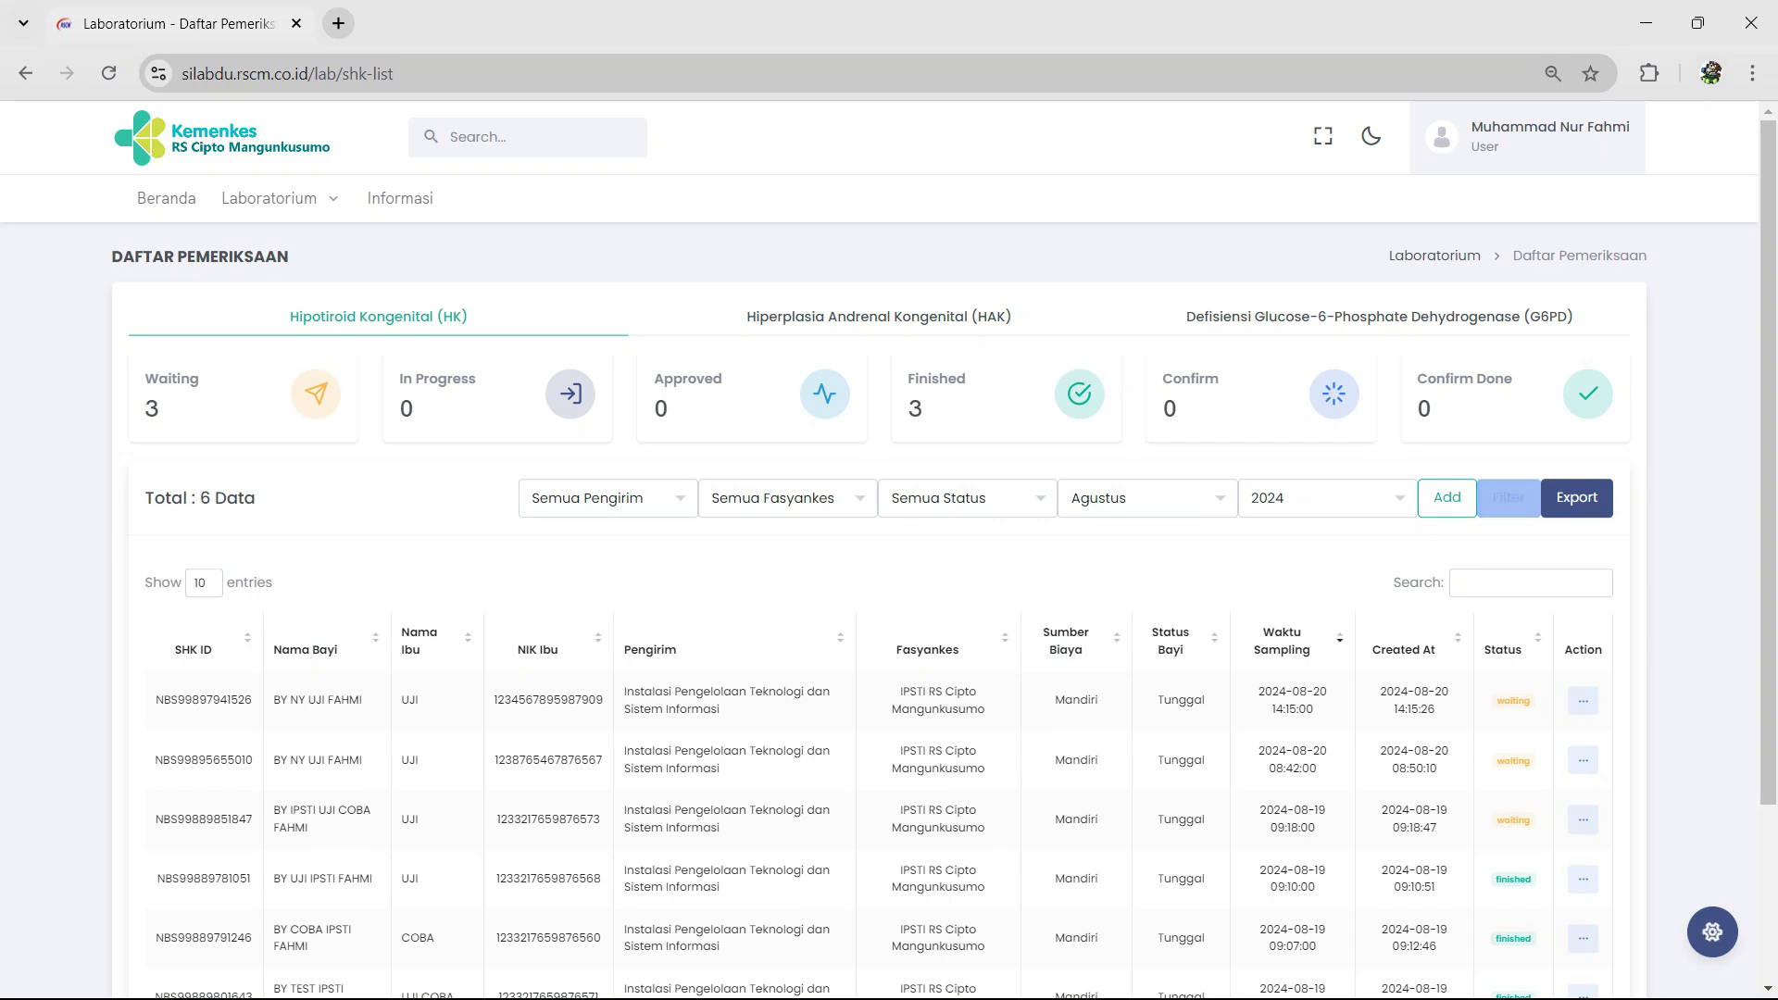
left_click(1576, 497)
left_click(842, 671)
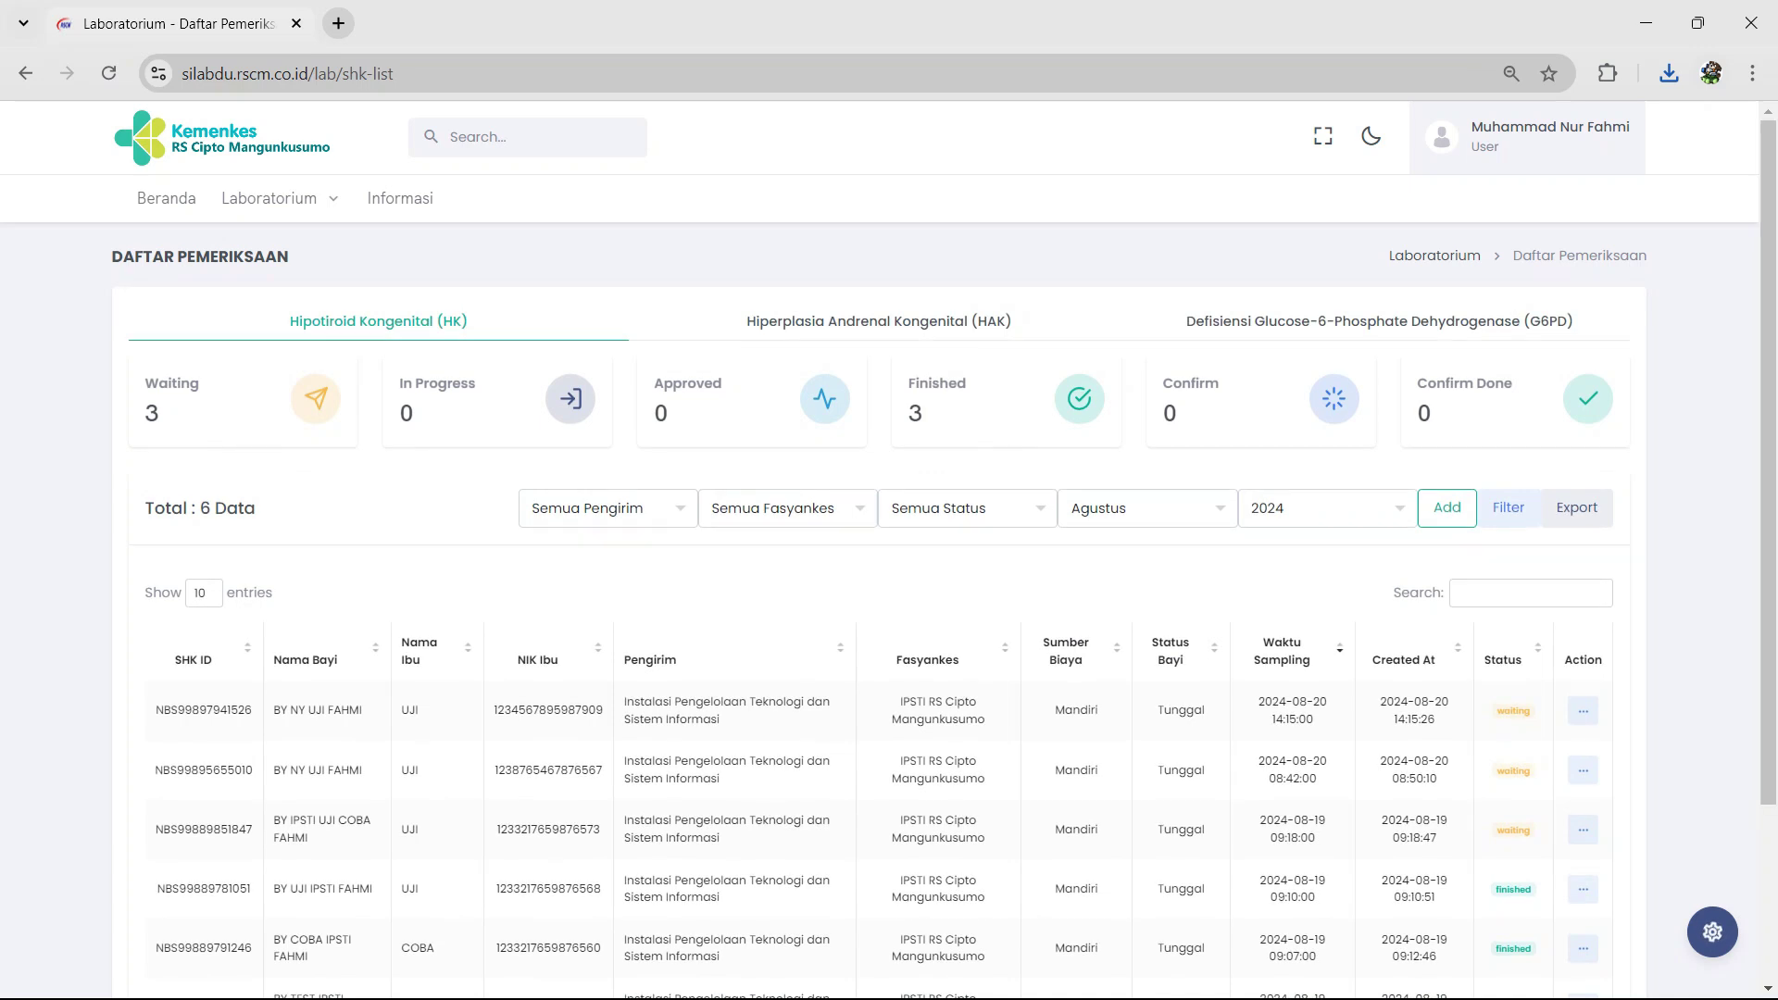
Step: Edit the newest sample's gestational age to 35 weeks and save it
left_click(1583, 701)
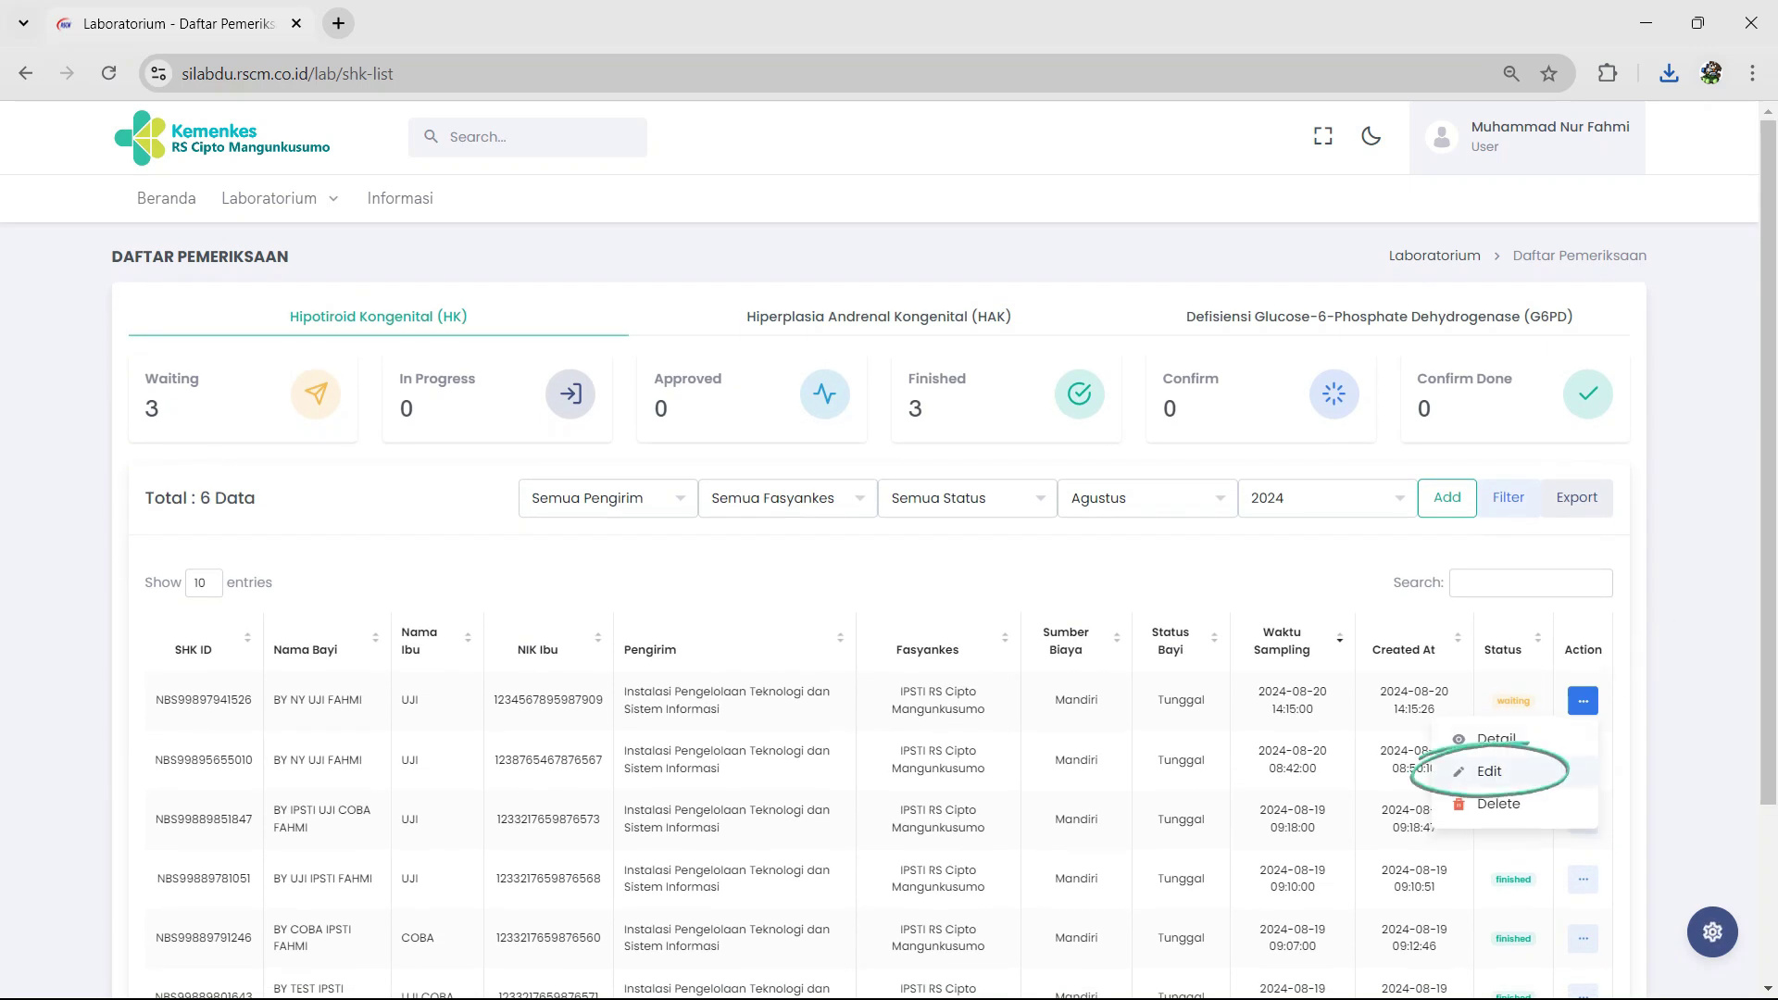
left_click(1490, 772)
scroll(879, 556, "down", 4)
left_click(453, 633)
key("Return")
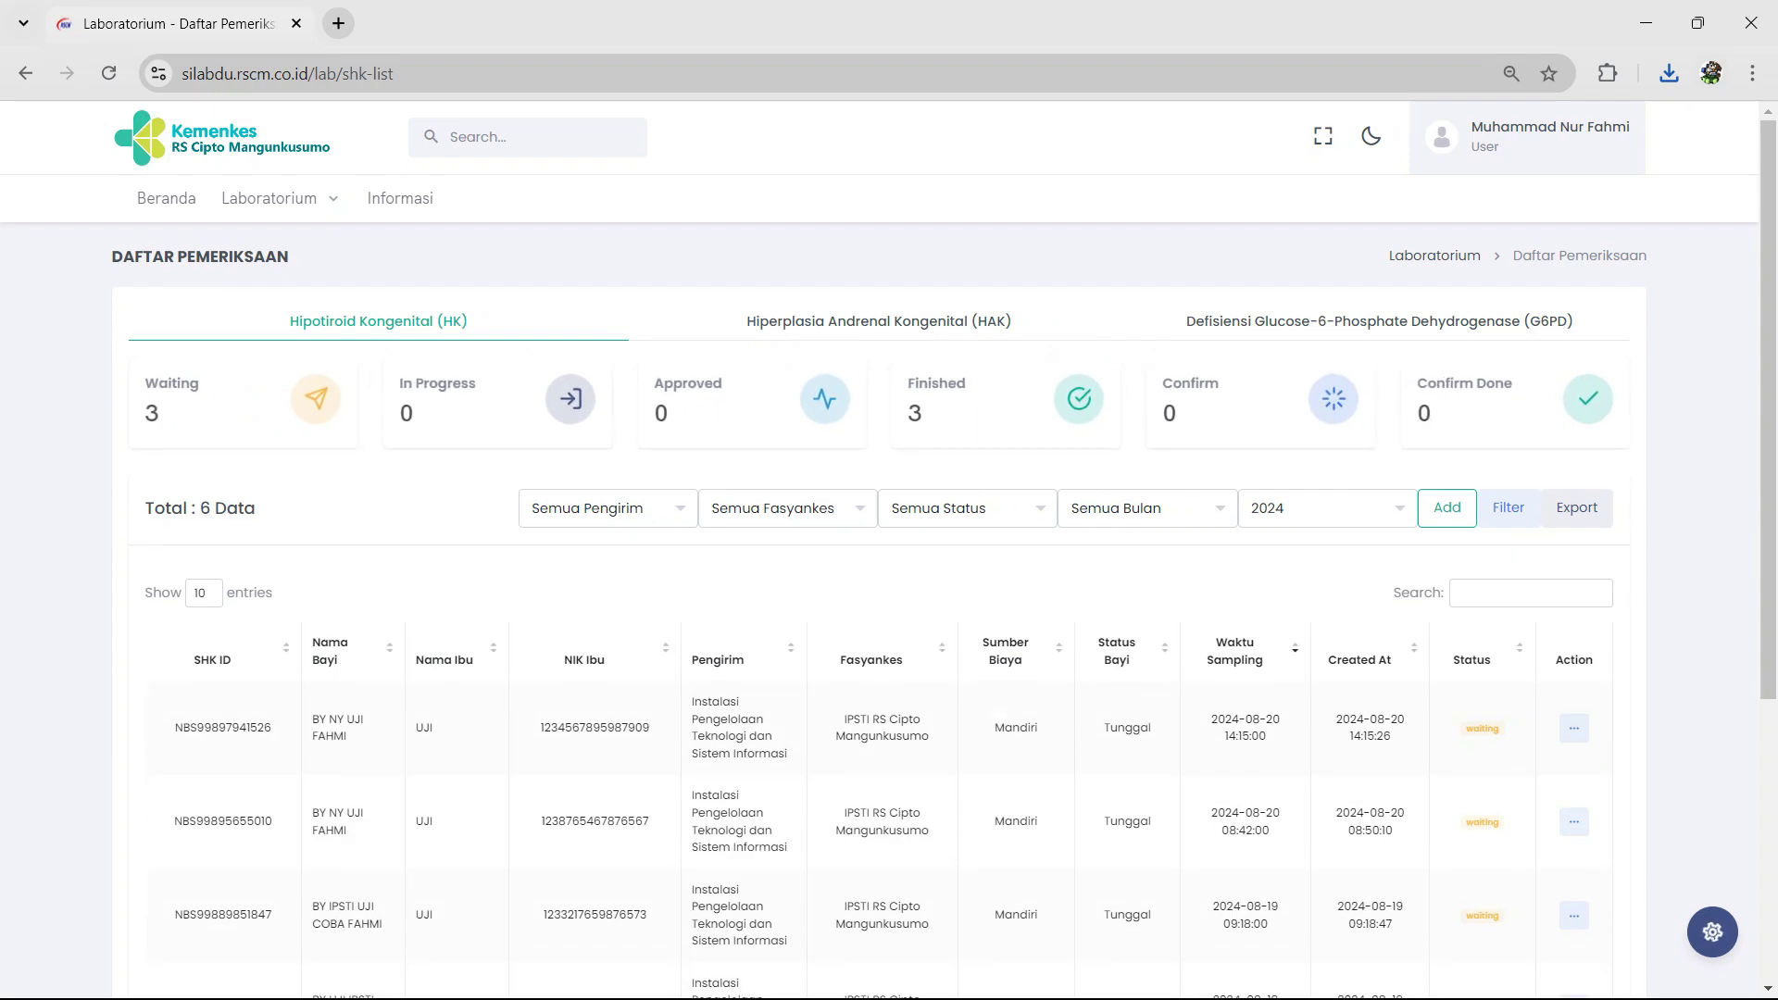
Step: Open the newest sample's Detail view and scroll through it
left_click(1574, 728)
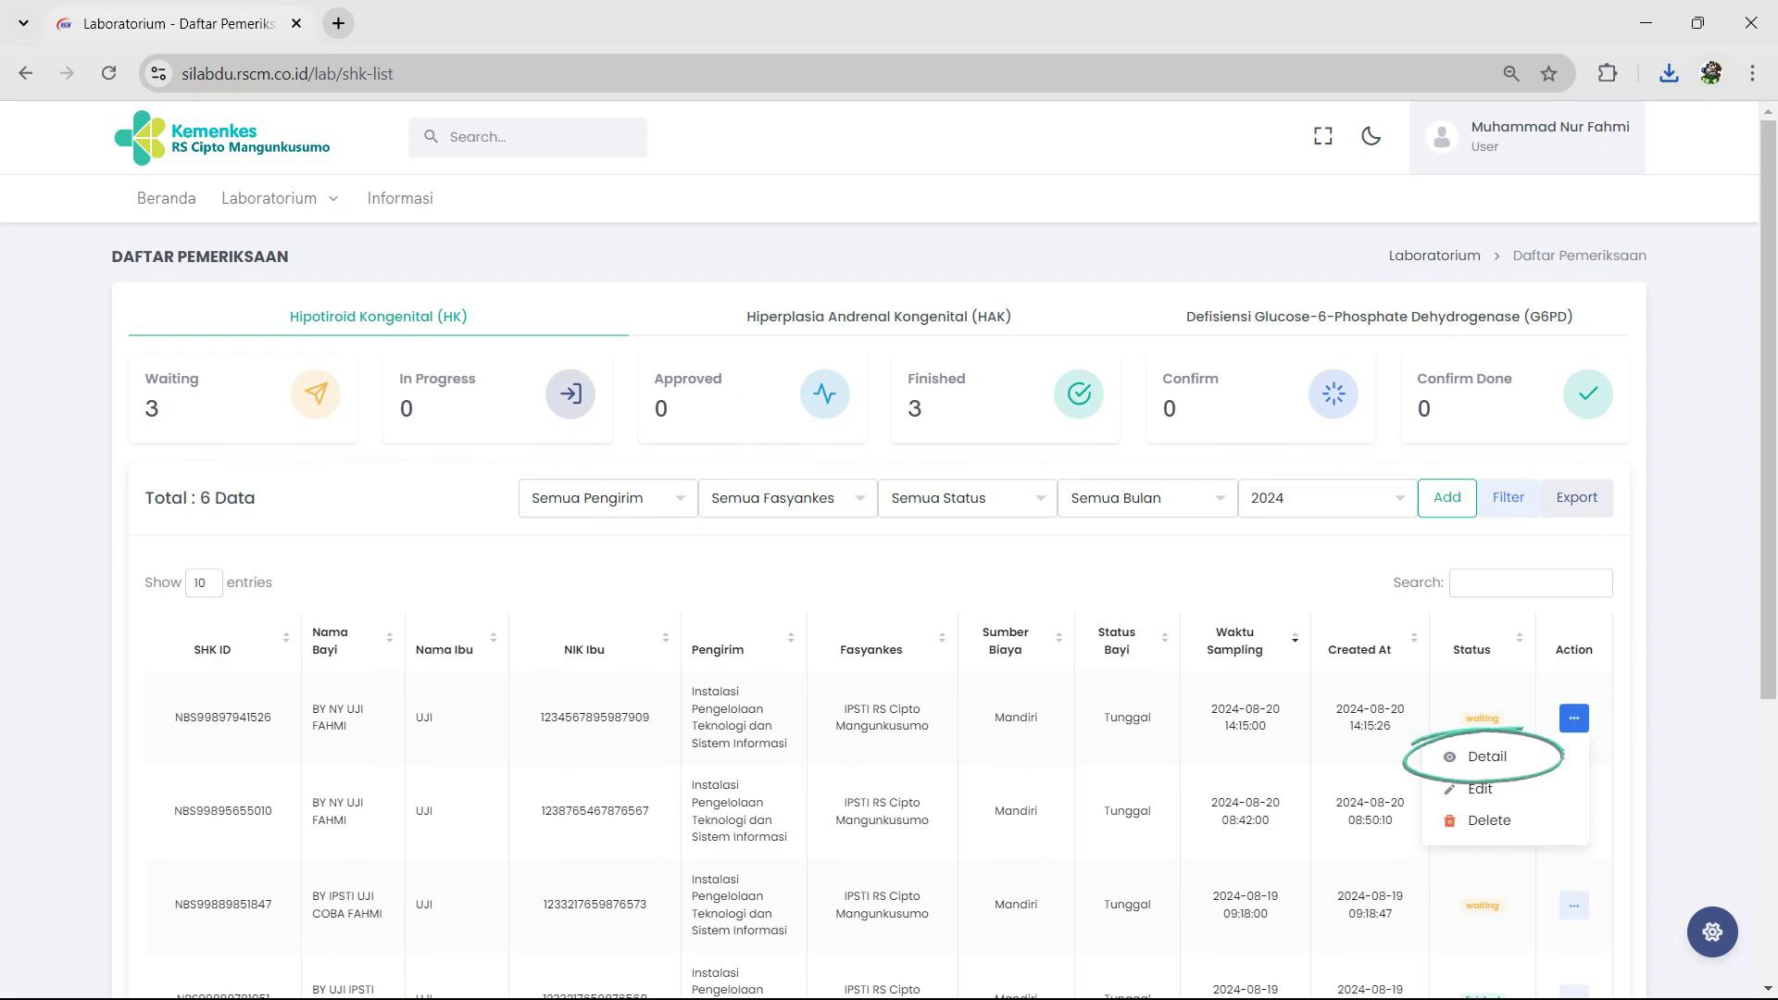
left_click(1487, 757)
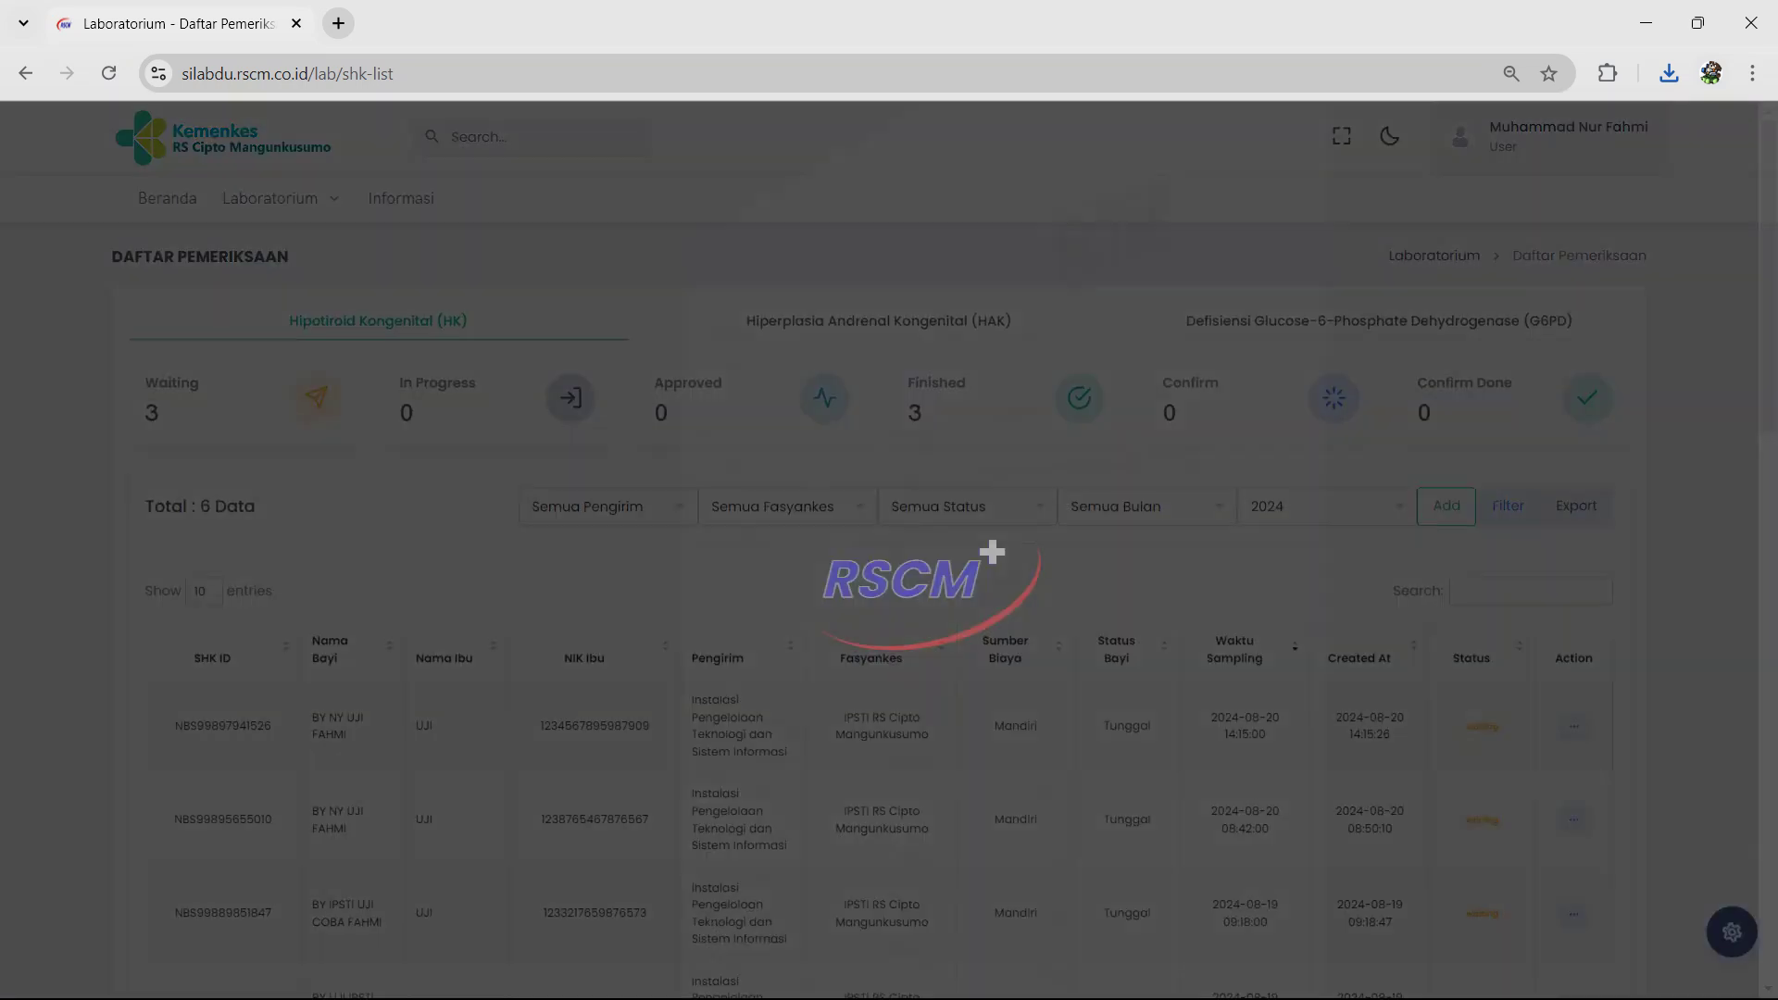
scroll(879, 555, "down", 8)
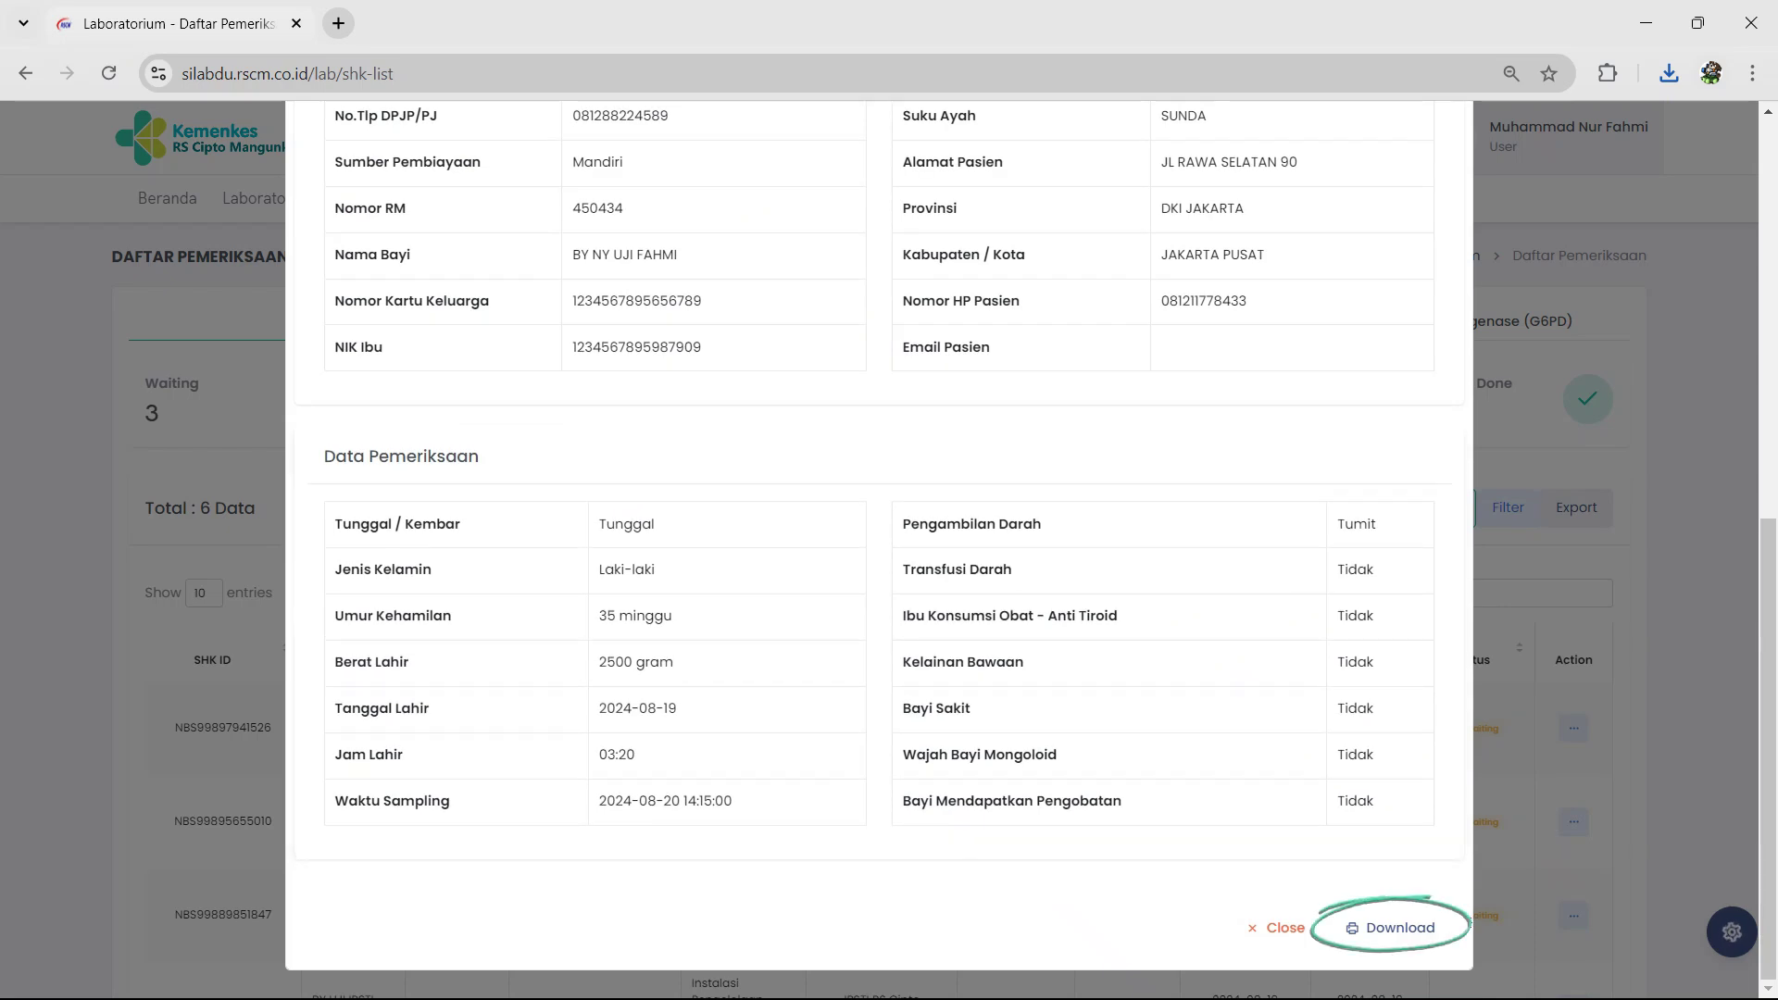
Step: Download the sample's detail sheet, save it as a PDF, then close the PDF tab
left_click(1391, 927)
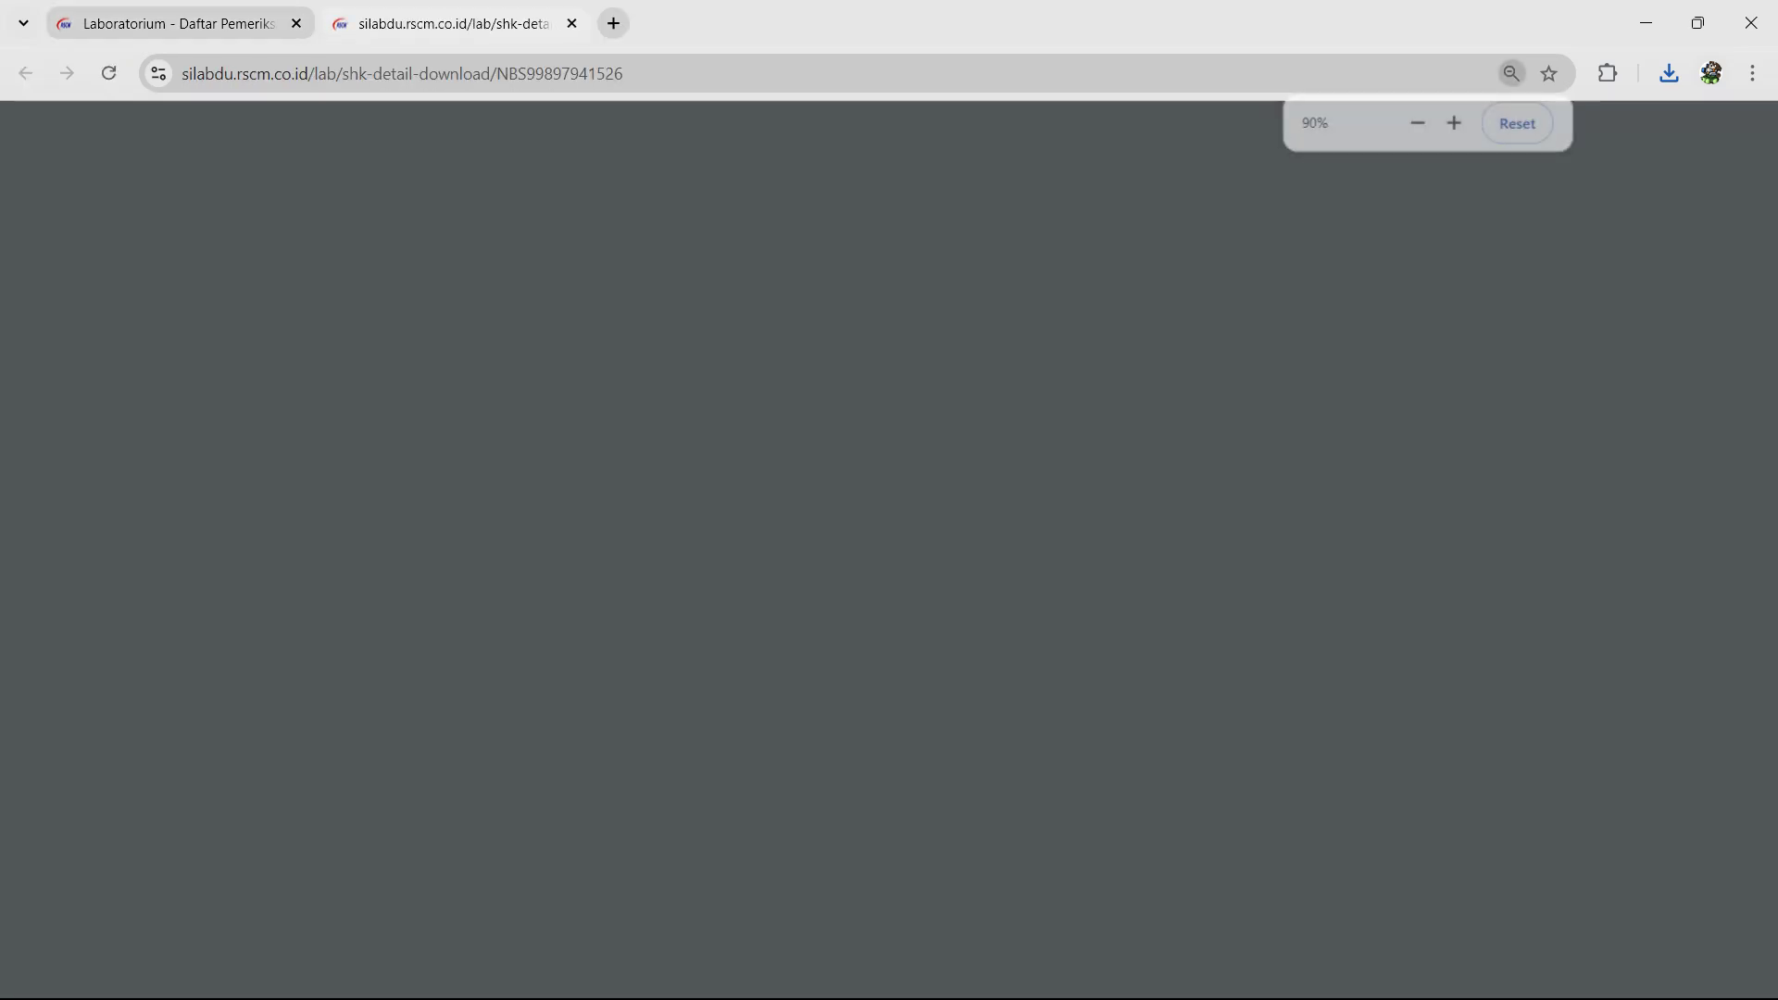
left_click(1699, 133)
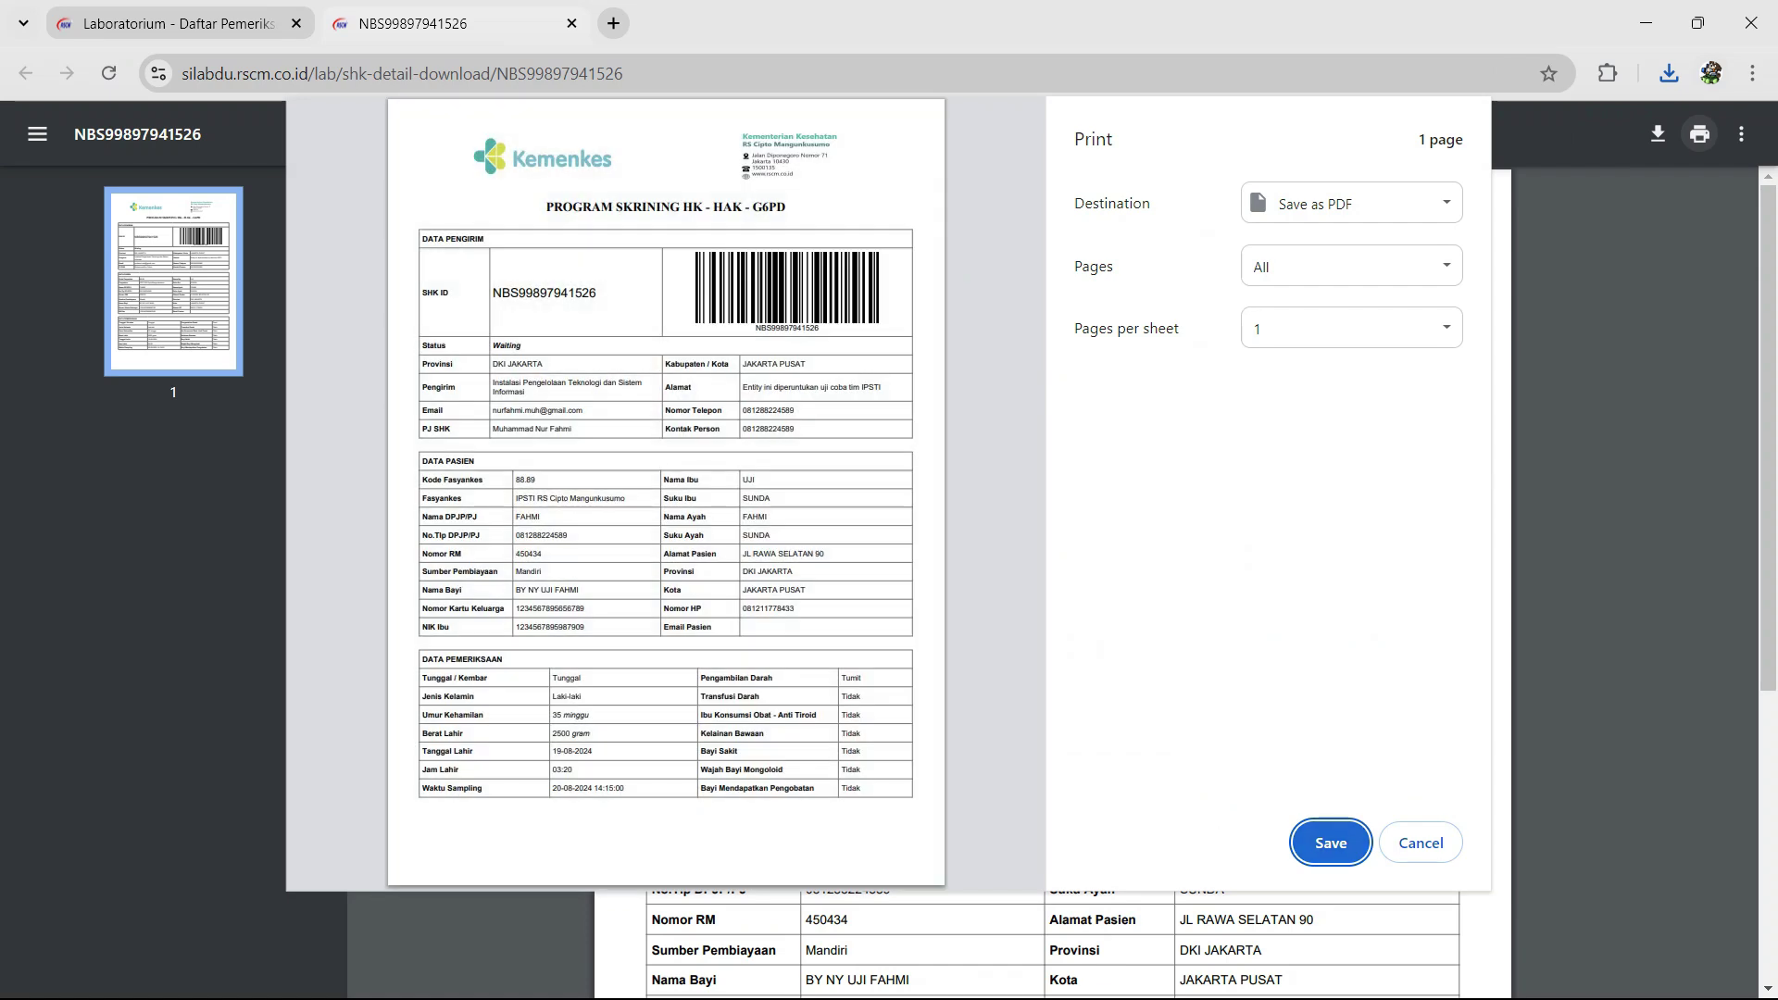
key("Return")
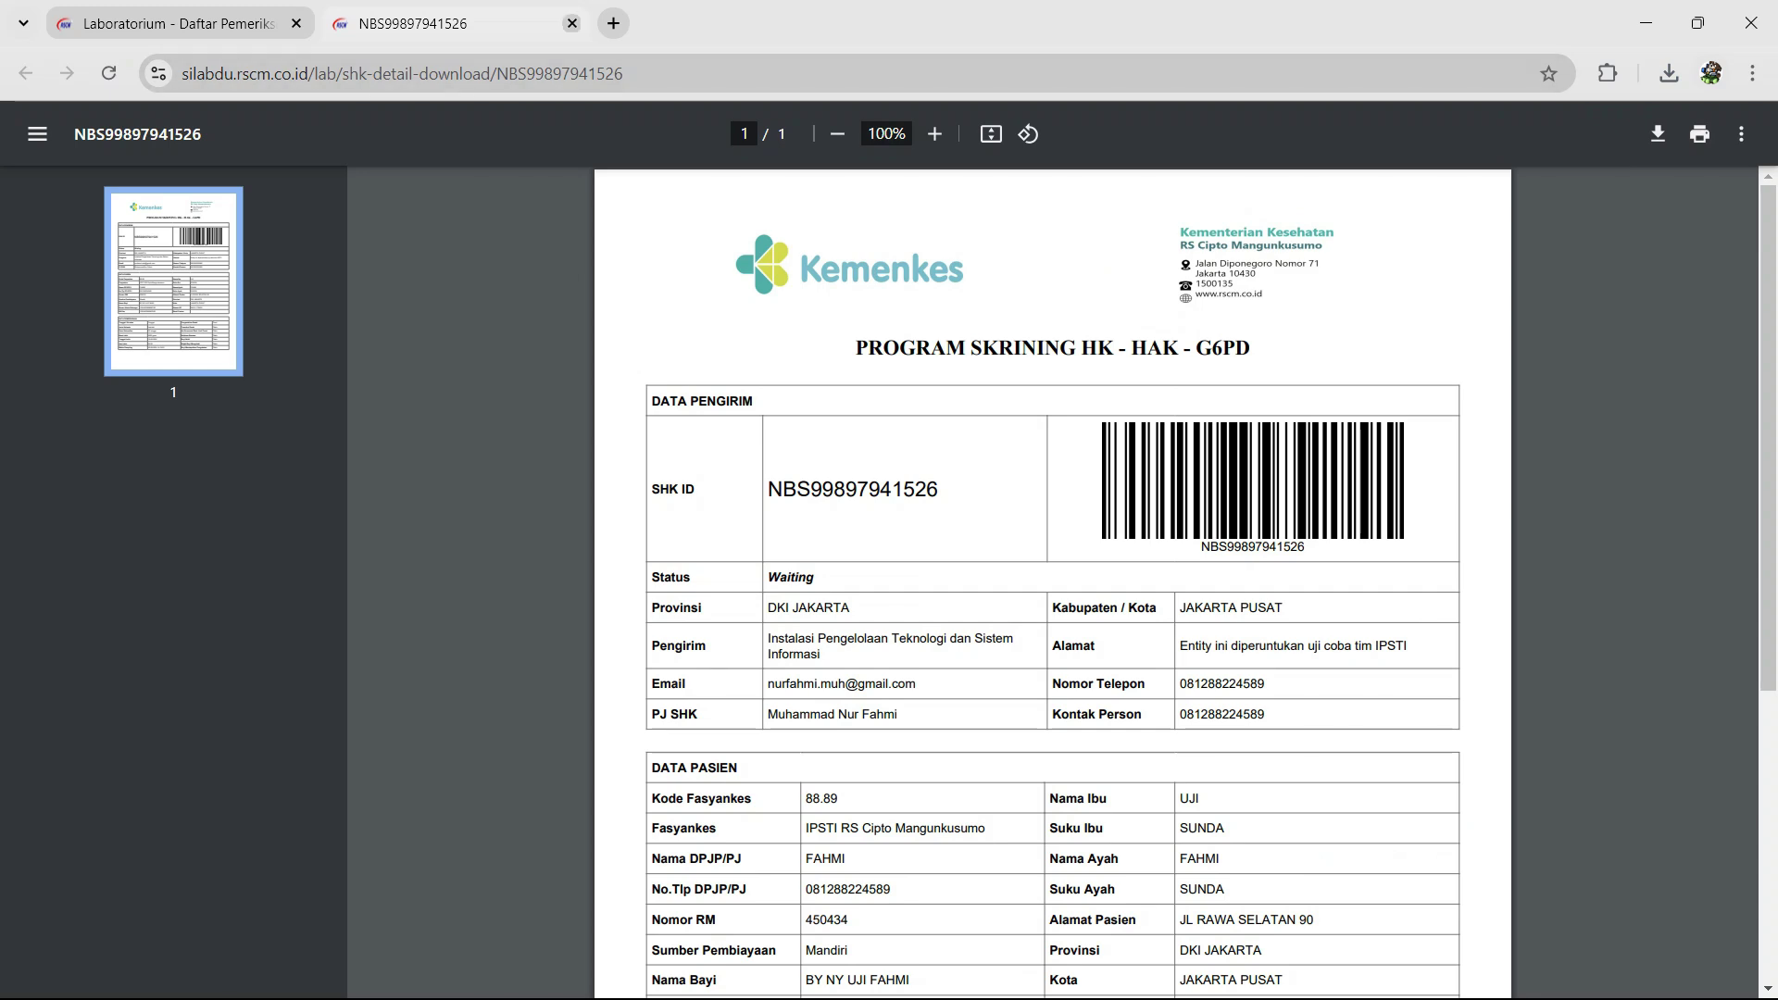
left_click(573, 24)
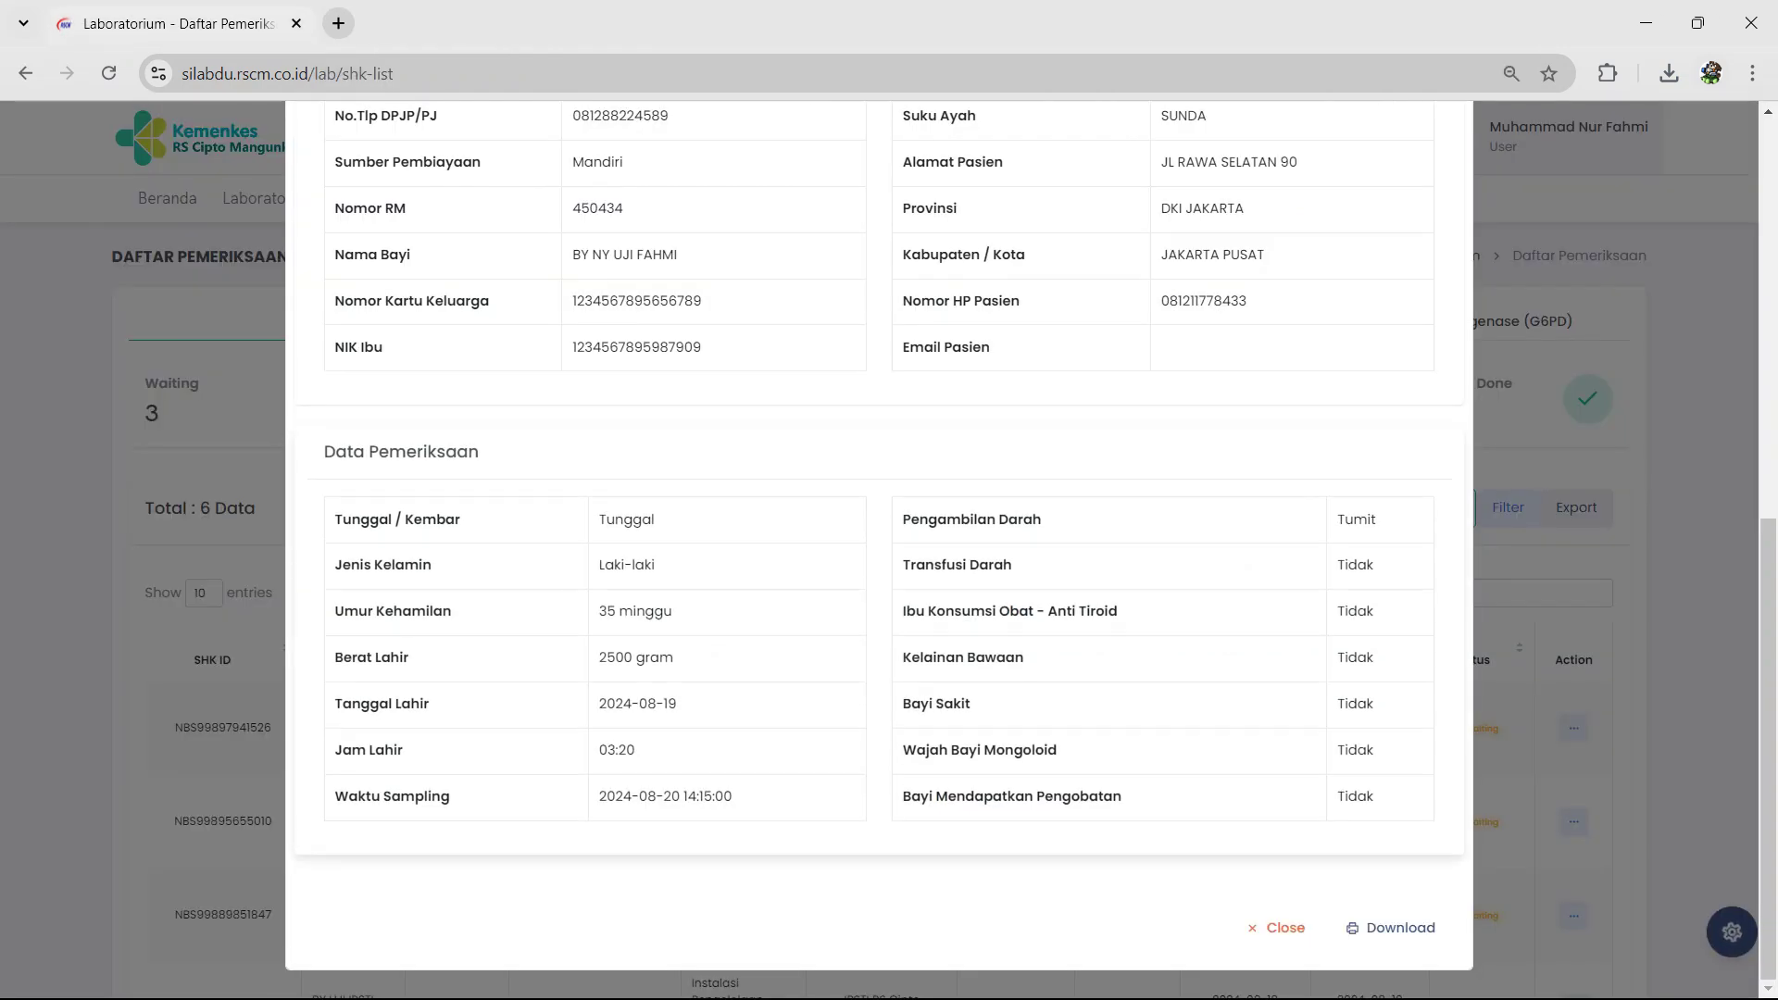
Step: Close the sample detail window to return to Daftar Pemeriksaan
left_click(1276, 927)
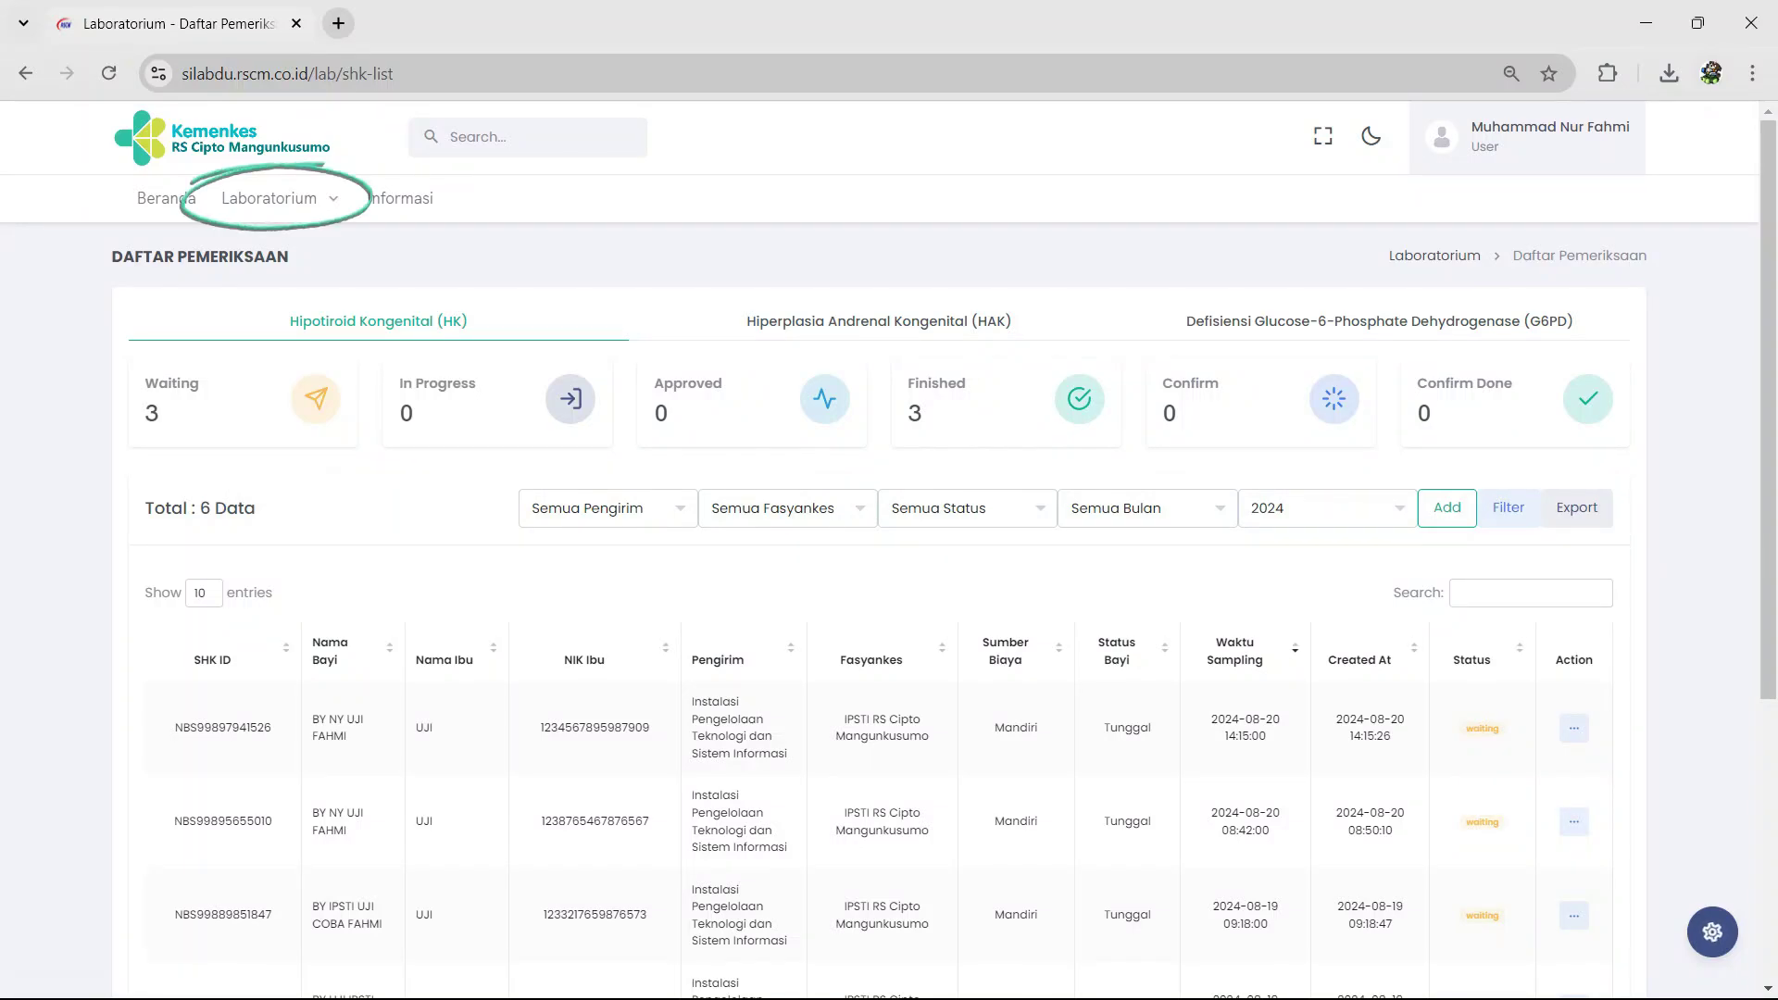
Step: Go to Laboratorium > Skrining (HK - HAK - G6PD) > Hasil Pemeriksaan
left_click(268, 198)
mouse_move(312, 258)
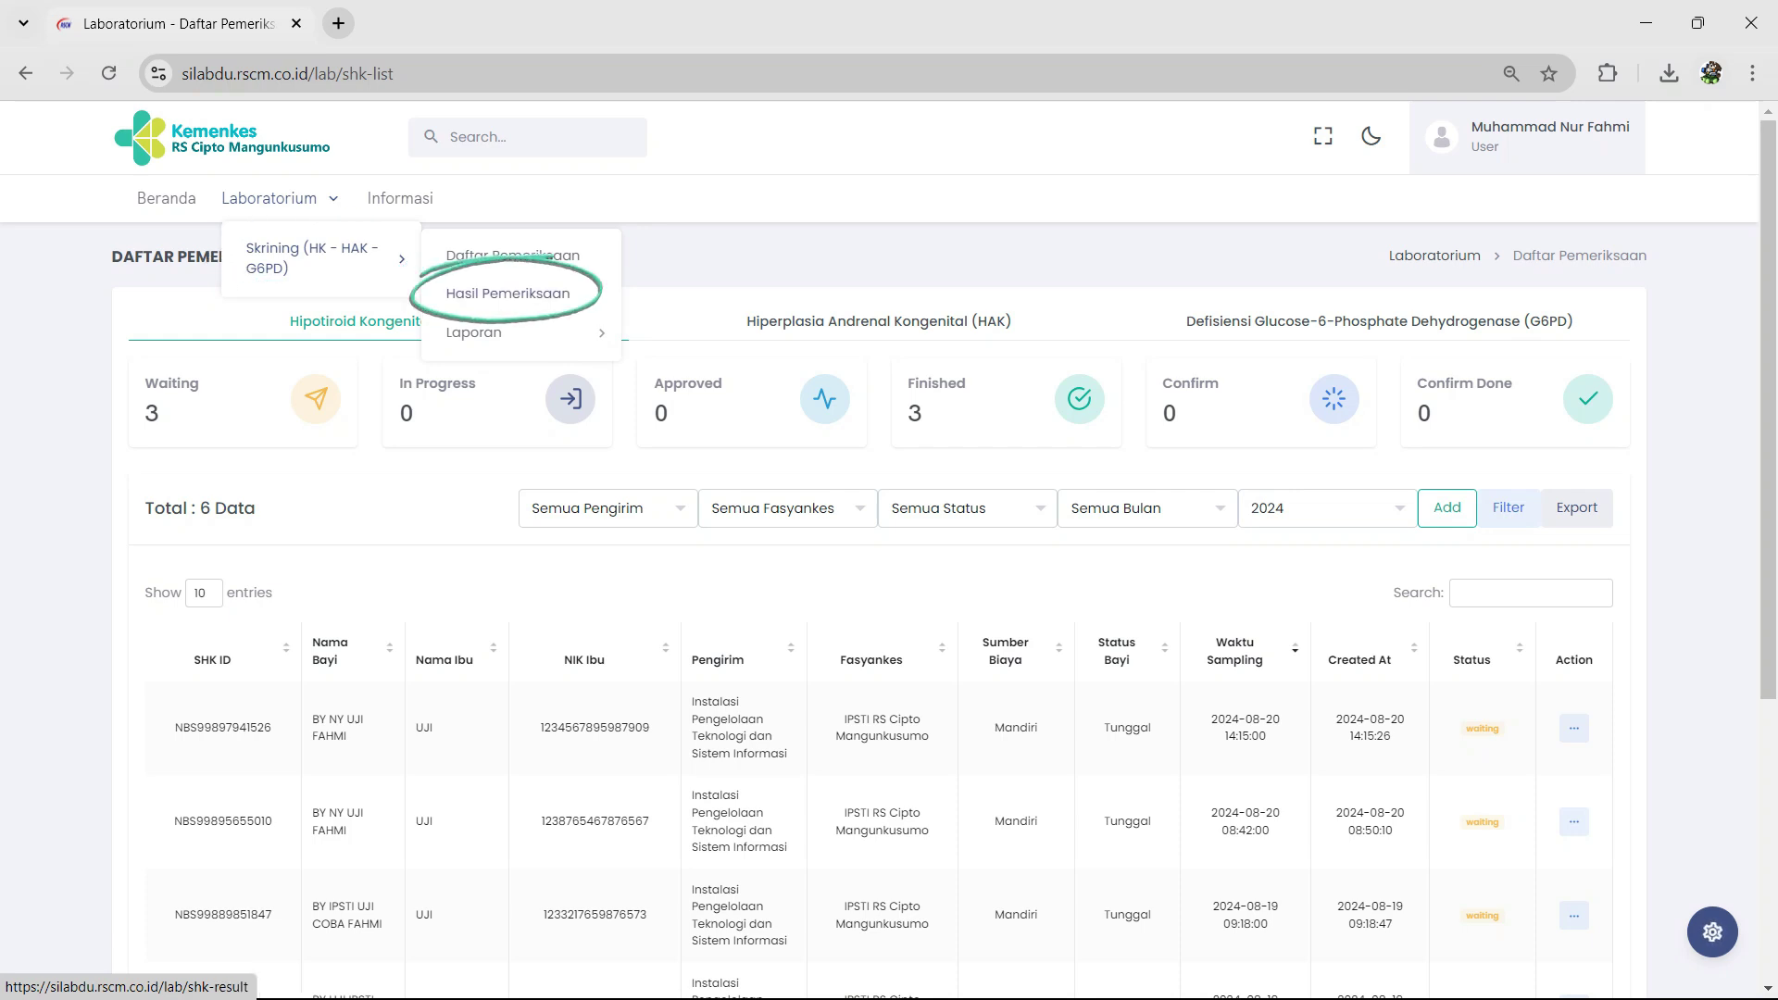
left_click(507, 293)
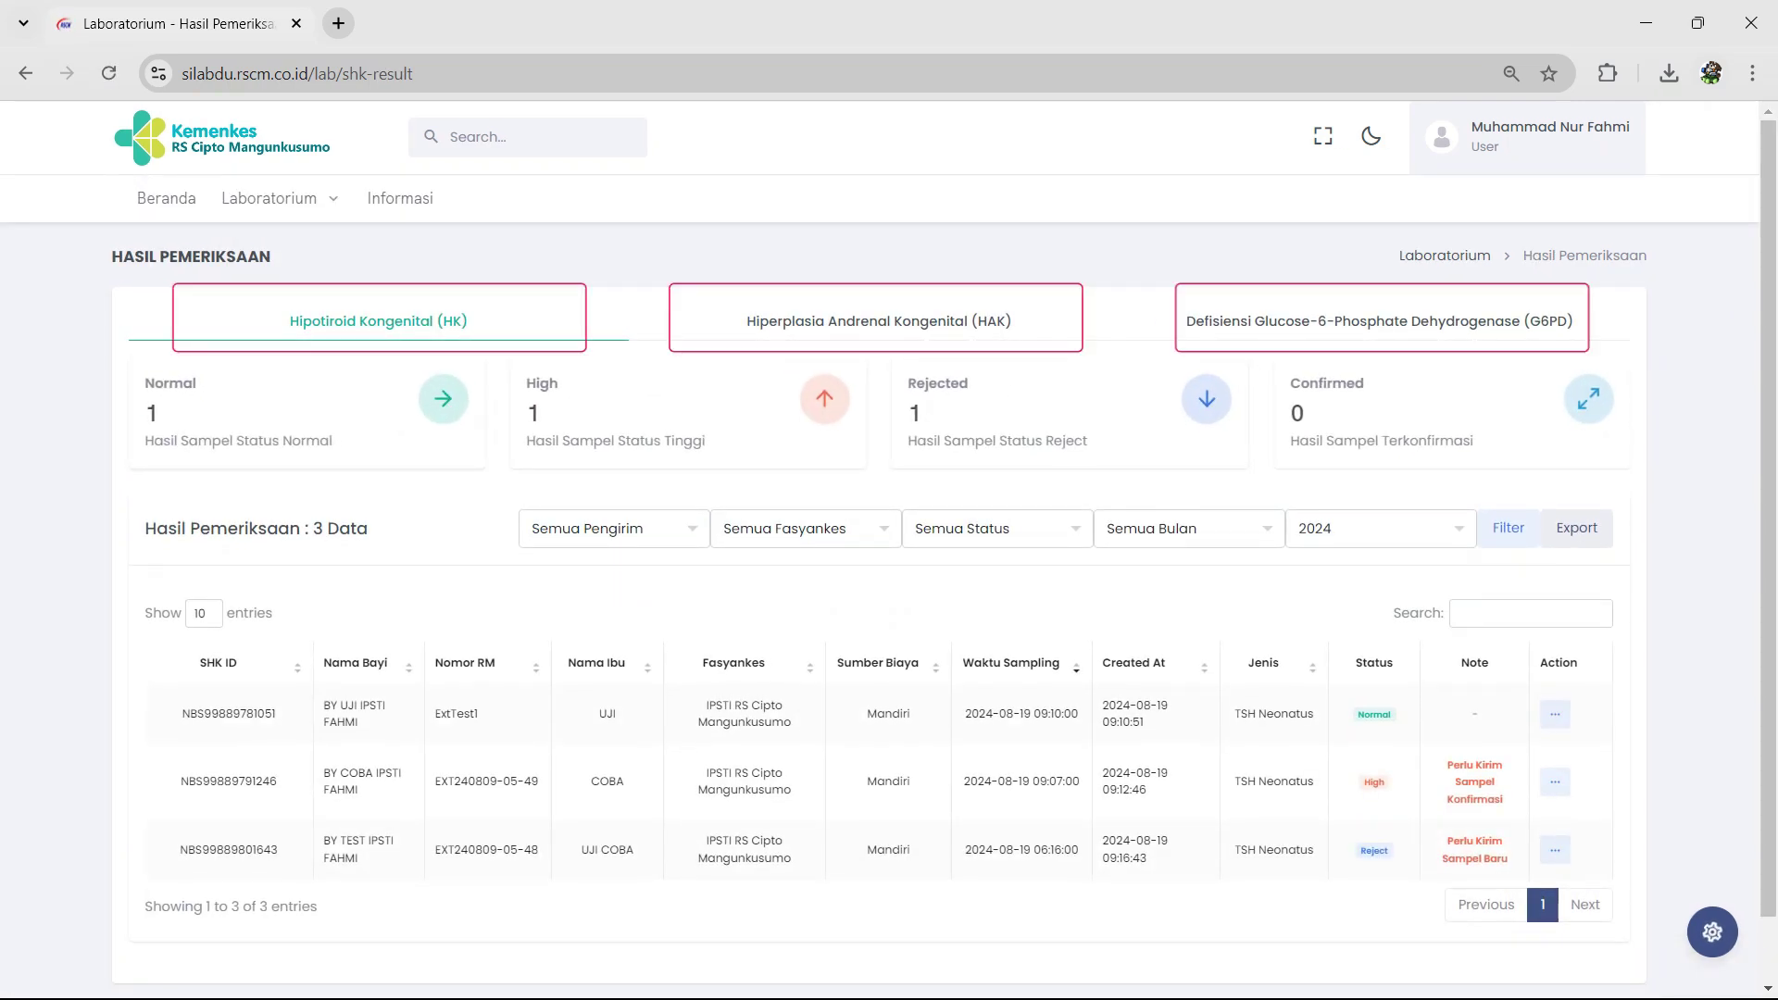
left_click(876, 321)
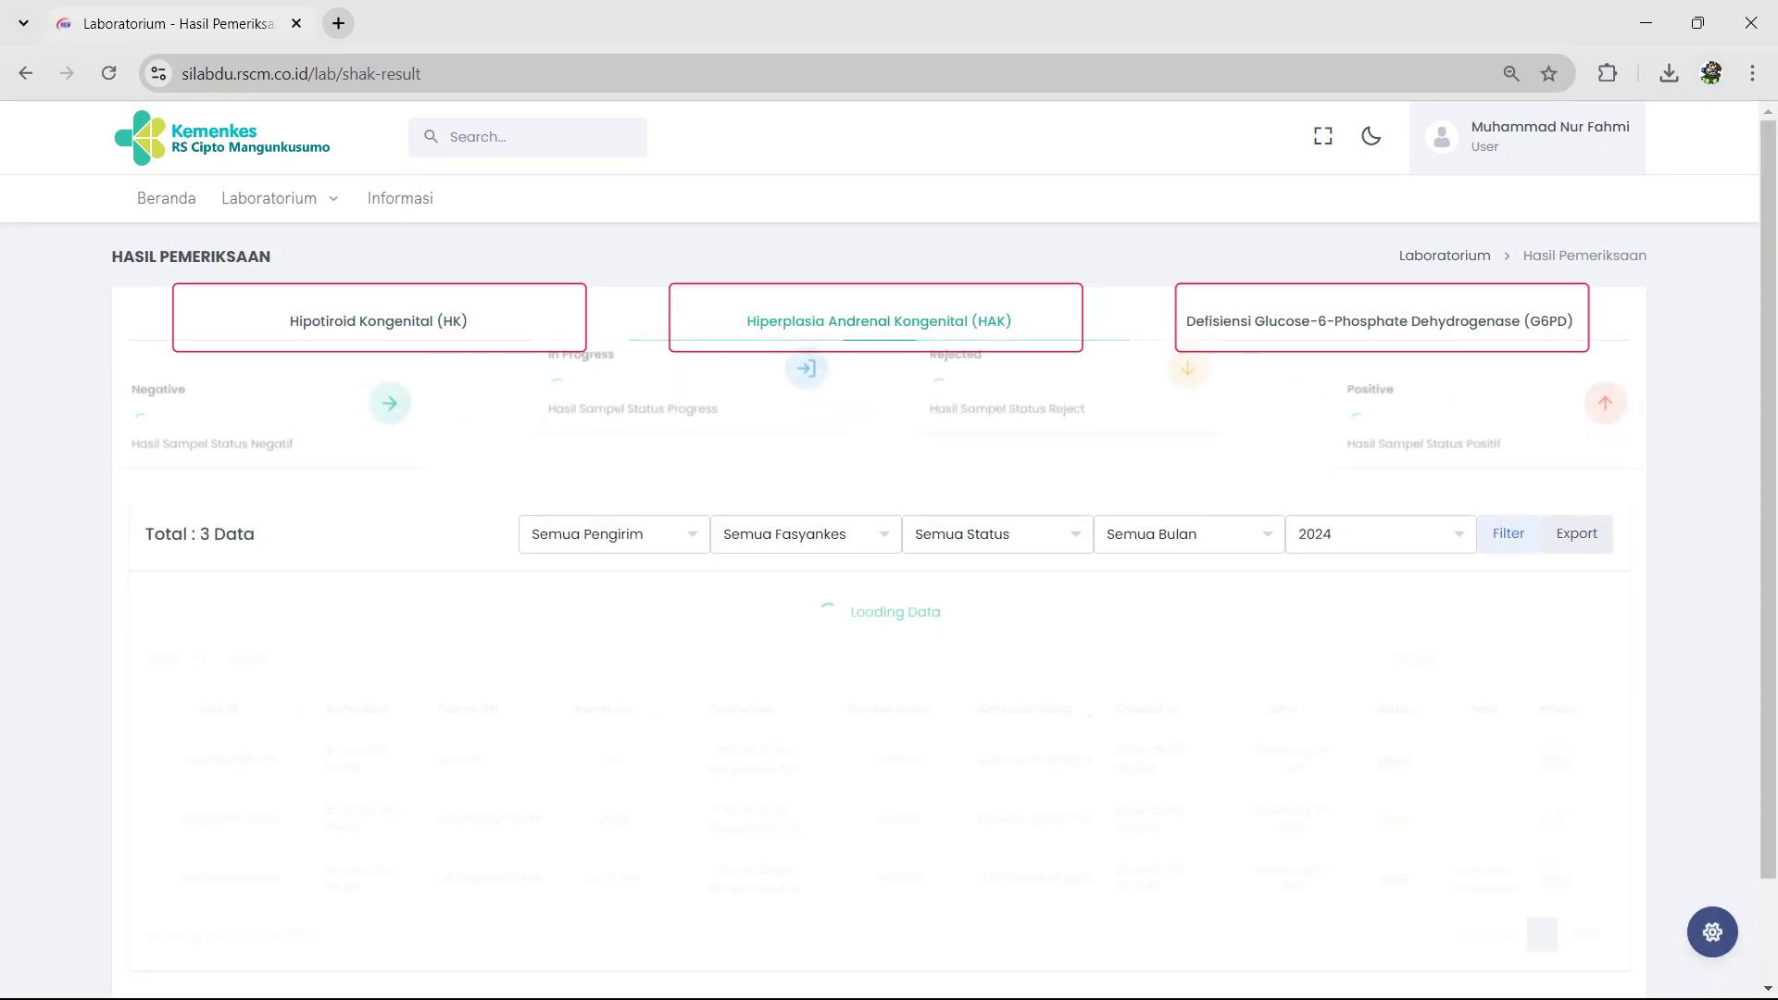
left_click(1379, 316)
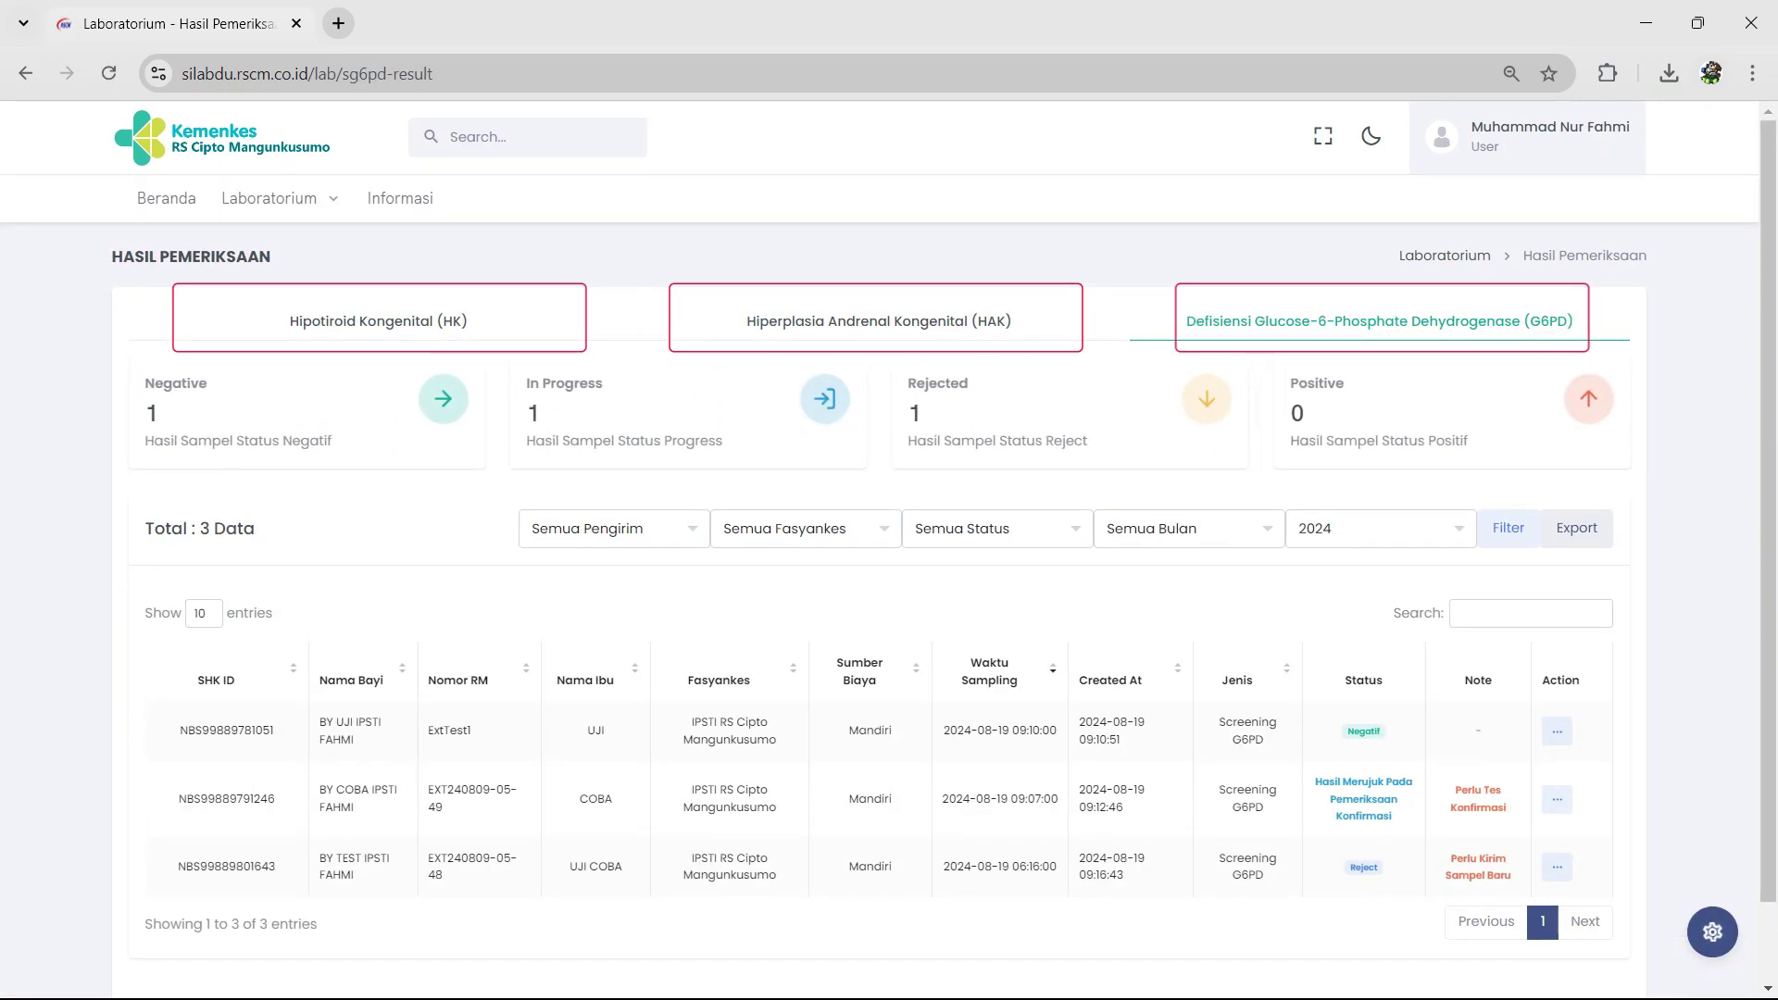
left_click(379, 321)
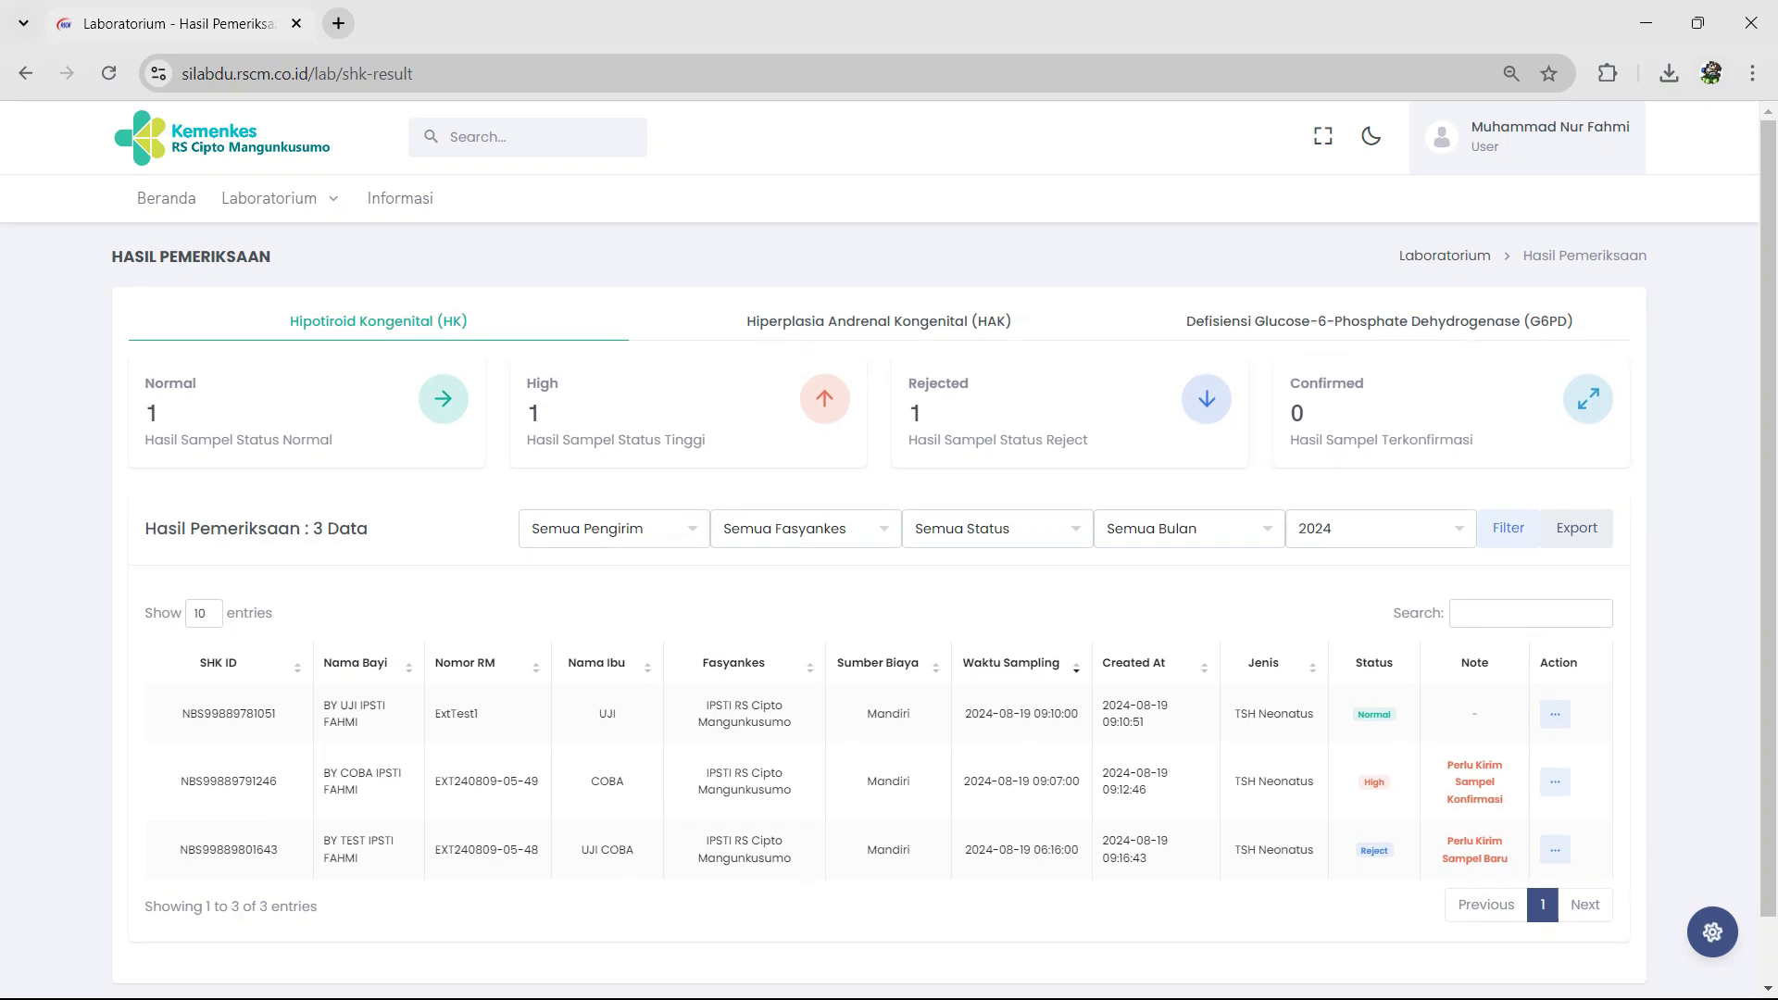
Step: Open the Normal result's details, download its PDF, and close the window
left_click(1555, 714)
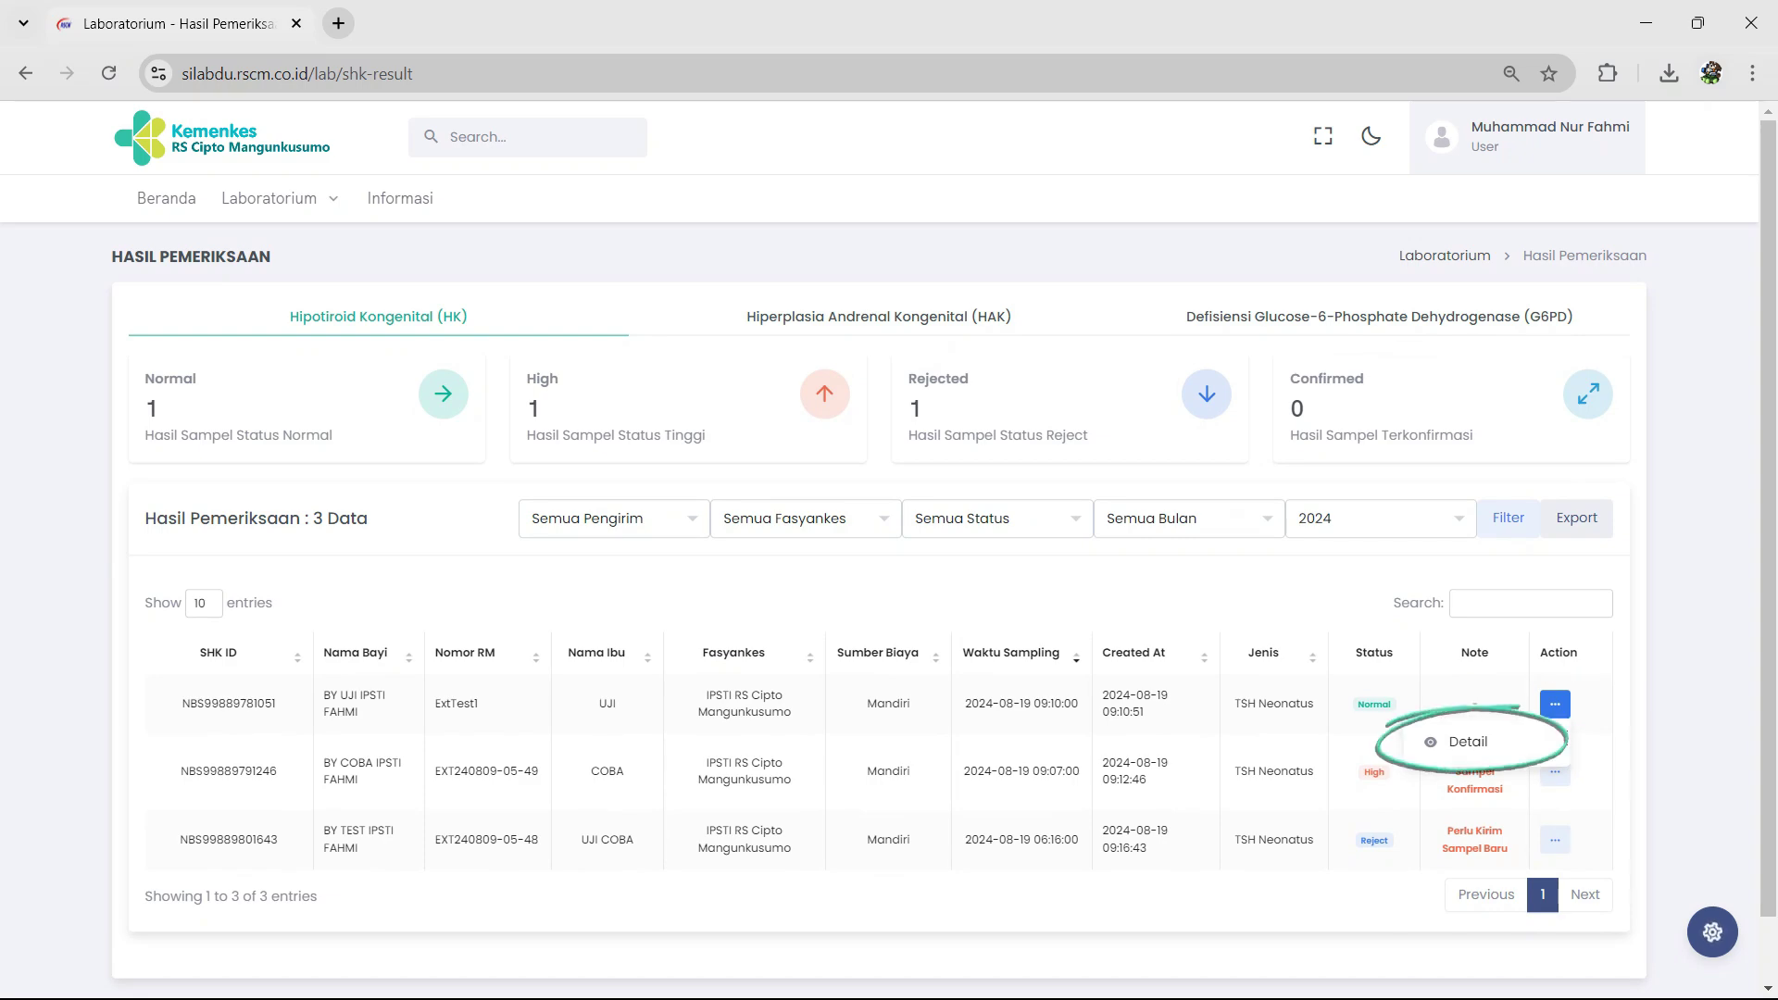
left_click(1468, 741)
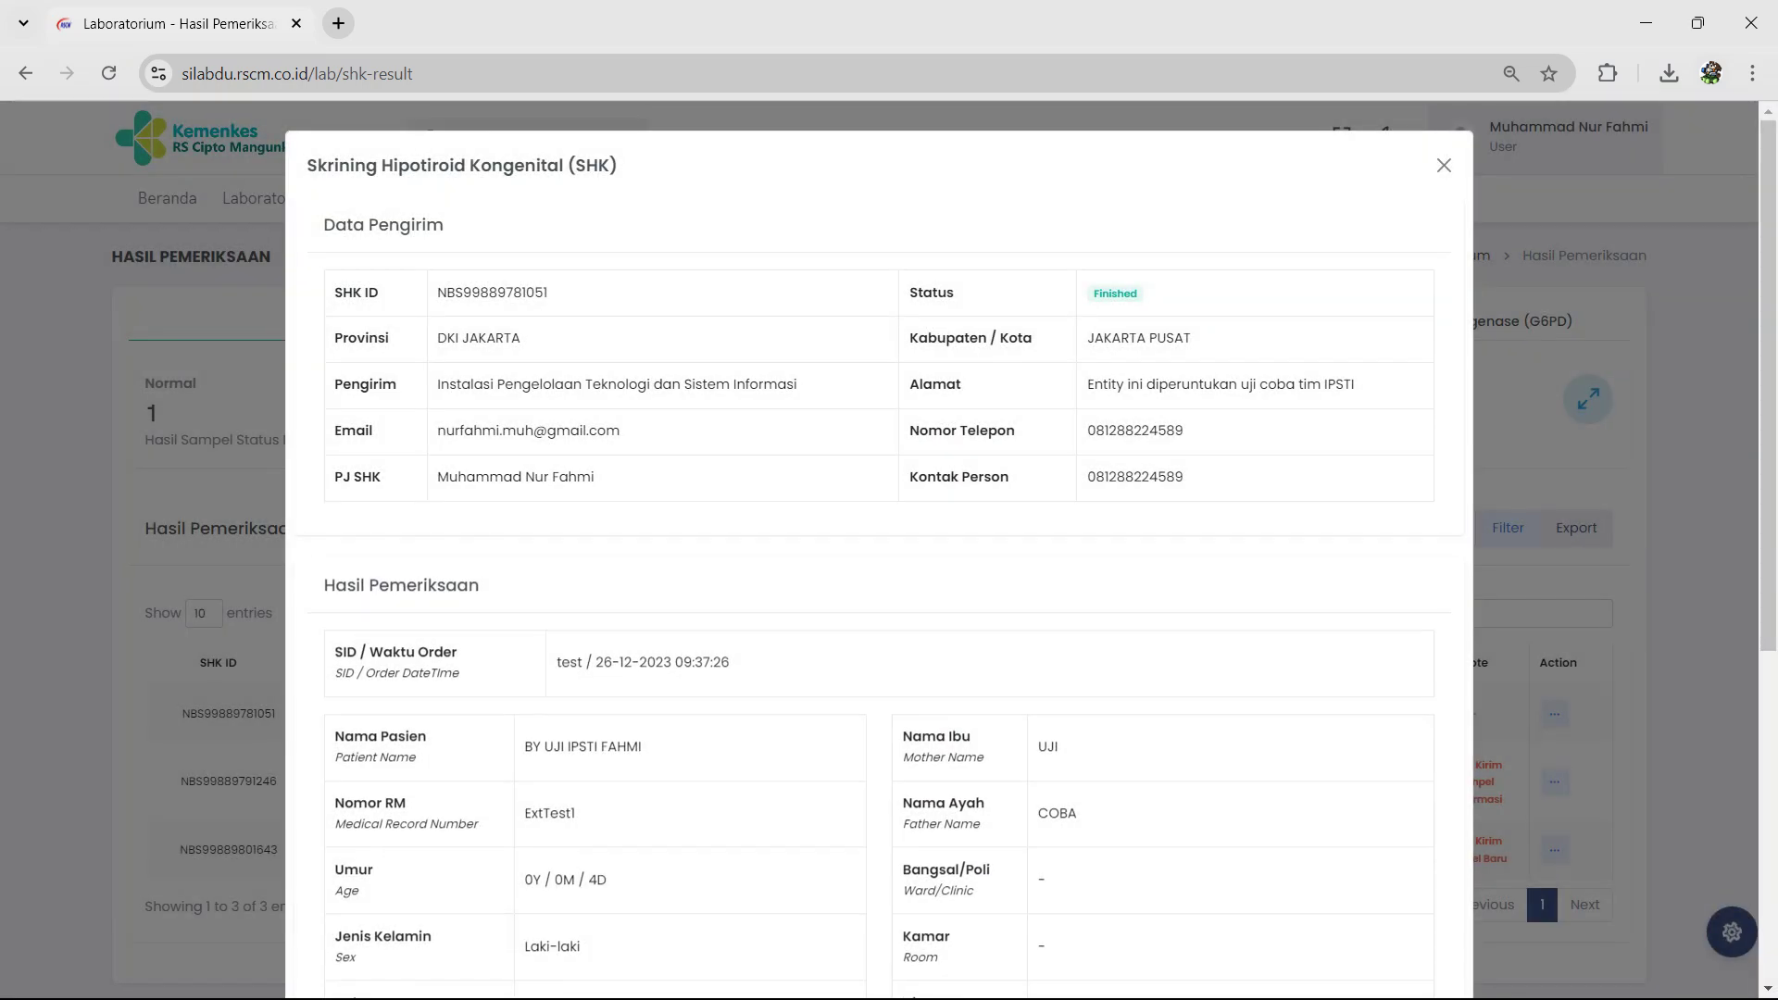
scroll(879, 556, "down", 6)
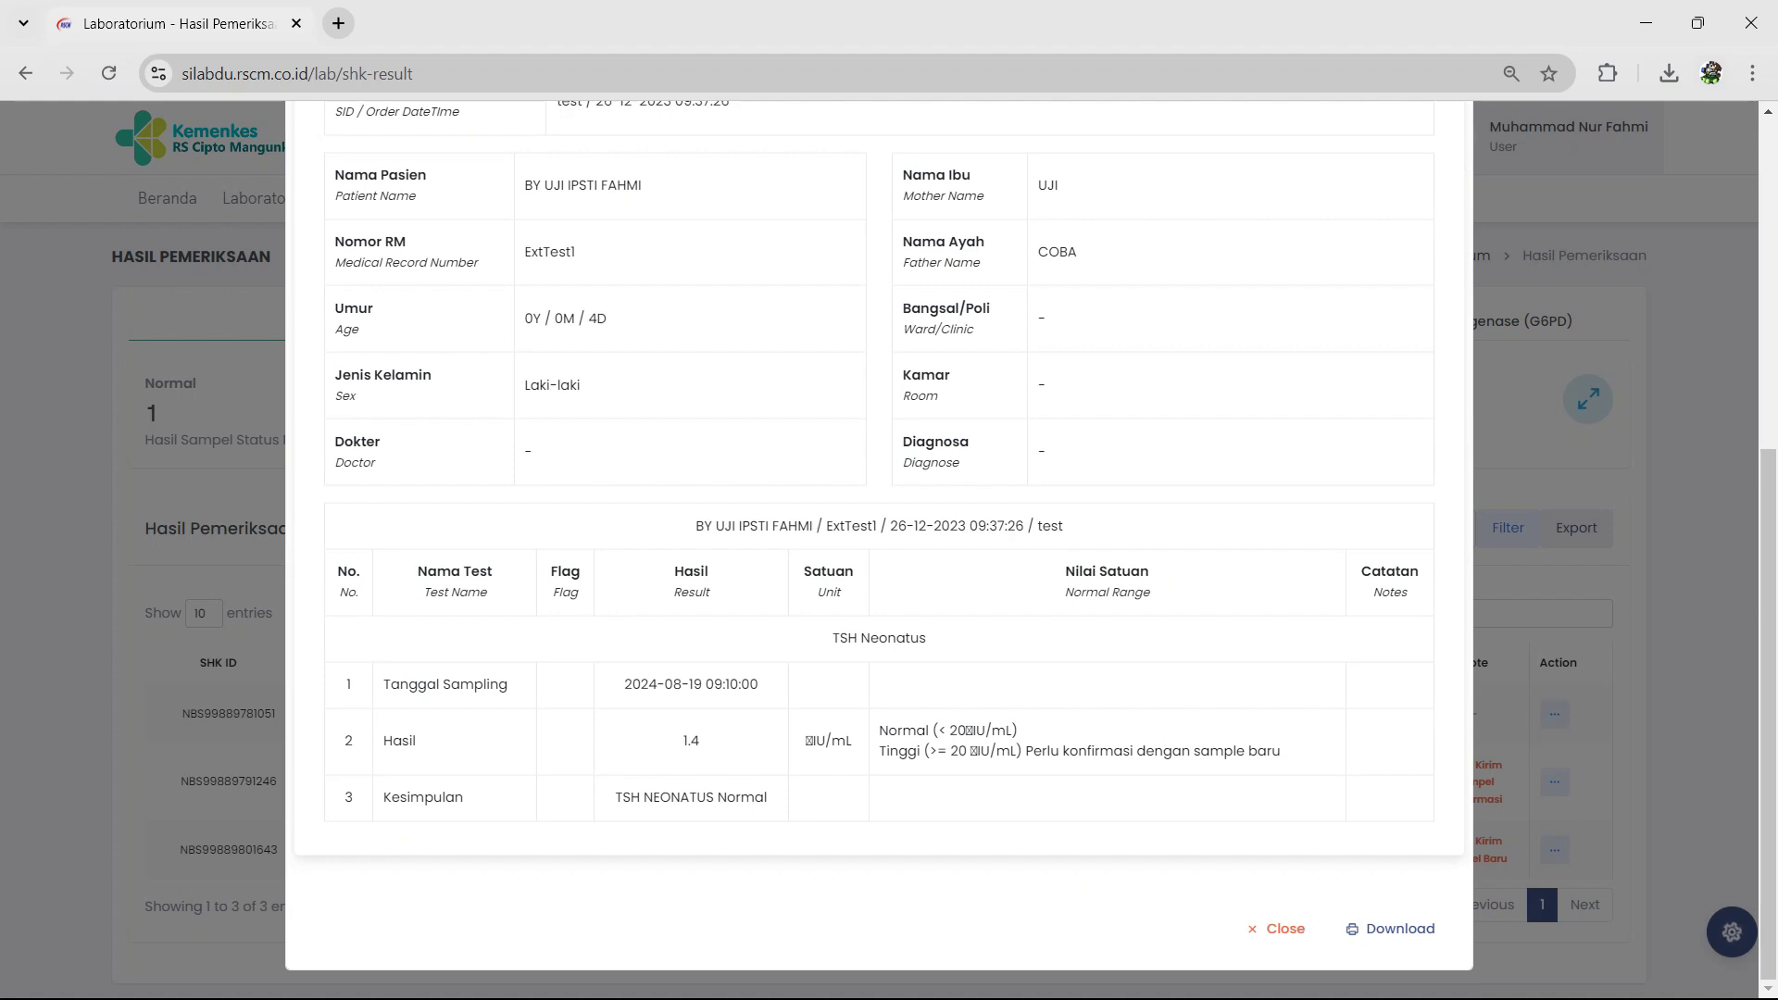
left_click(1392, 929)
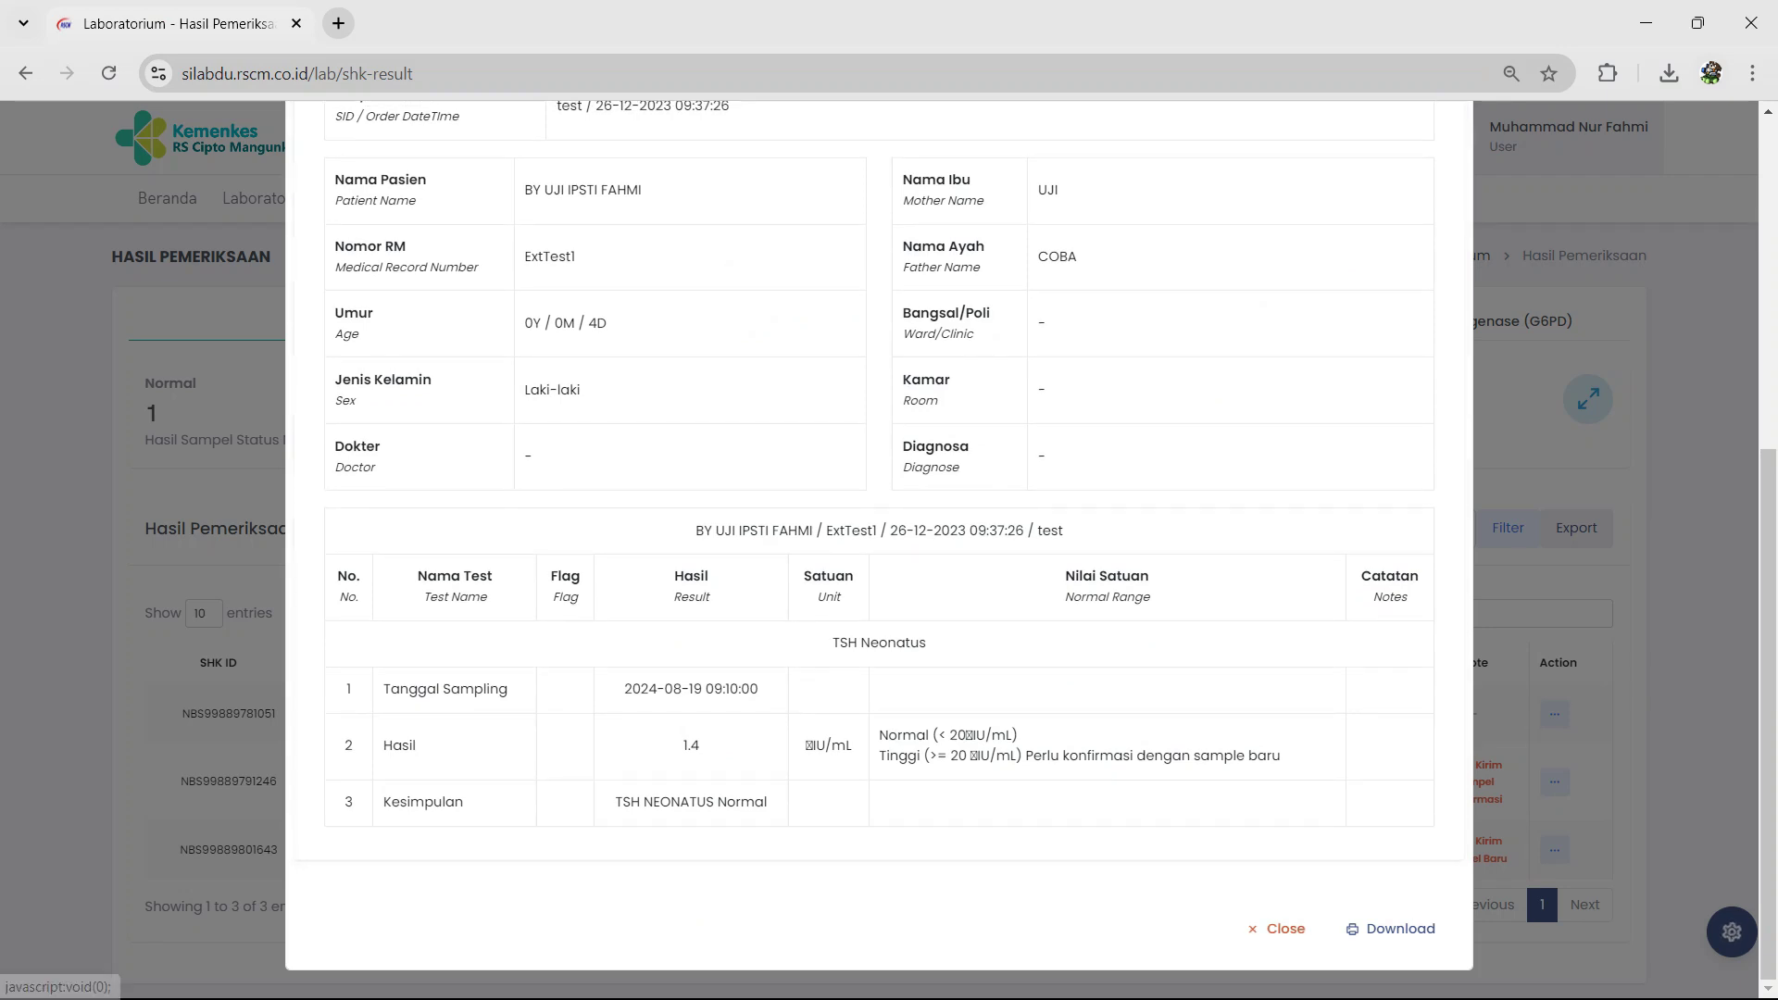
left_click(1277, 929)
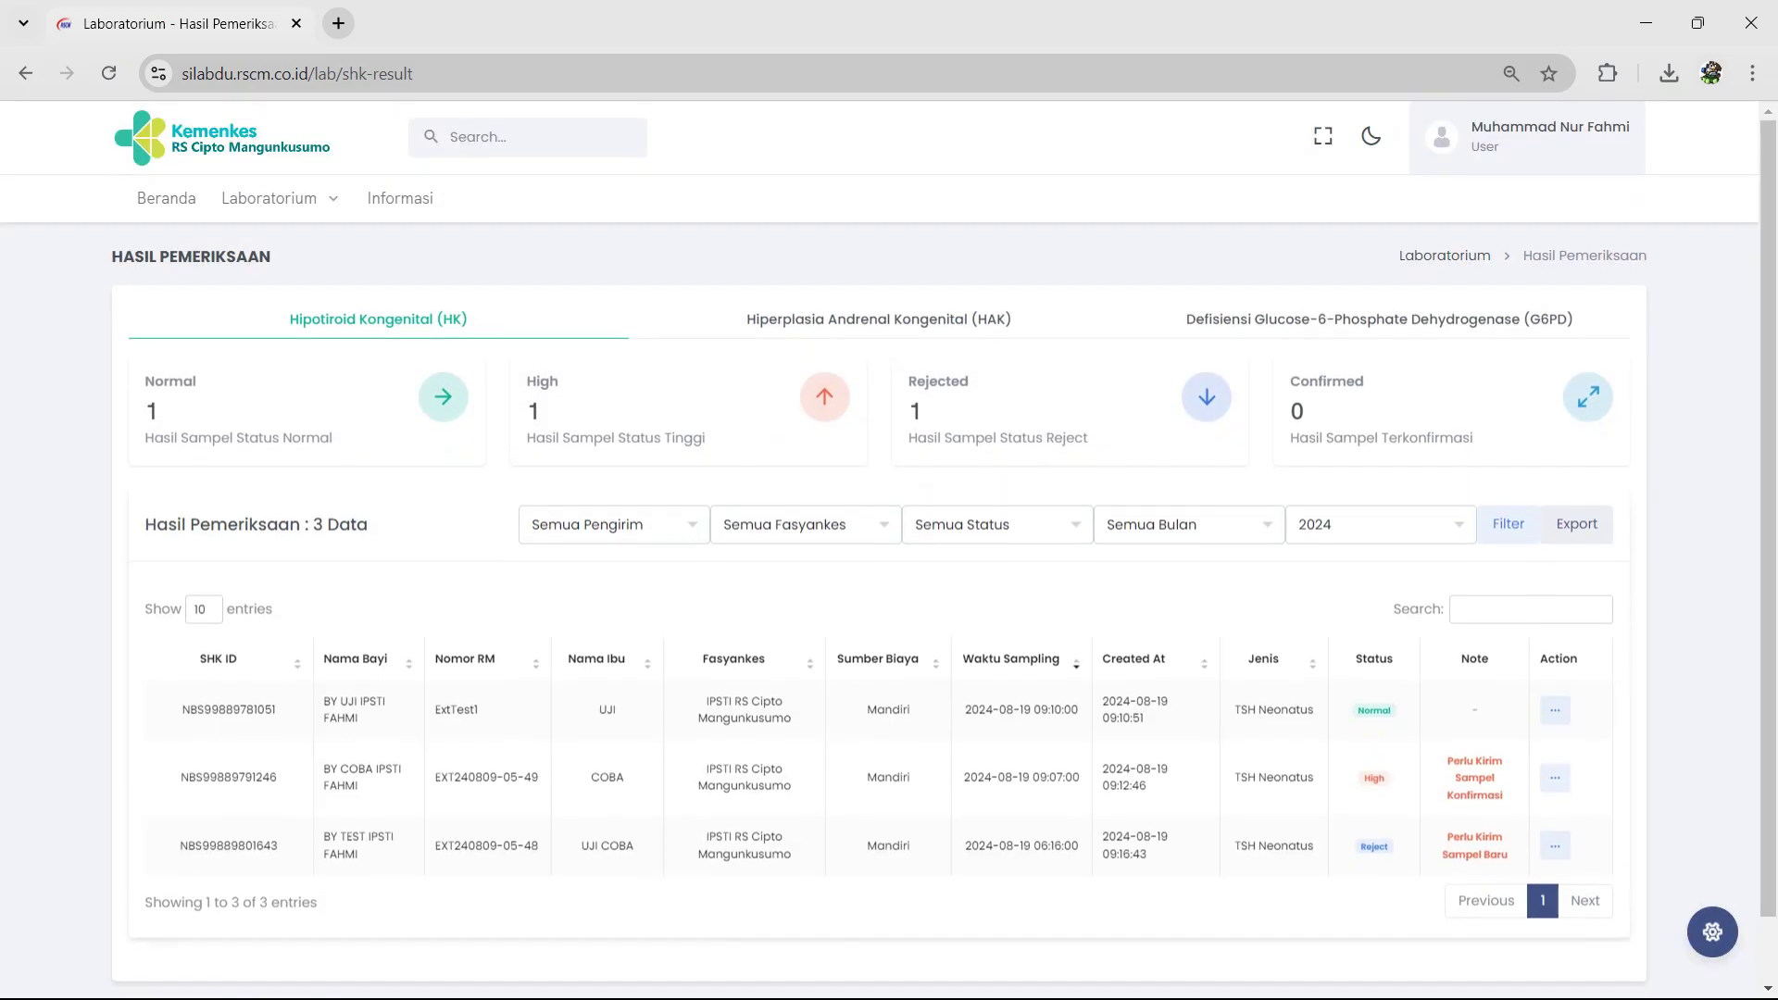
Step: Scroll down the results list and open the High result's action menu
scroll(879, 575, "down", 1)
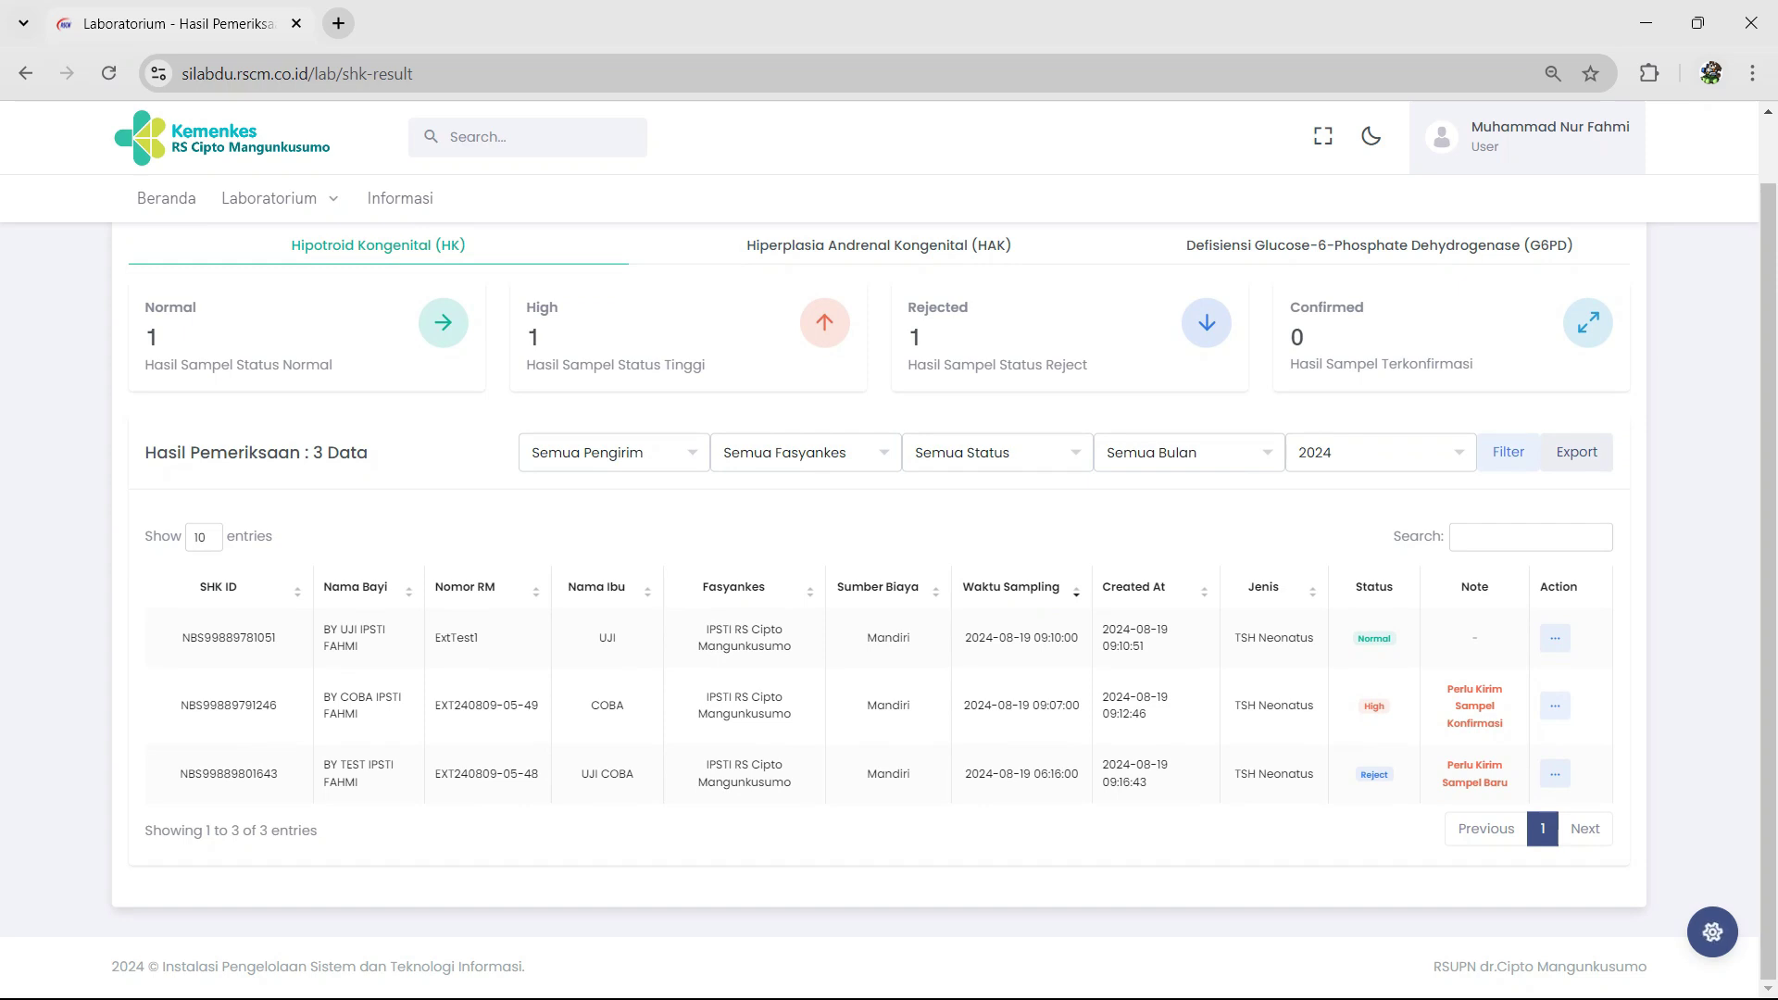
scroll(889, 555, "down", 1)
left_click(1554, 701)
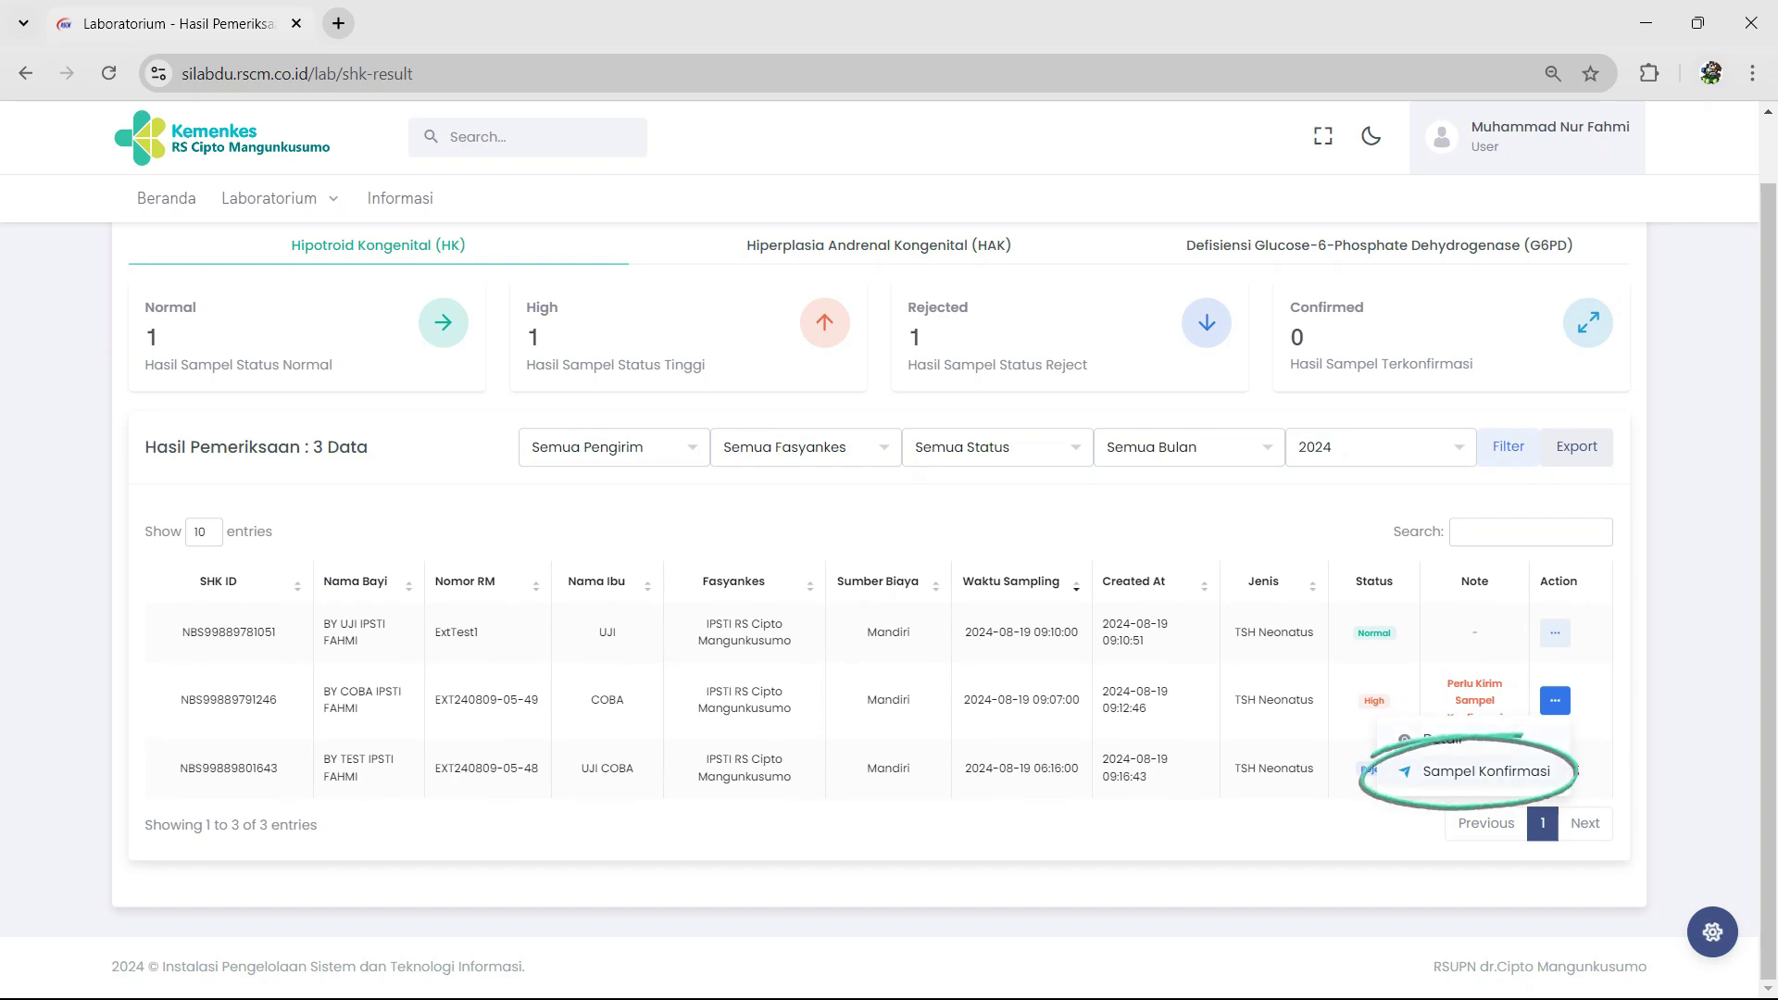
Step: Save a Sampel Konfirmasi for the High HK result with sampling time 21/08/2024 14:28
left_click(1485, 771)
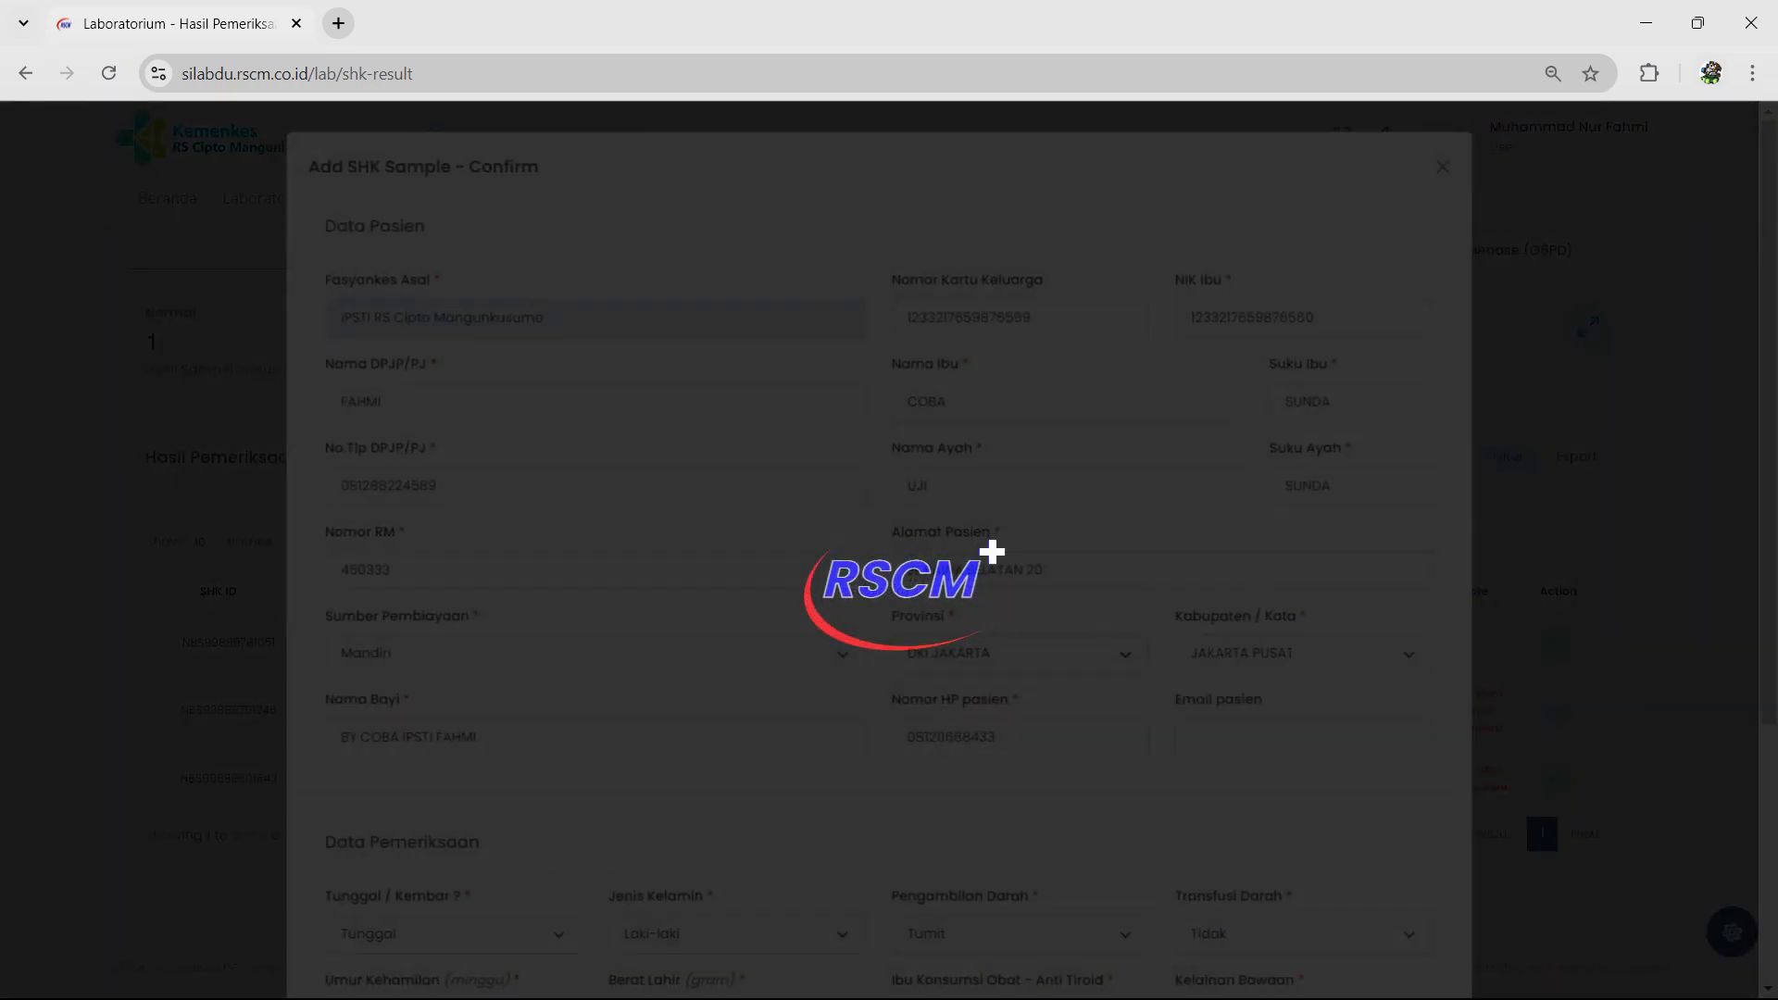
scroll(880, 556, "down", 4)
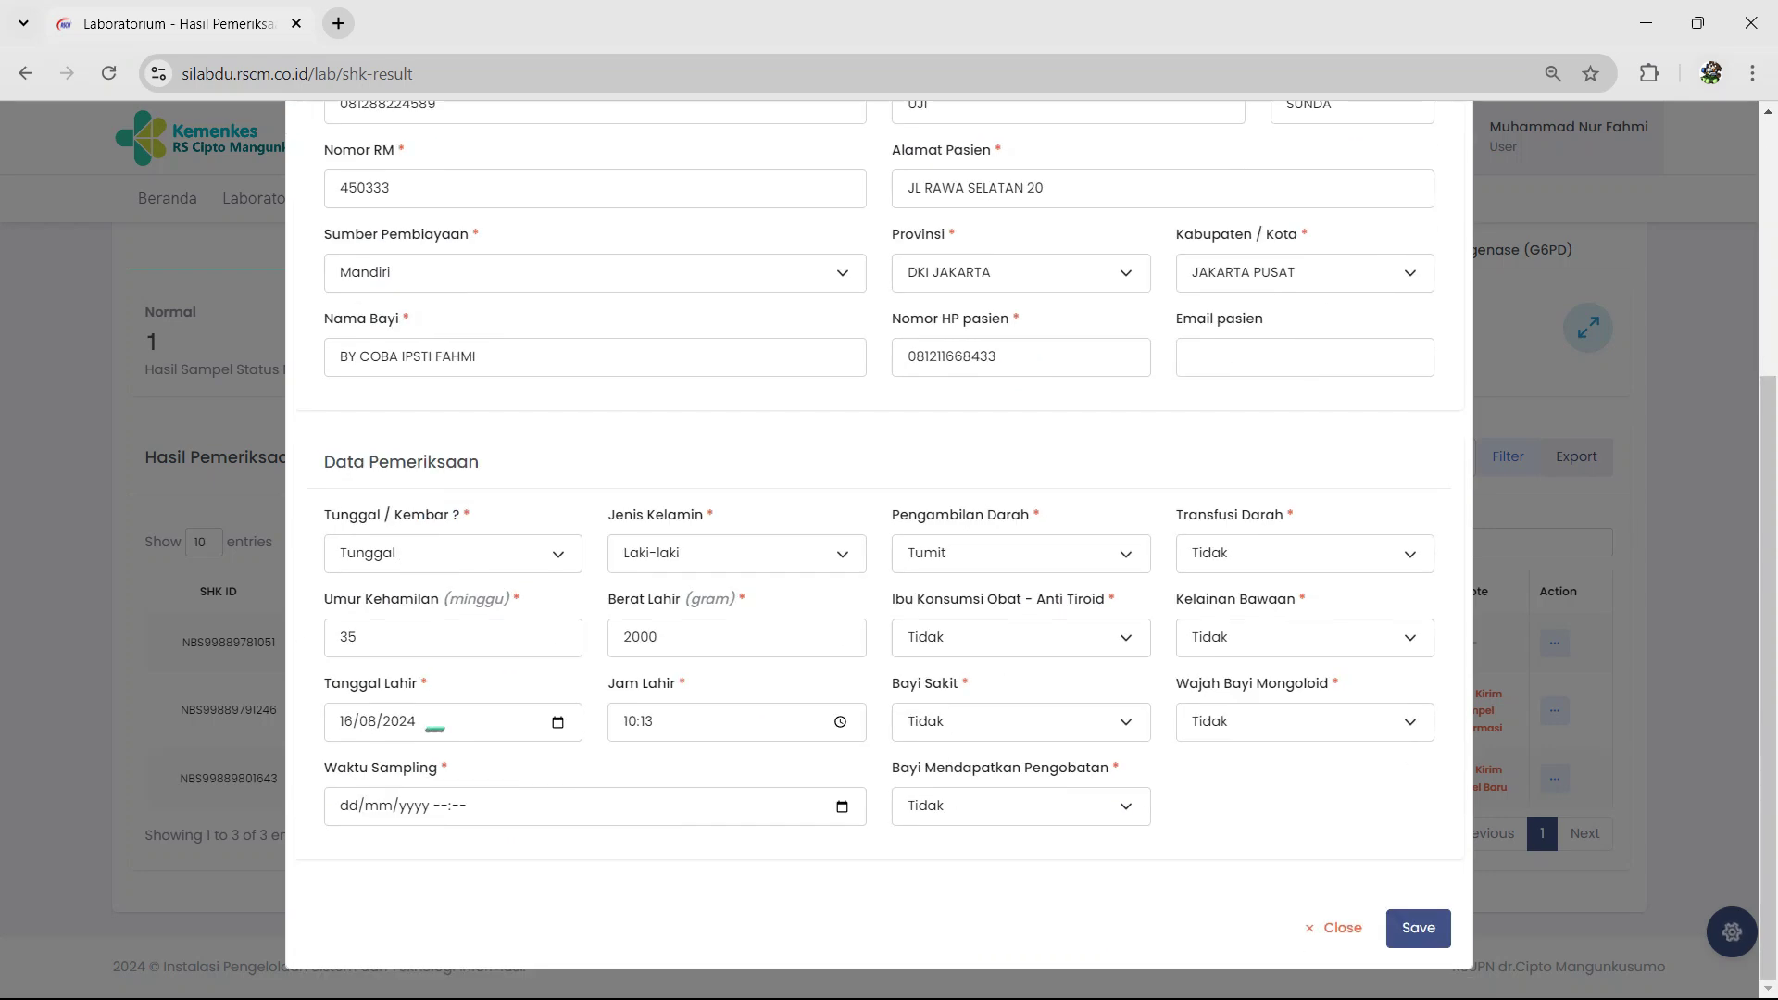
left_click(843, 802)
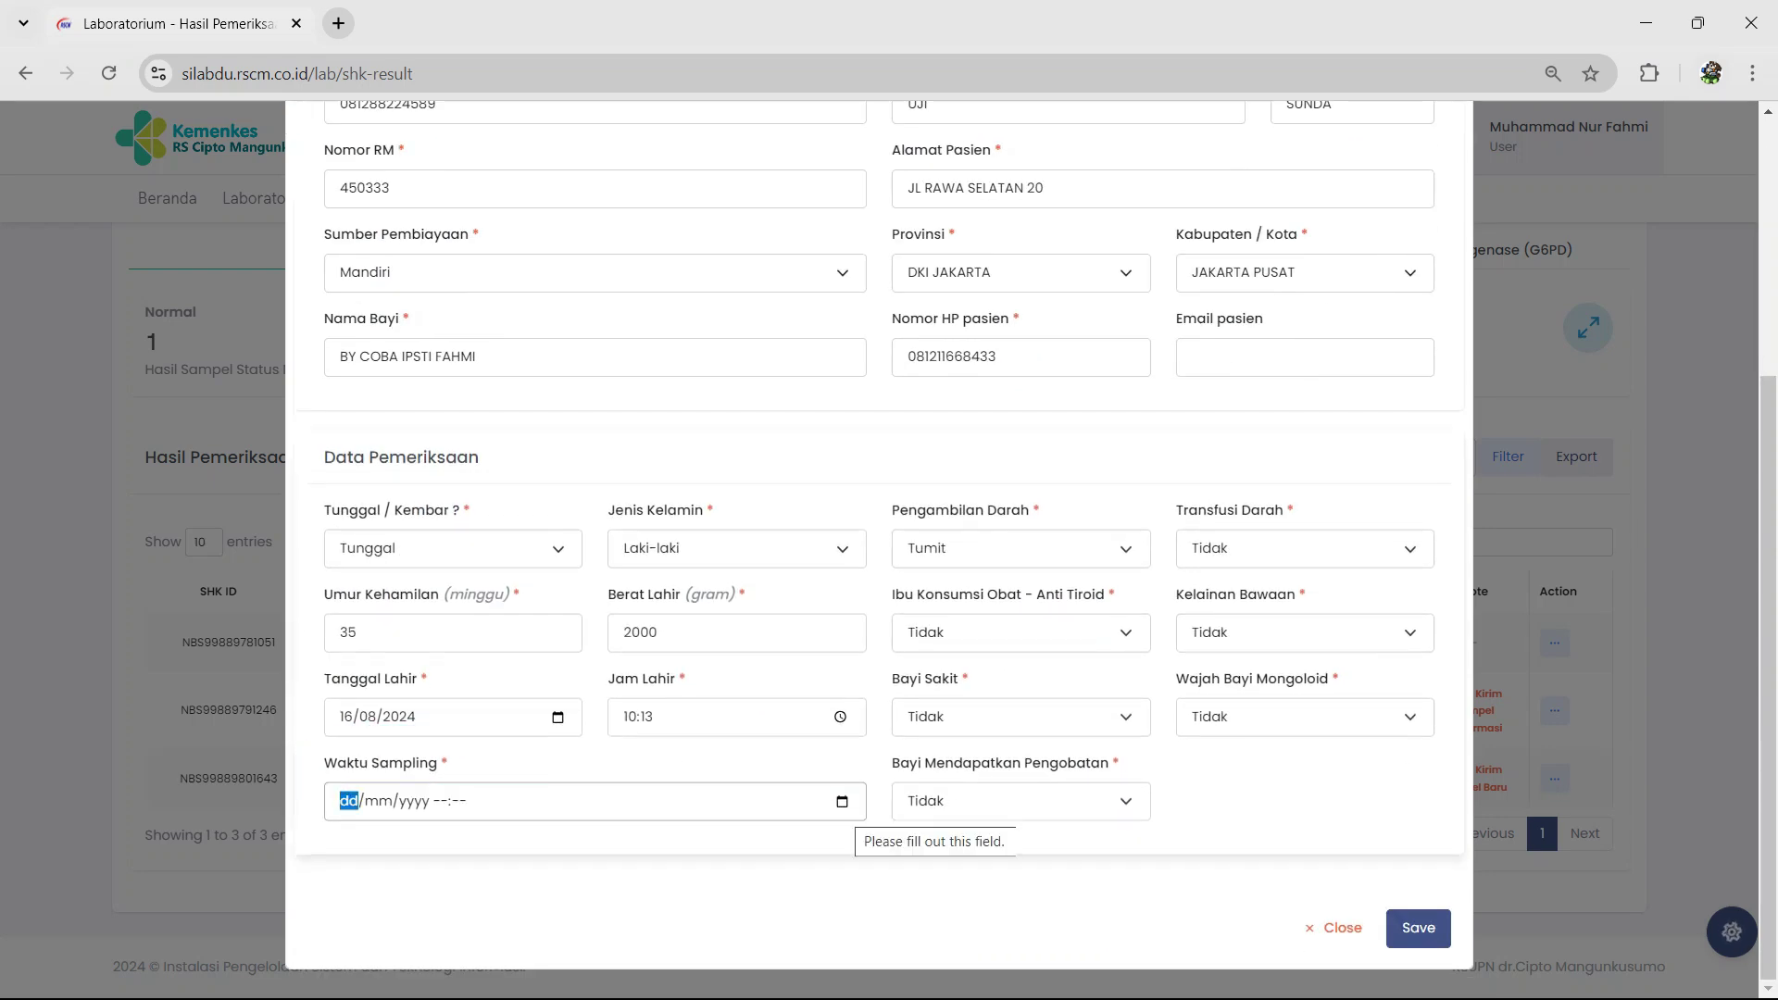
left_click(511, 759)
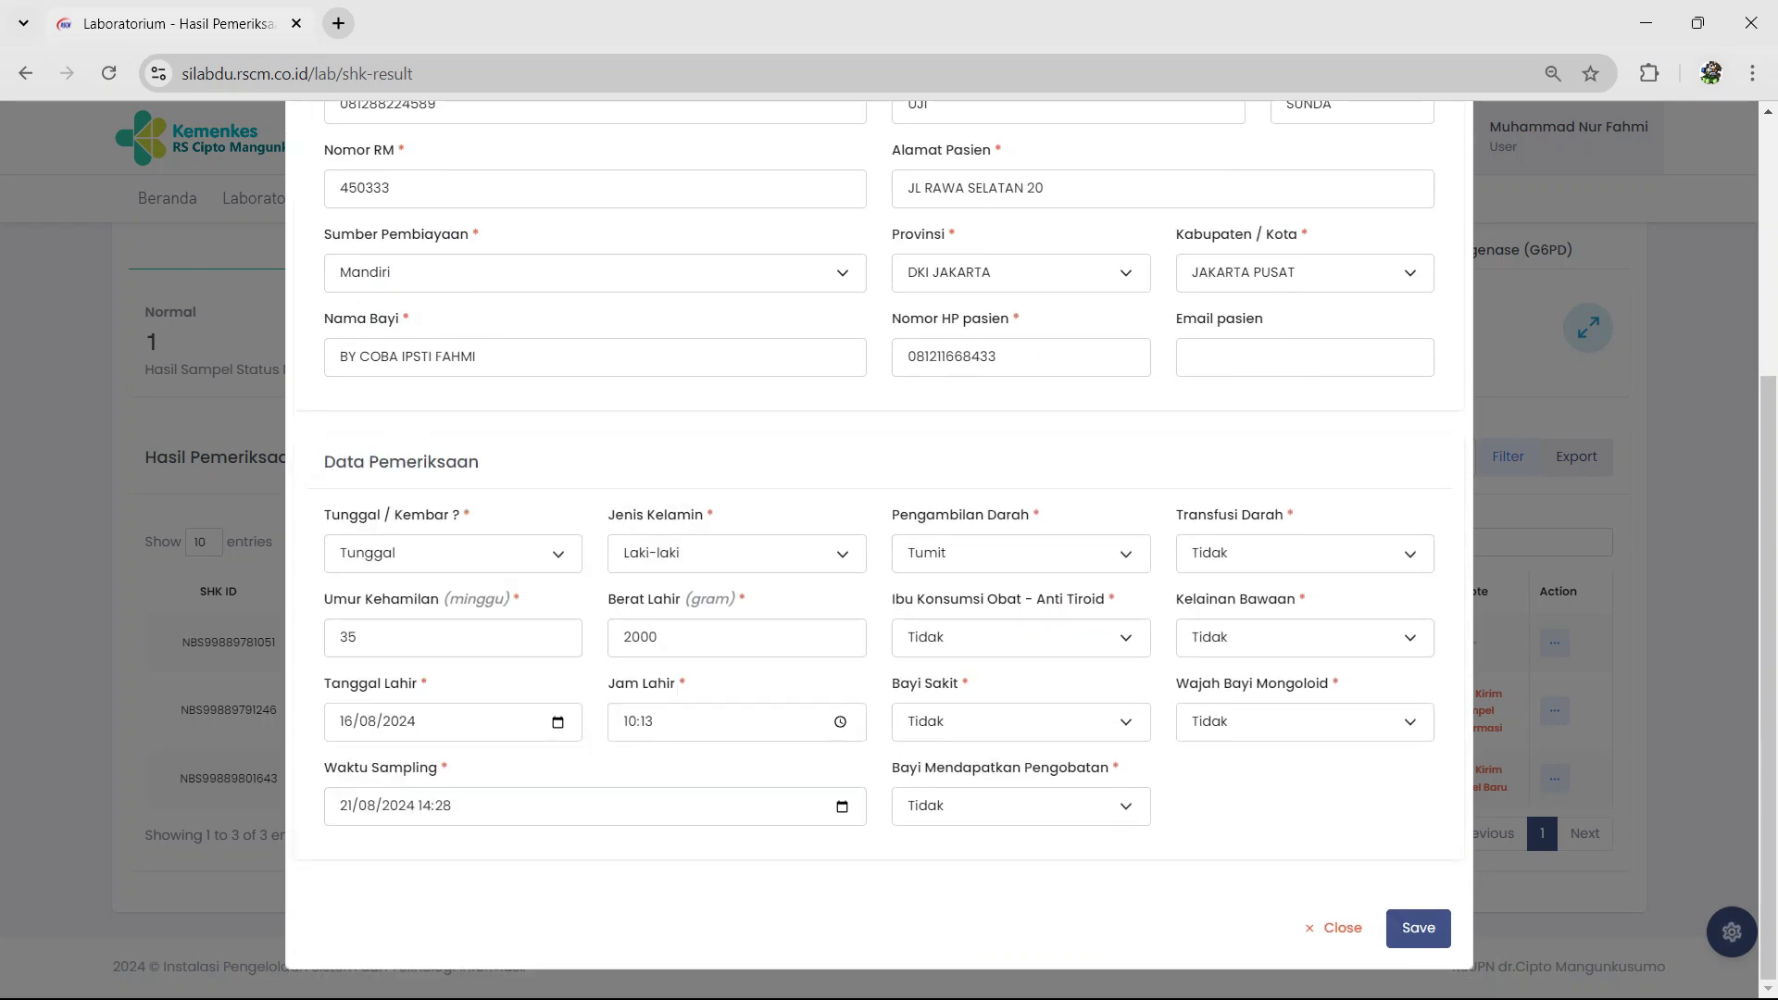
left_click(1418, 928)
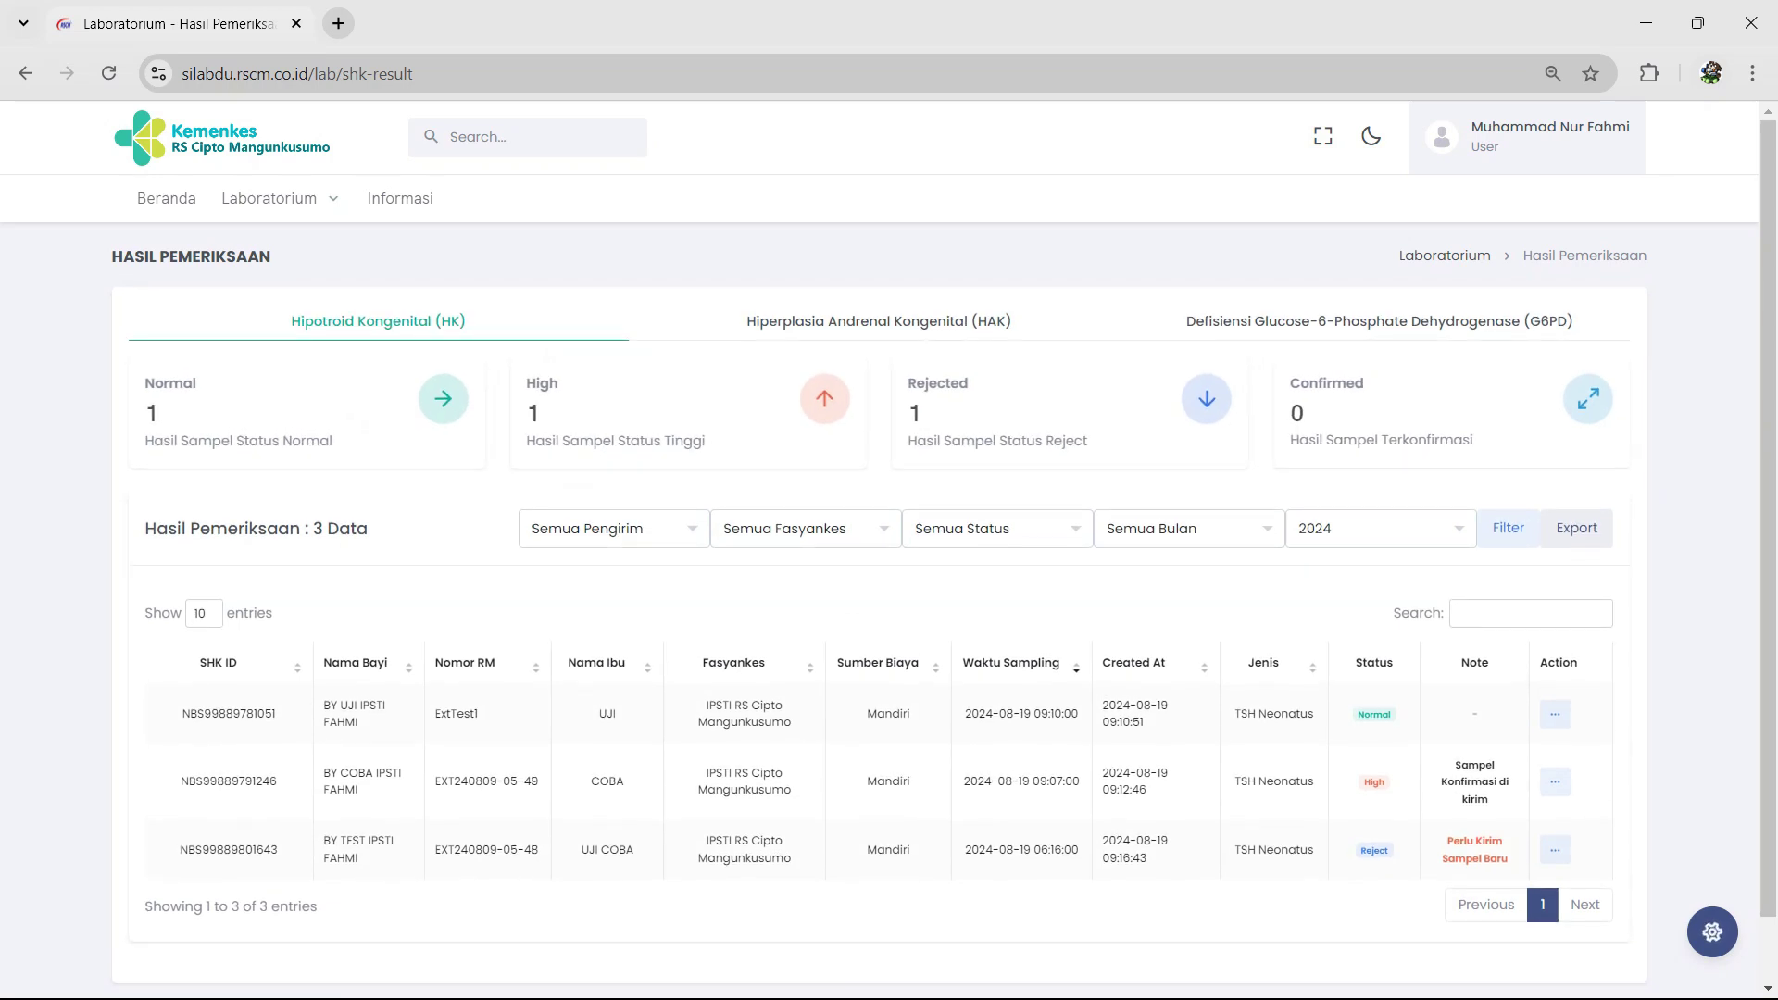
mouse_move(279, 198)
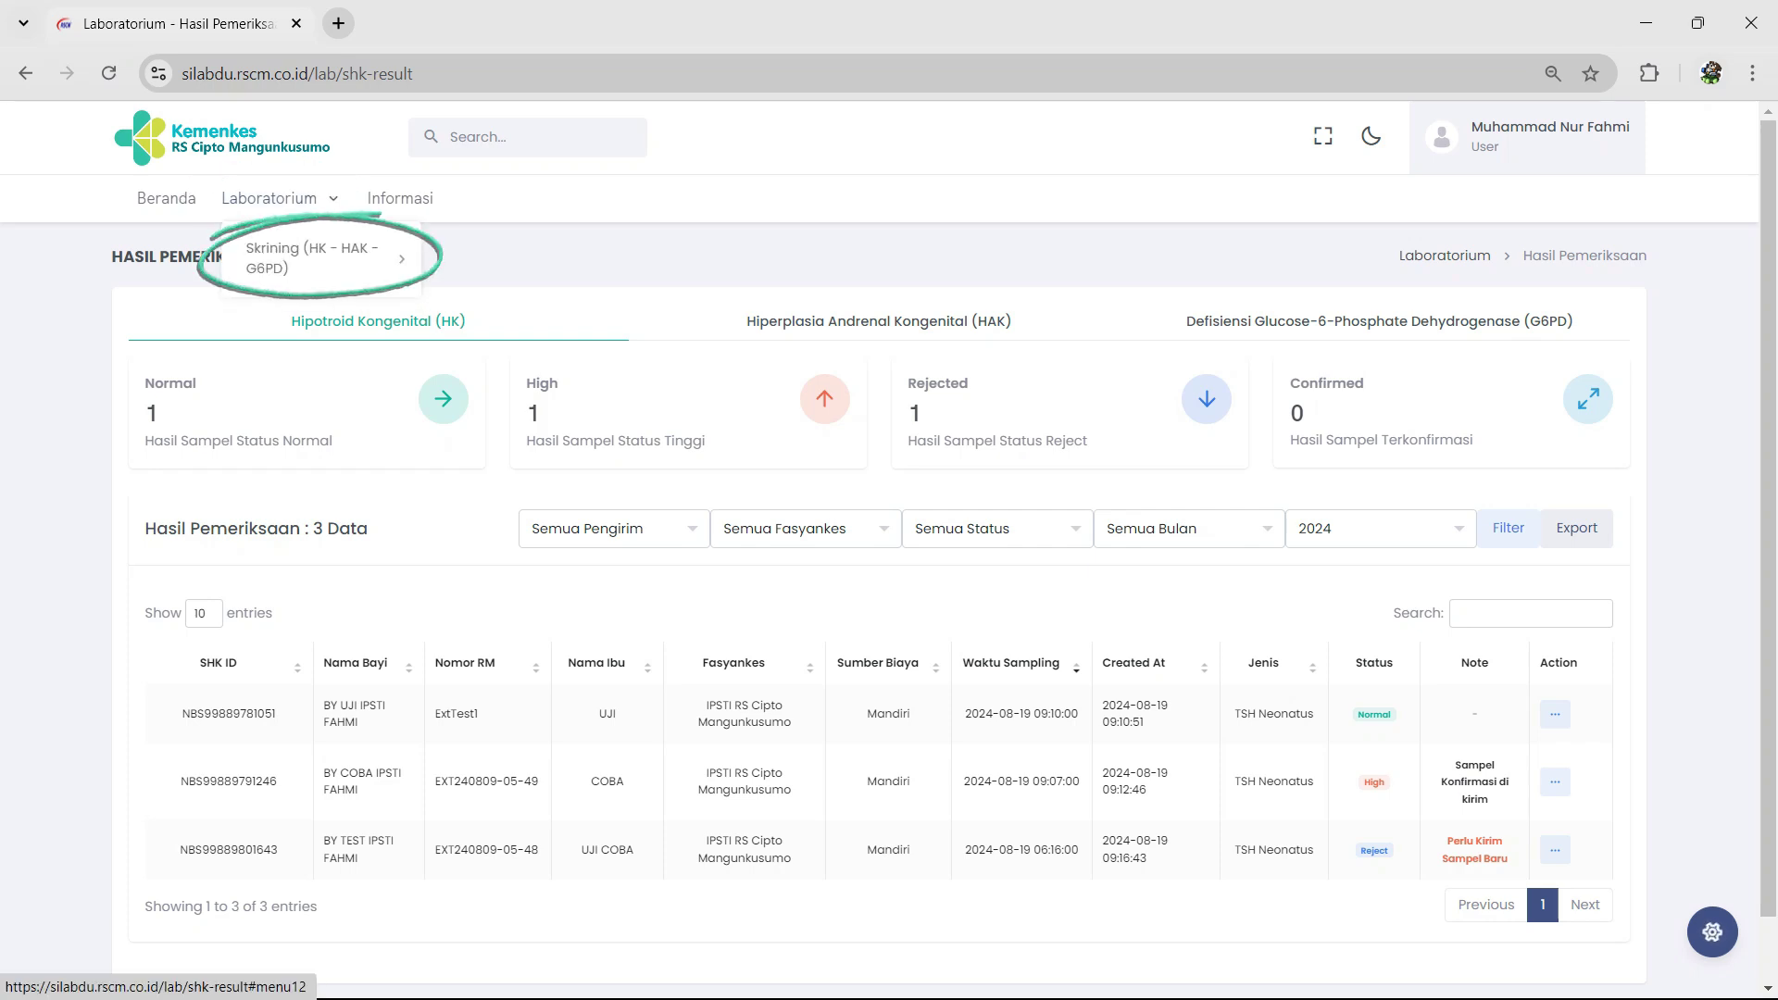
mouse_move(315, 258)
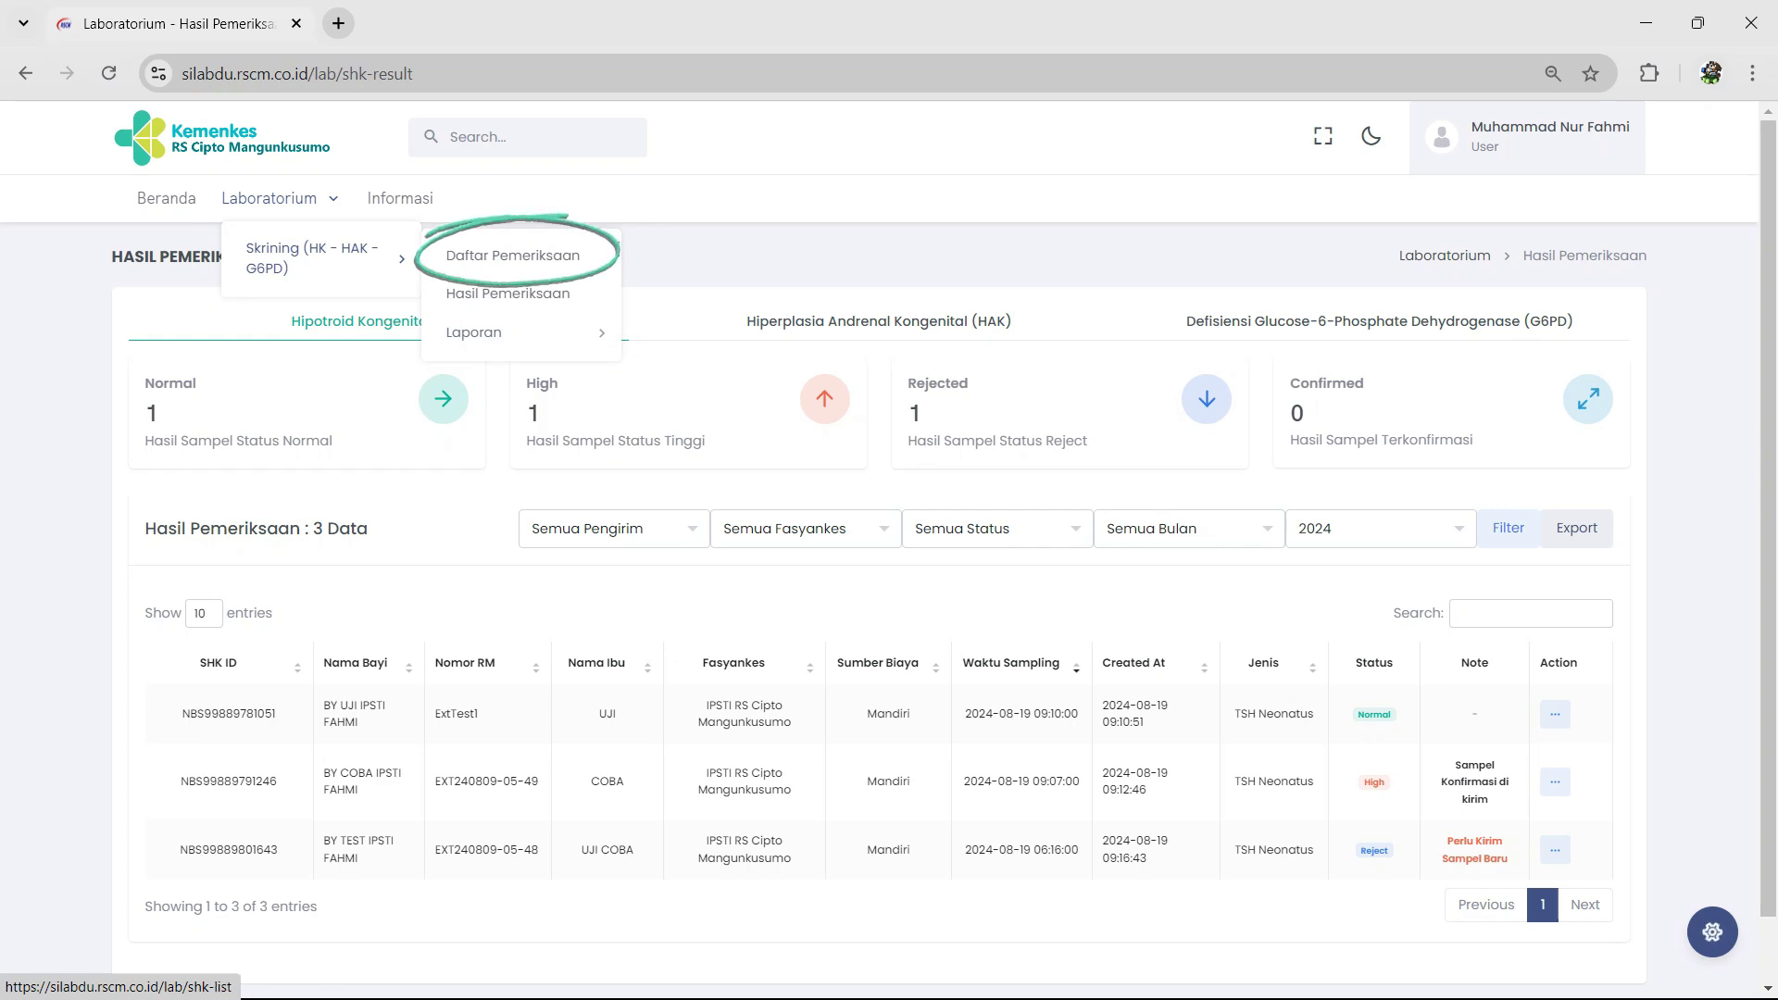
left_click(513, 255)
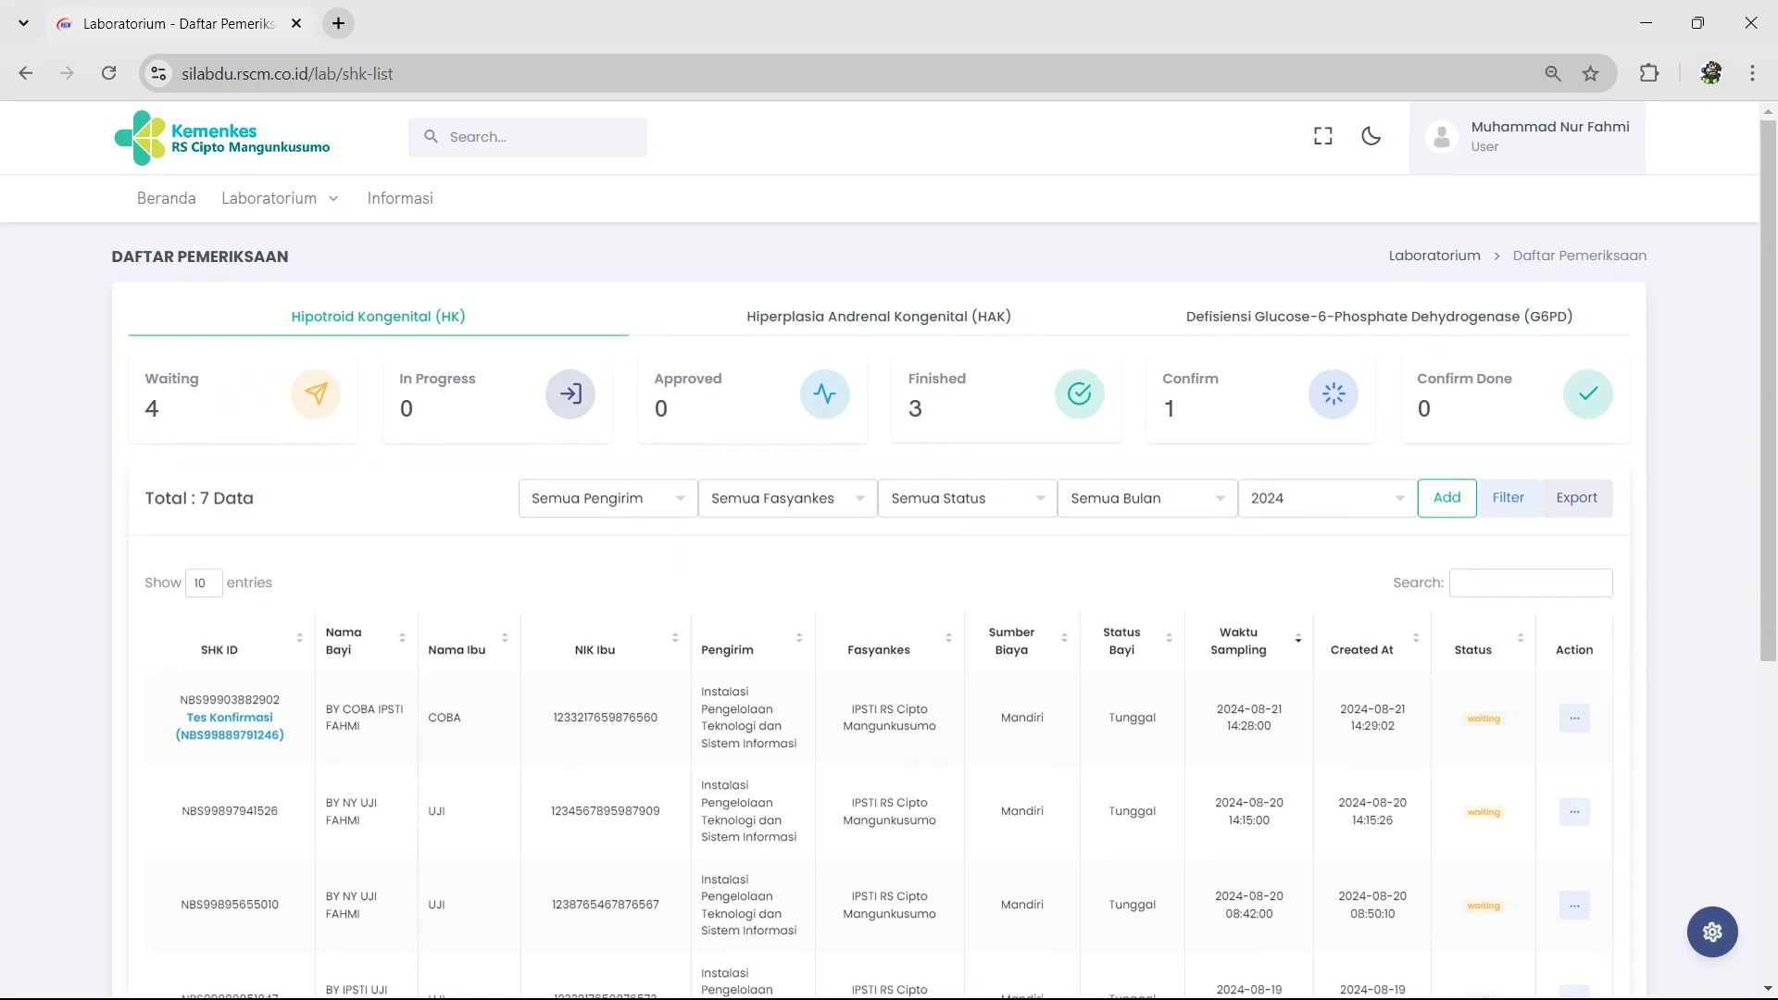
left_click(967, 500)
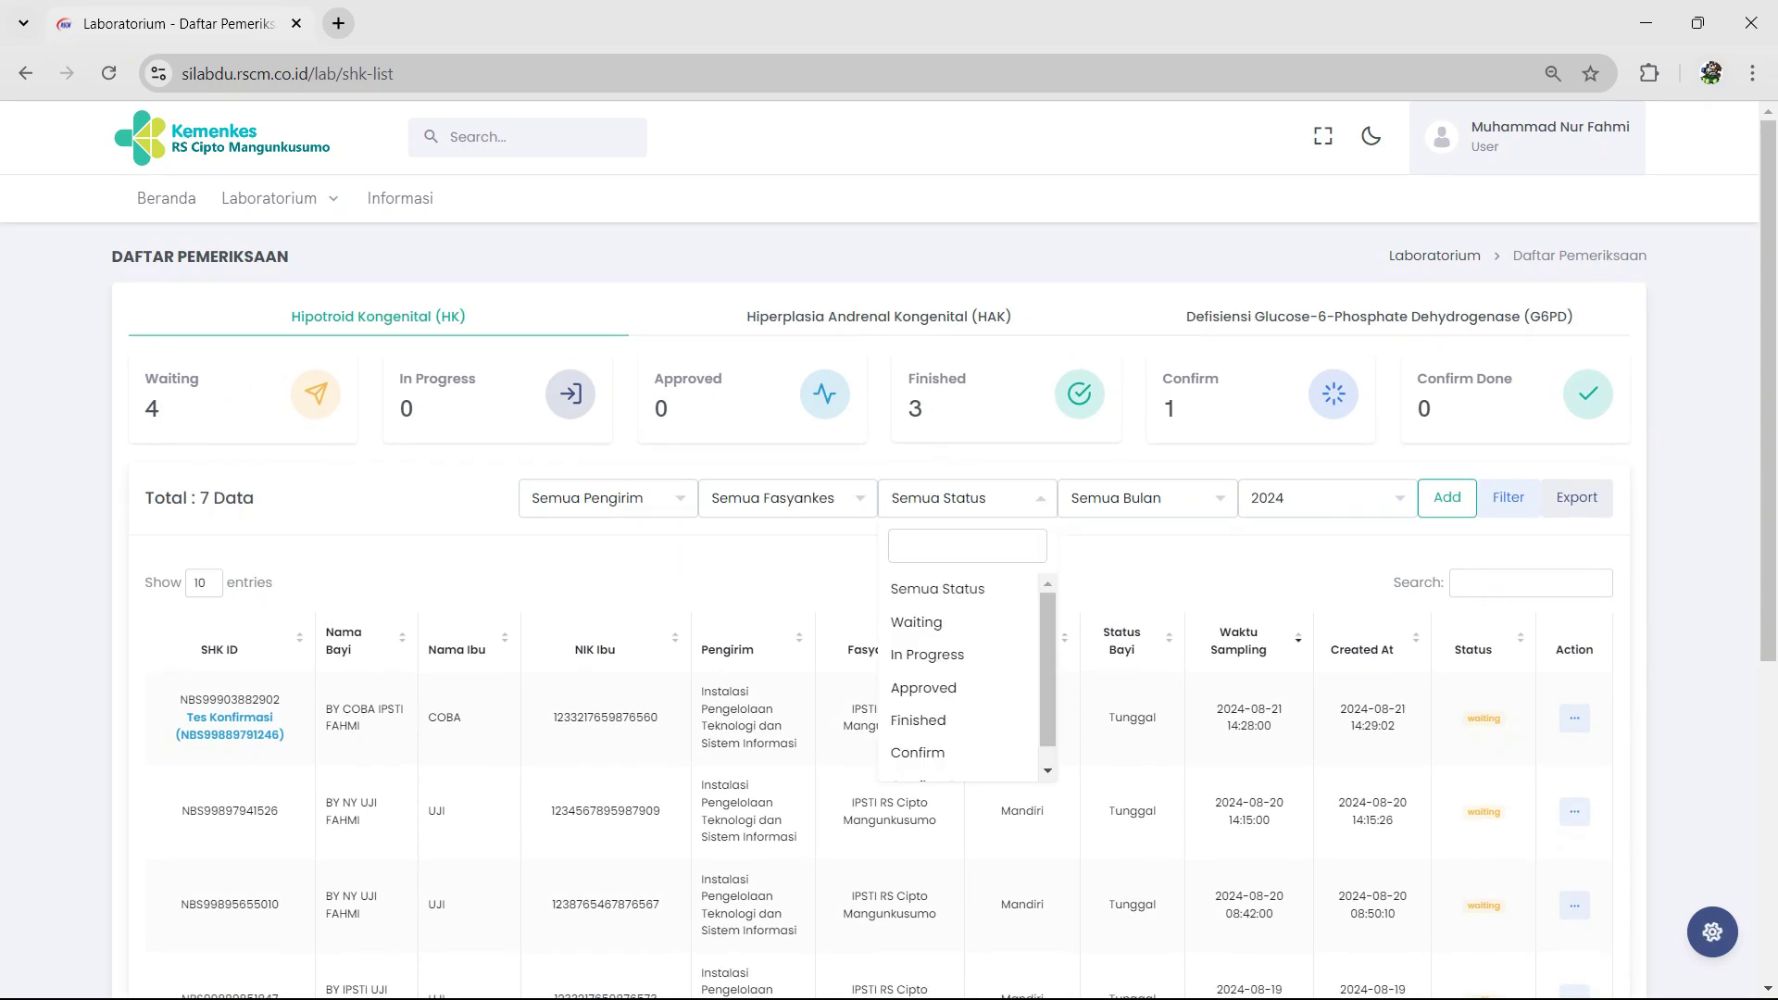
left_click(917, 752)
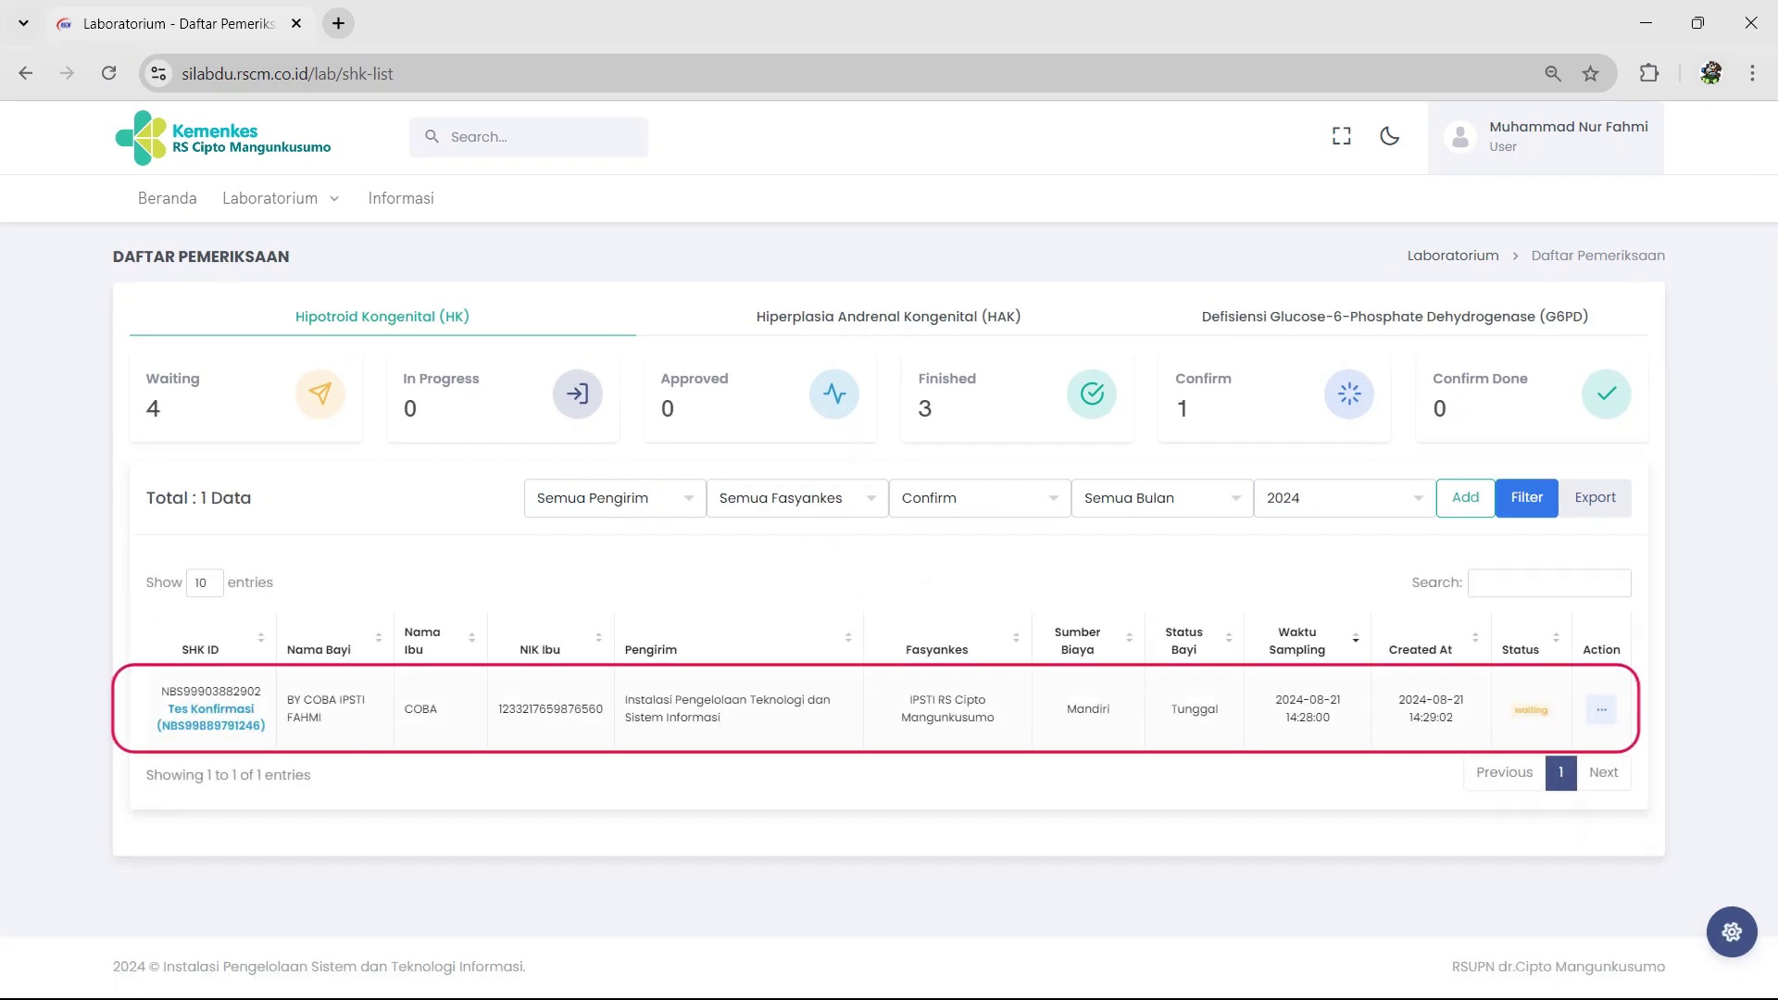
left_click(1601, 710)
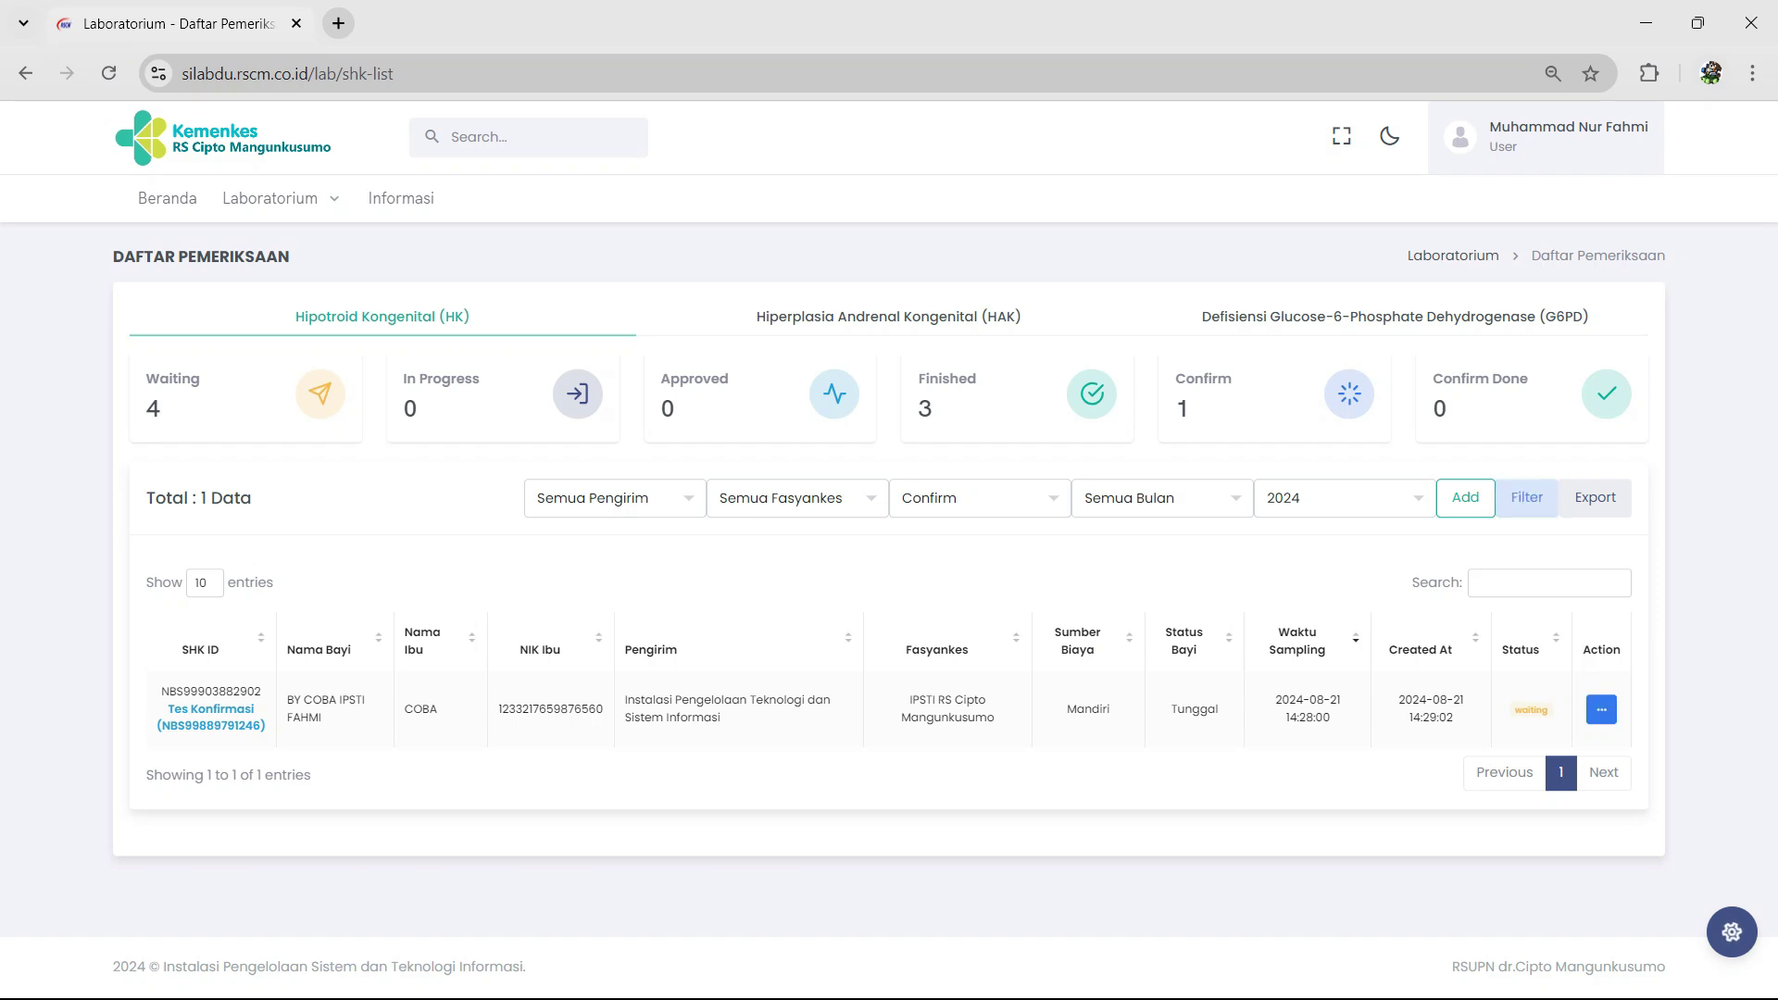
Step: Download the confirmation sample's detail PDF (2000 gram, 35 minggu), then close it and the detail window
left_click(1515, 605)
scroll(880, 537, "down", 7)
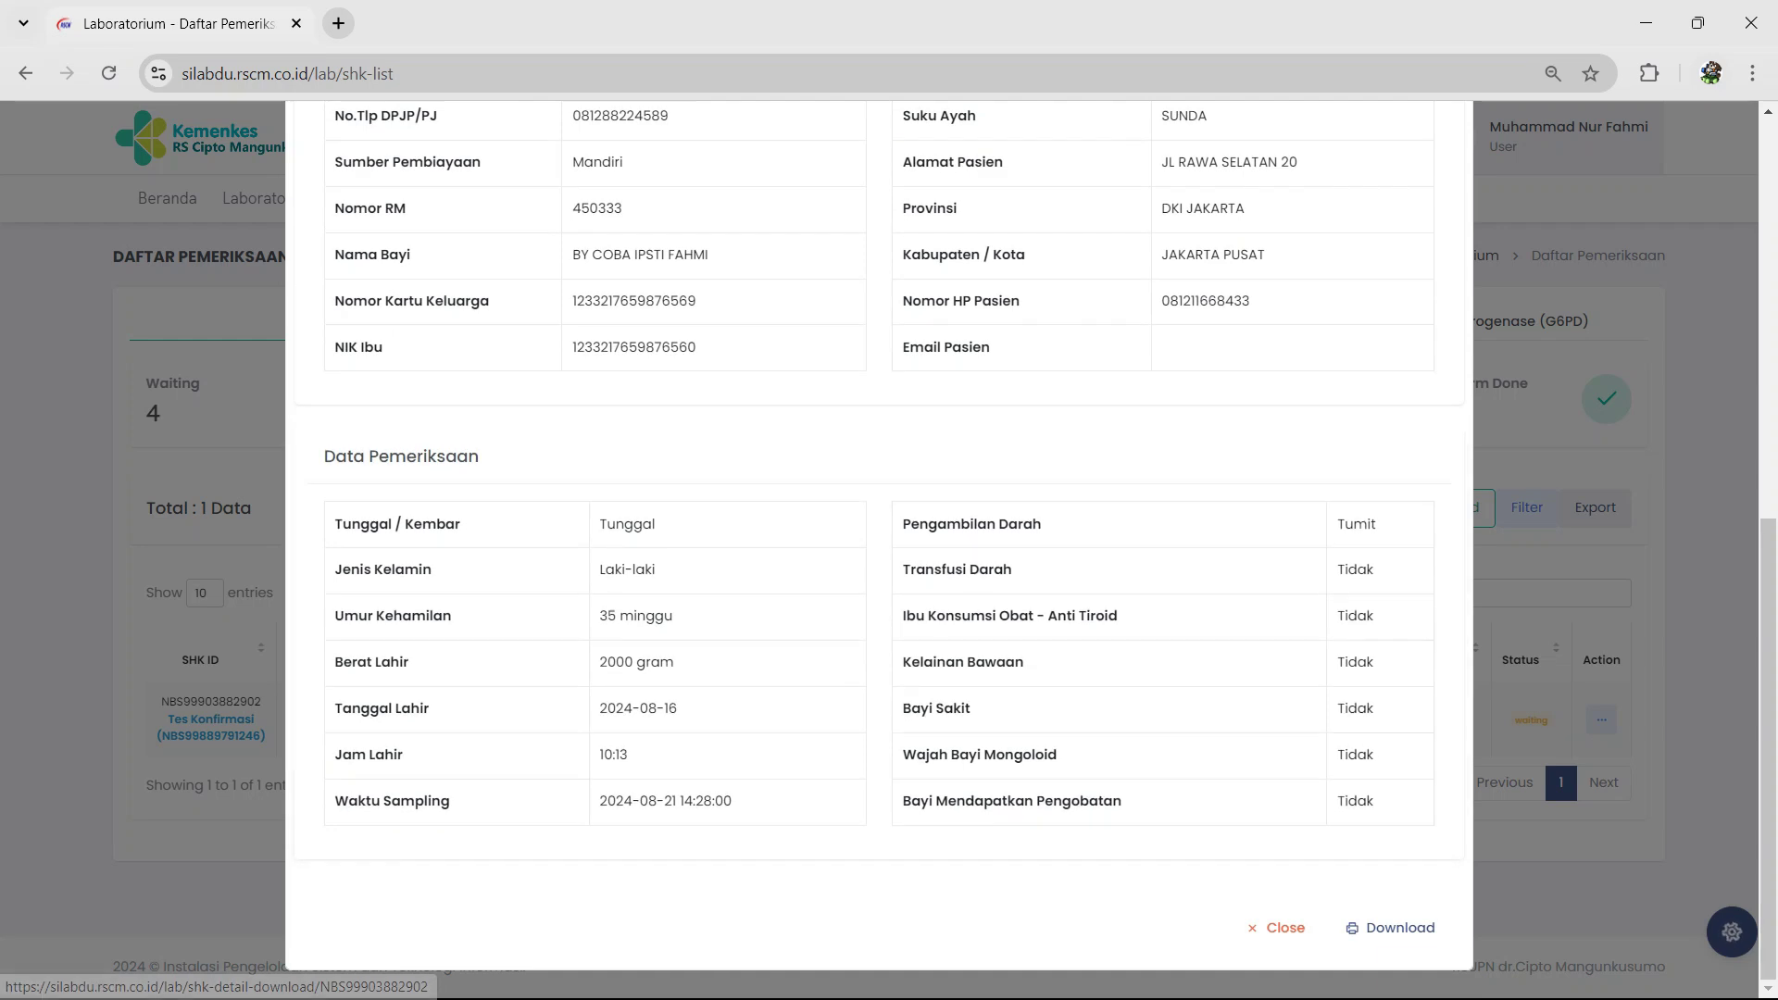
left_click(1391, 928)
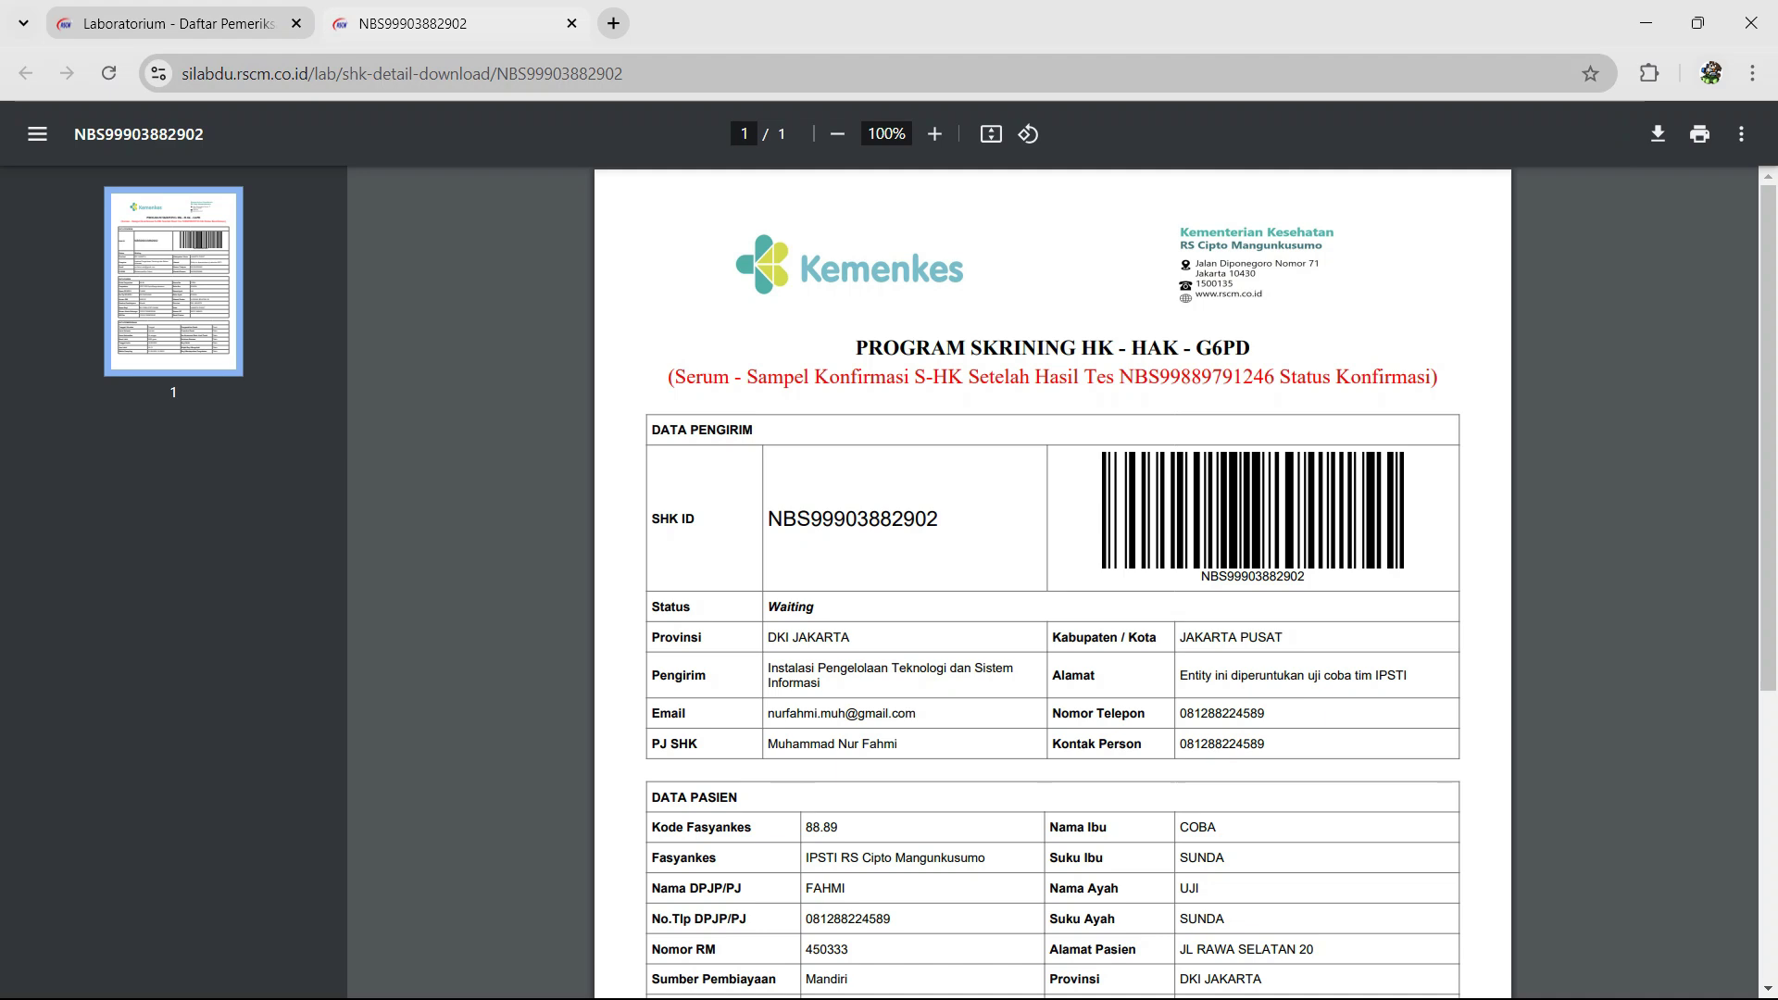
left_click(572, 23)
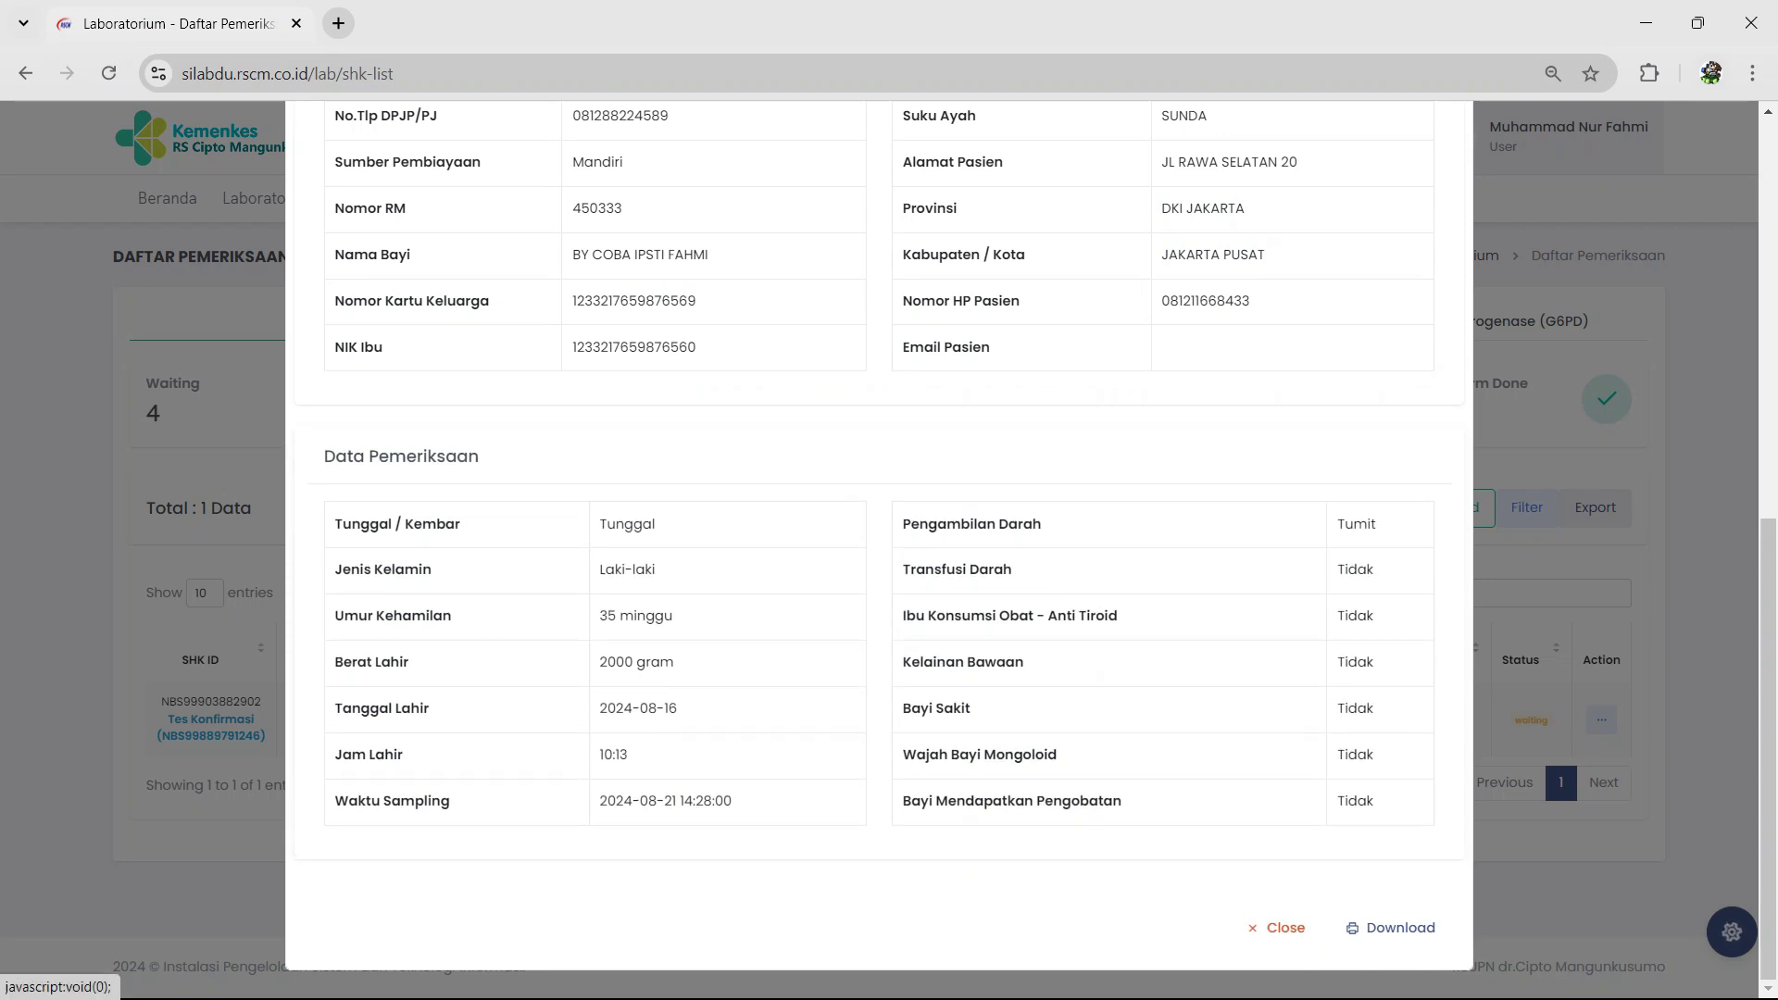
left_click(1277, 927)
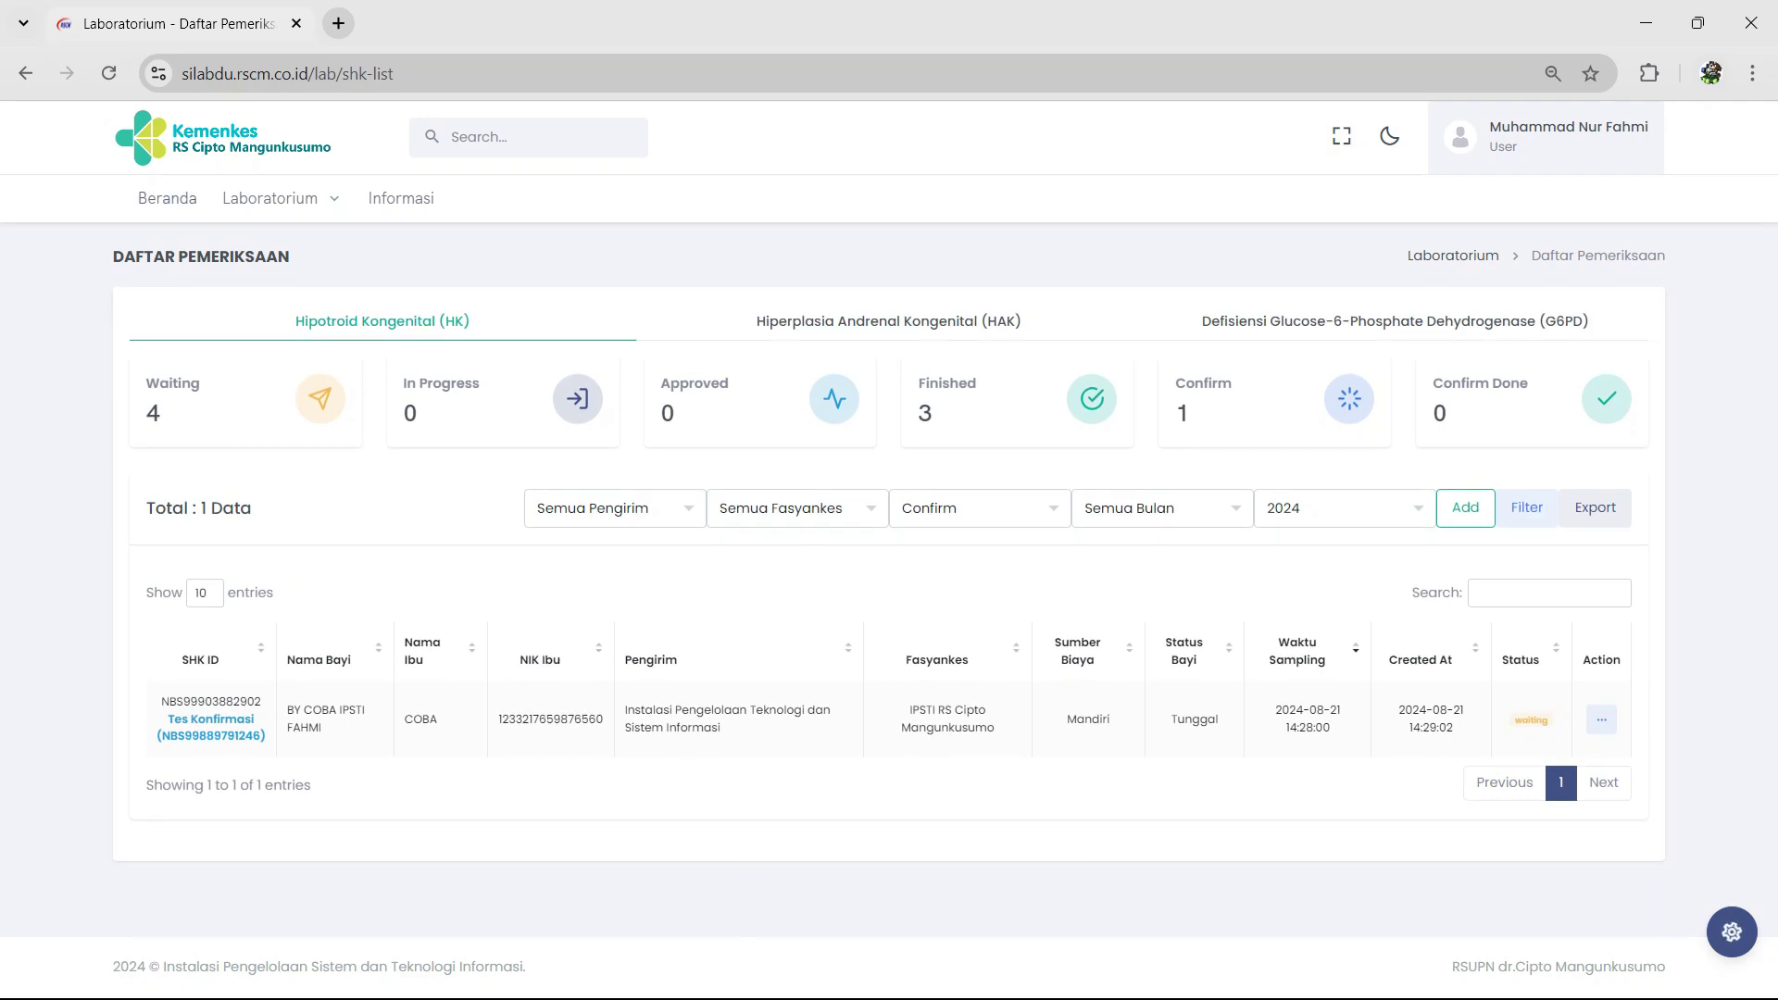
Step: Start a Sampel Baru for the rejected row on the HK Hasil Pemeriksaan page
mouse_move(280, 198)
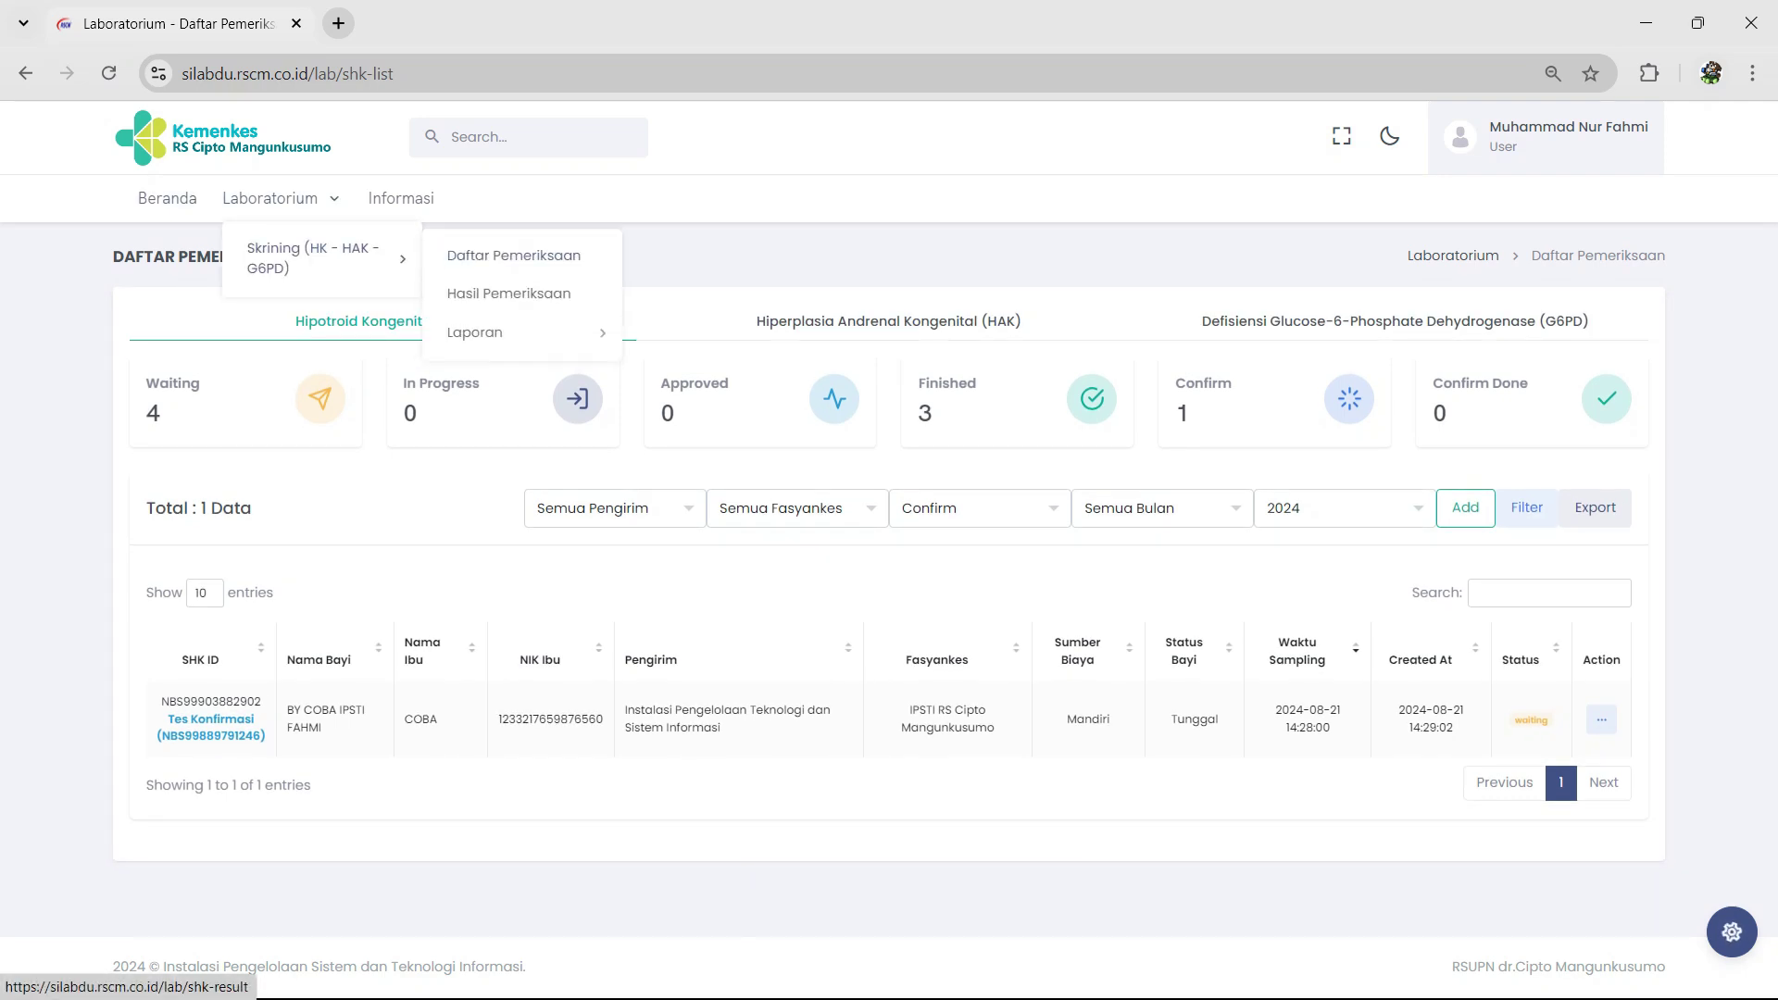
left_click(508, 295)
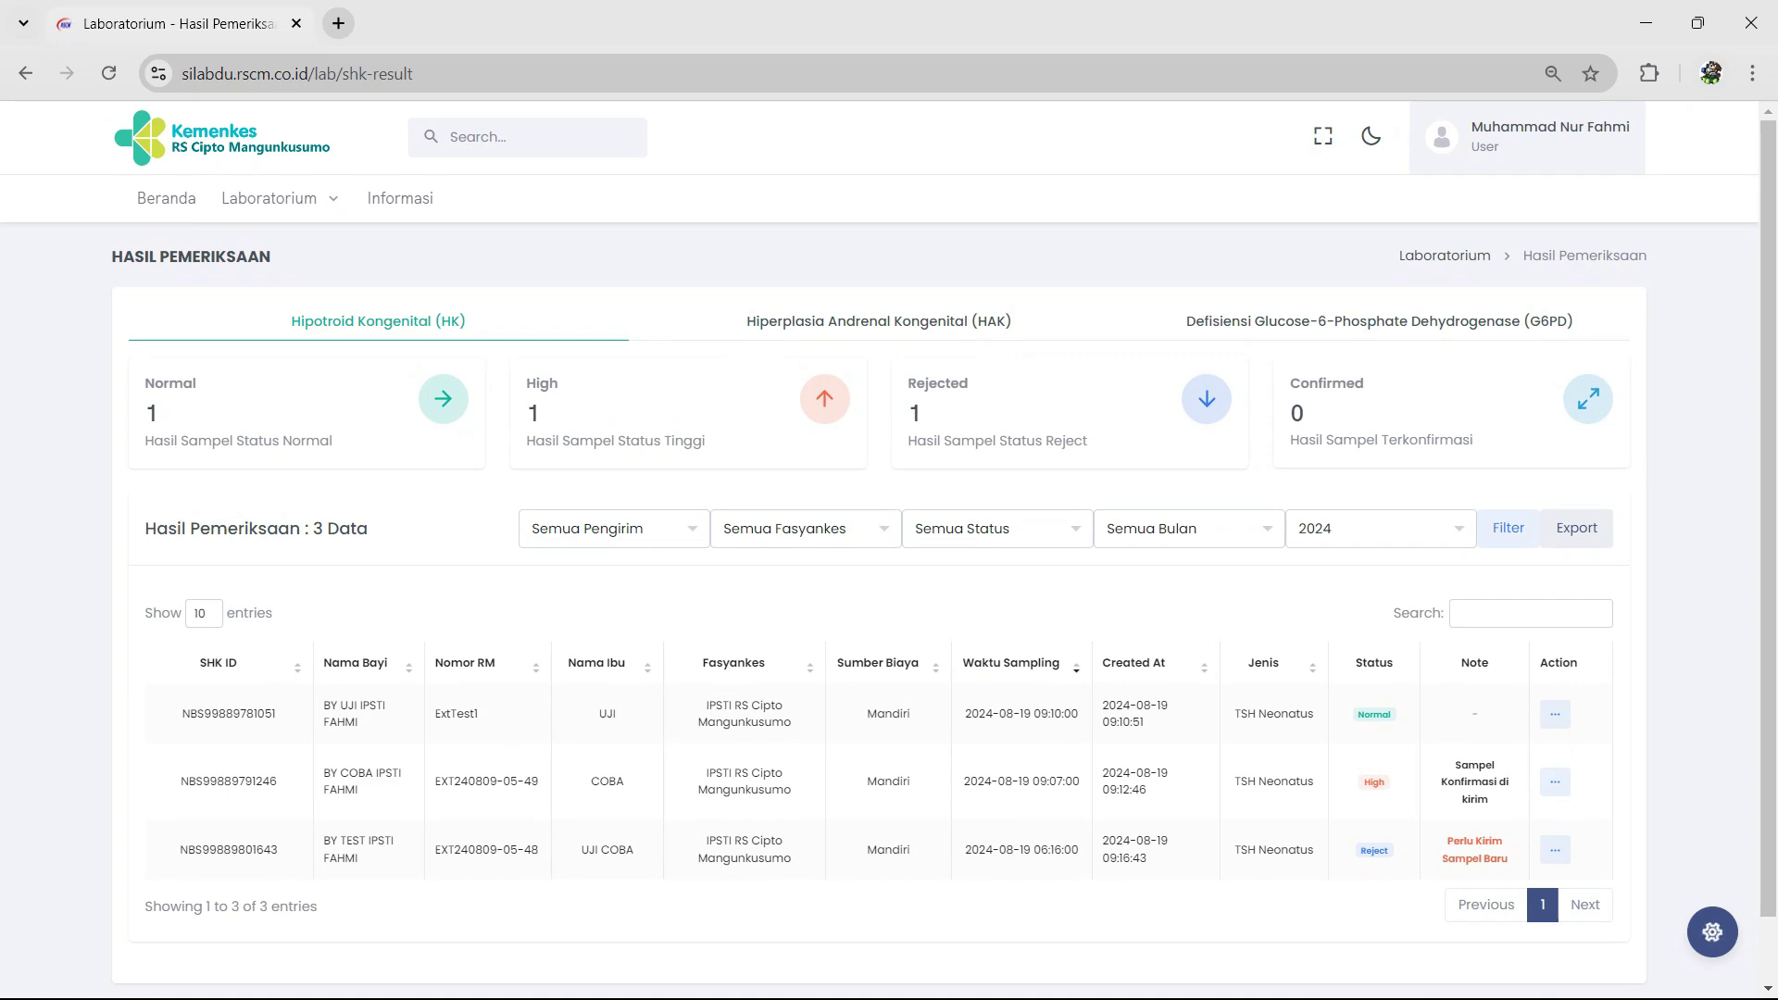
scroll(1555, 843, "down", 1)
left_click(1555, 839)
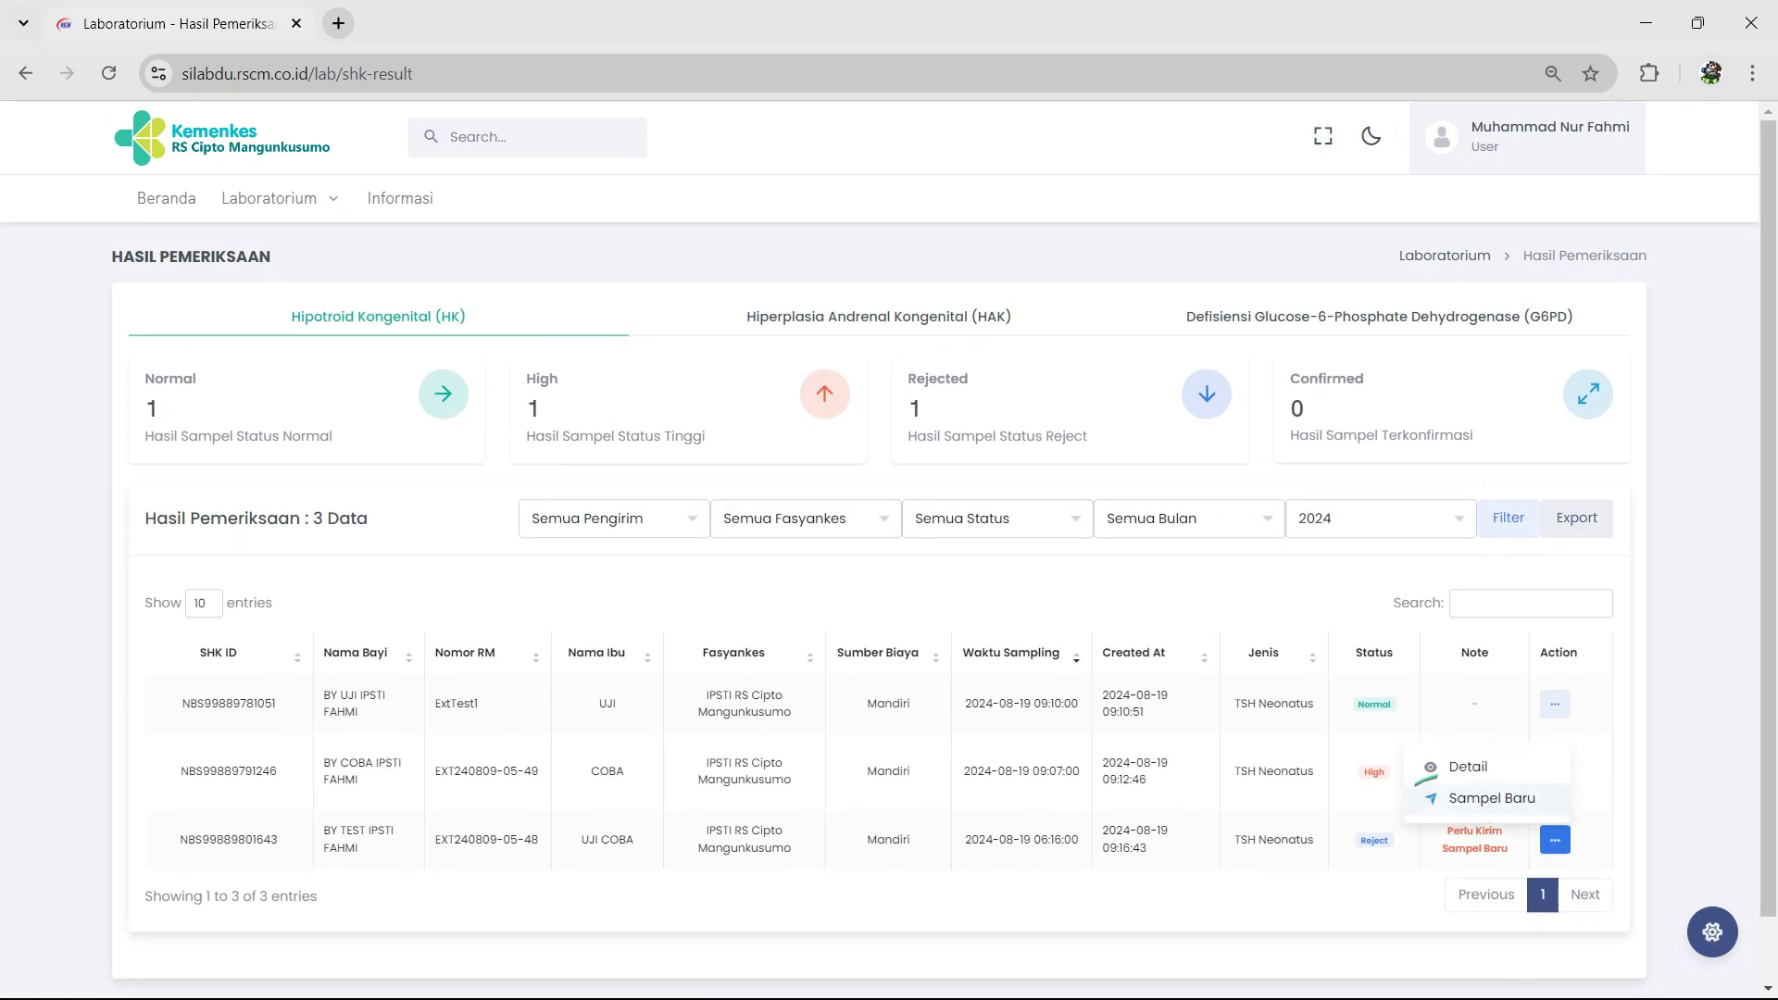
left_click(1491, 798)
Step: Set the new sample's sampling time to 21/08/2024 14:30 and save it
scroll(879, 555, "down", 4)
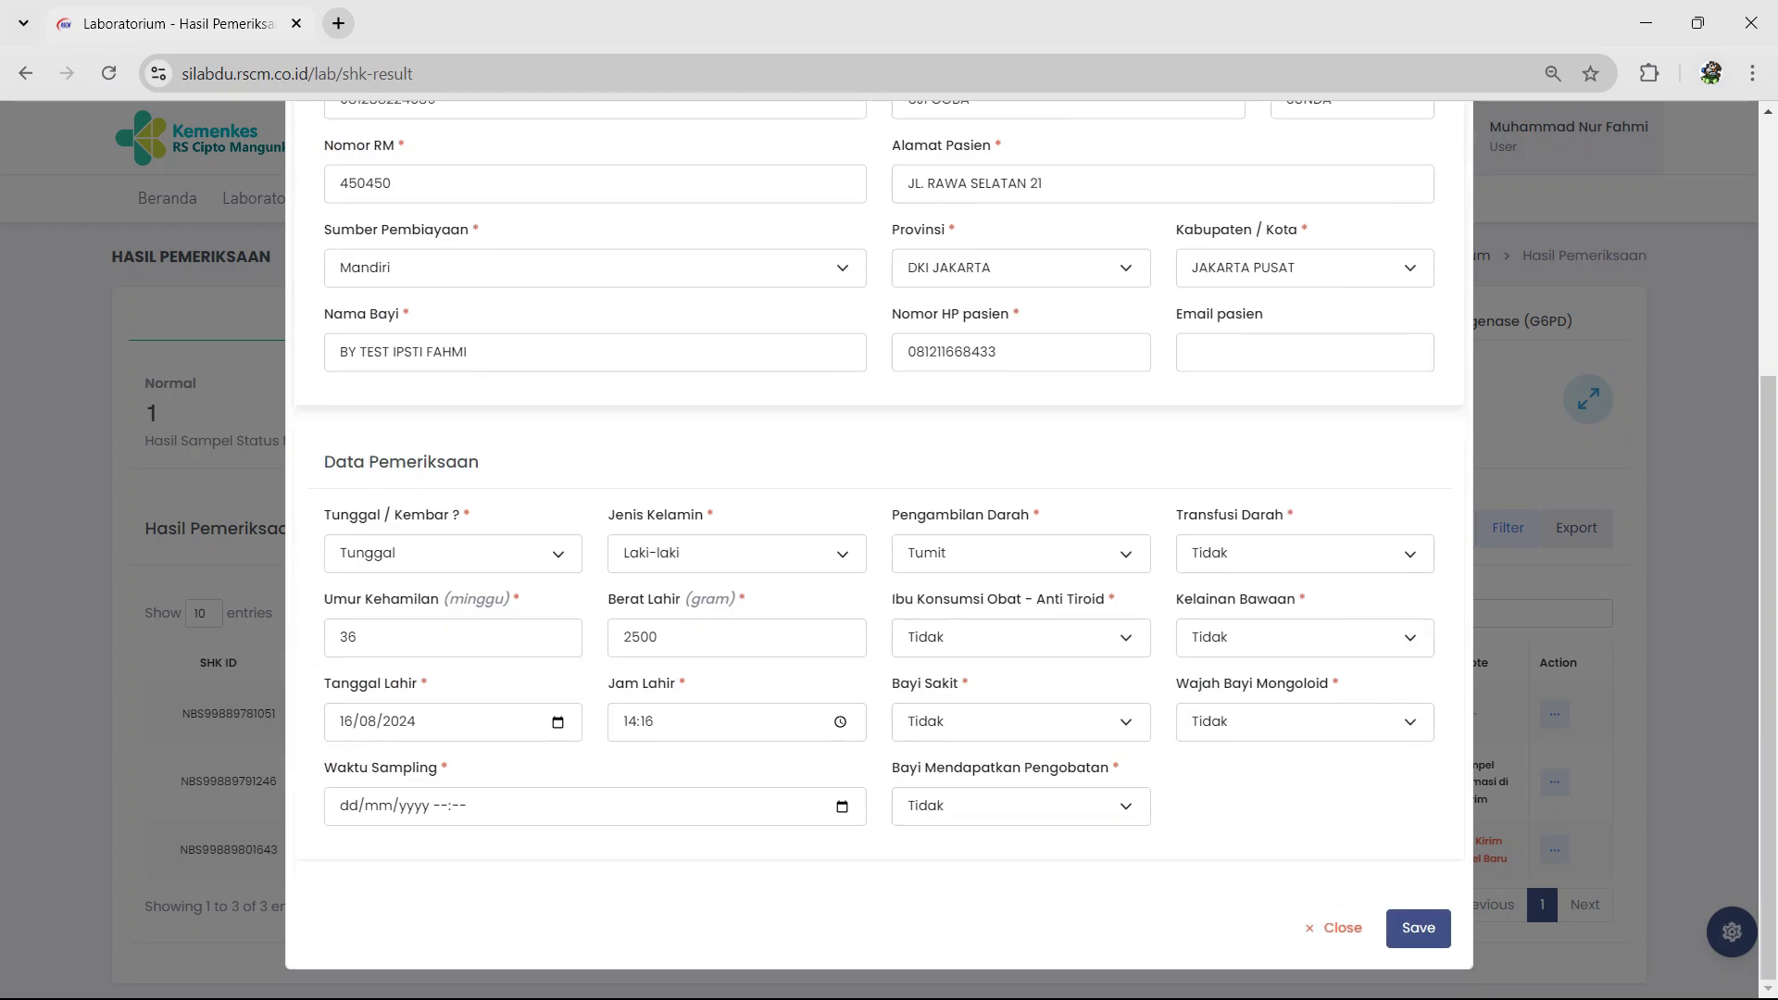
left_click(842, 806)
left_click(511, 758)
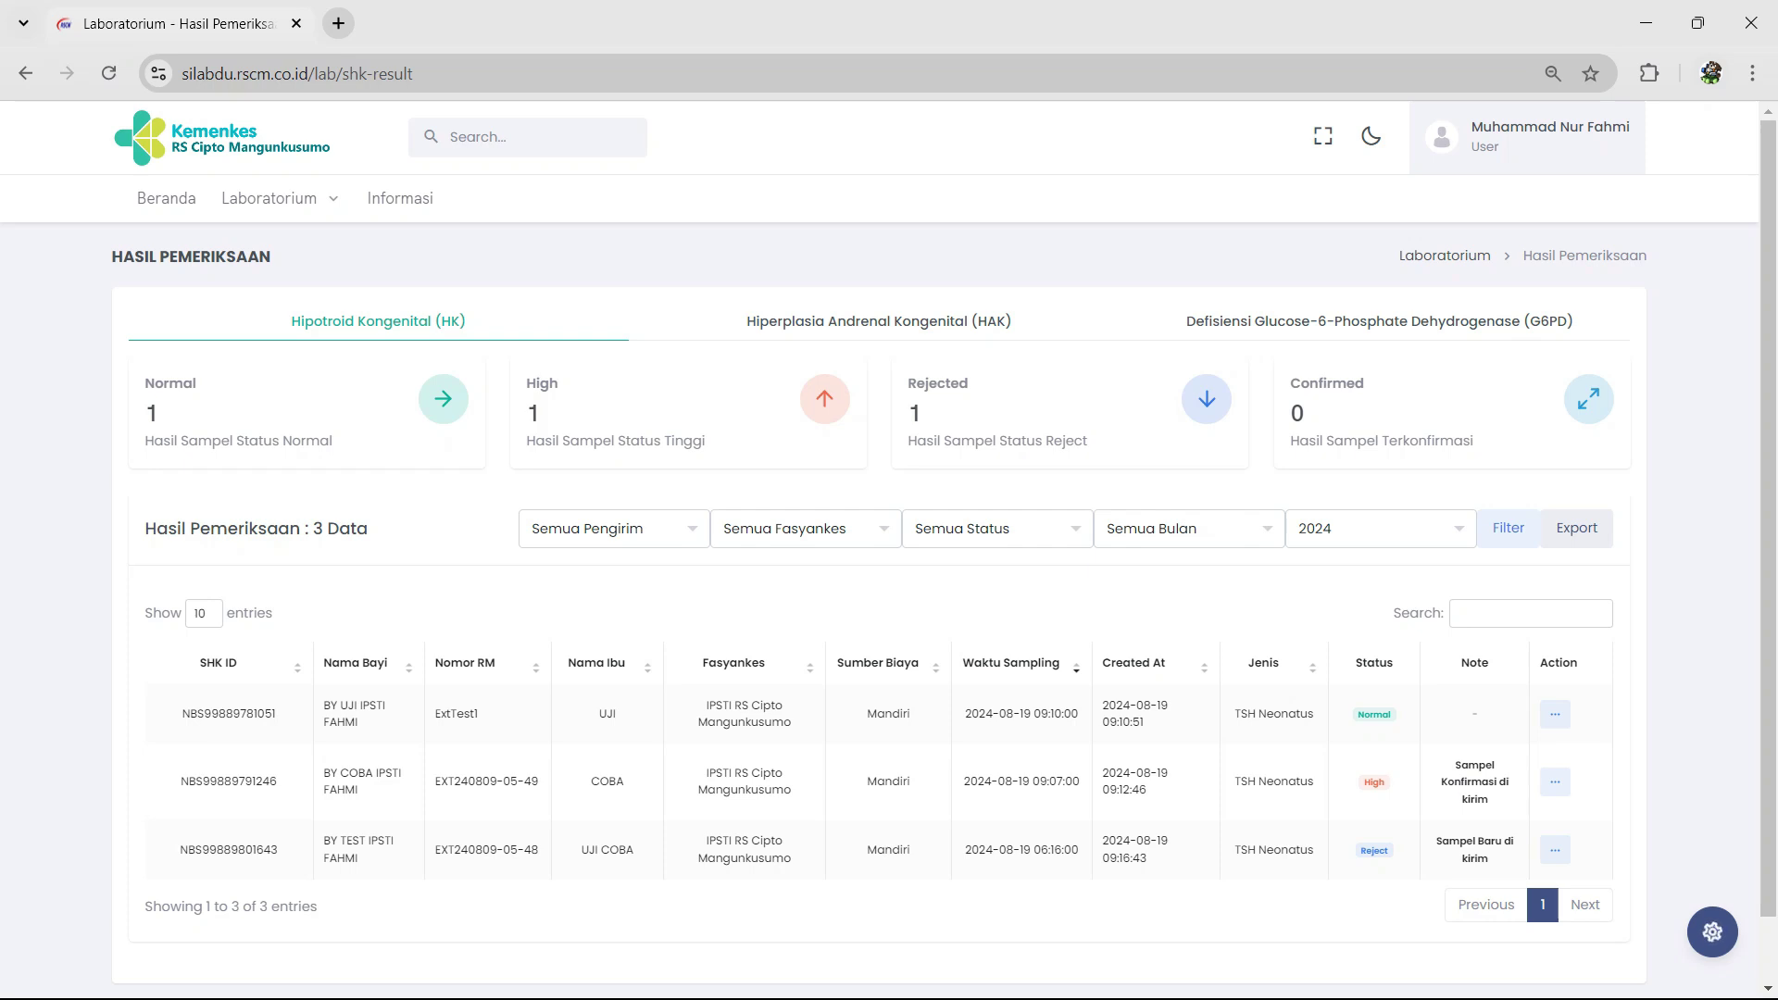
left_click(268, 198)
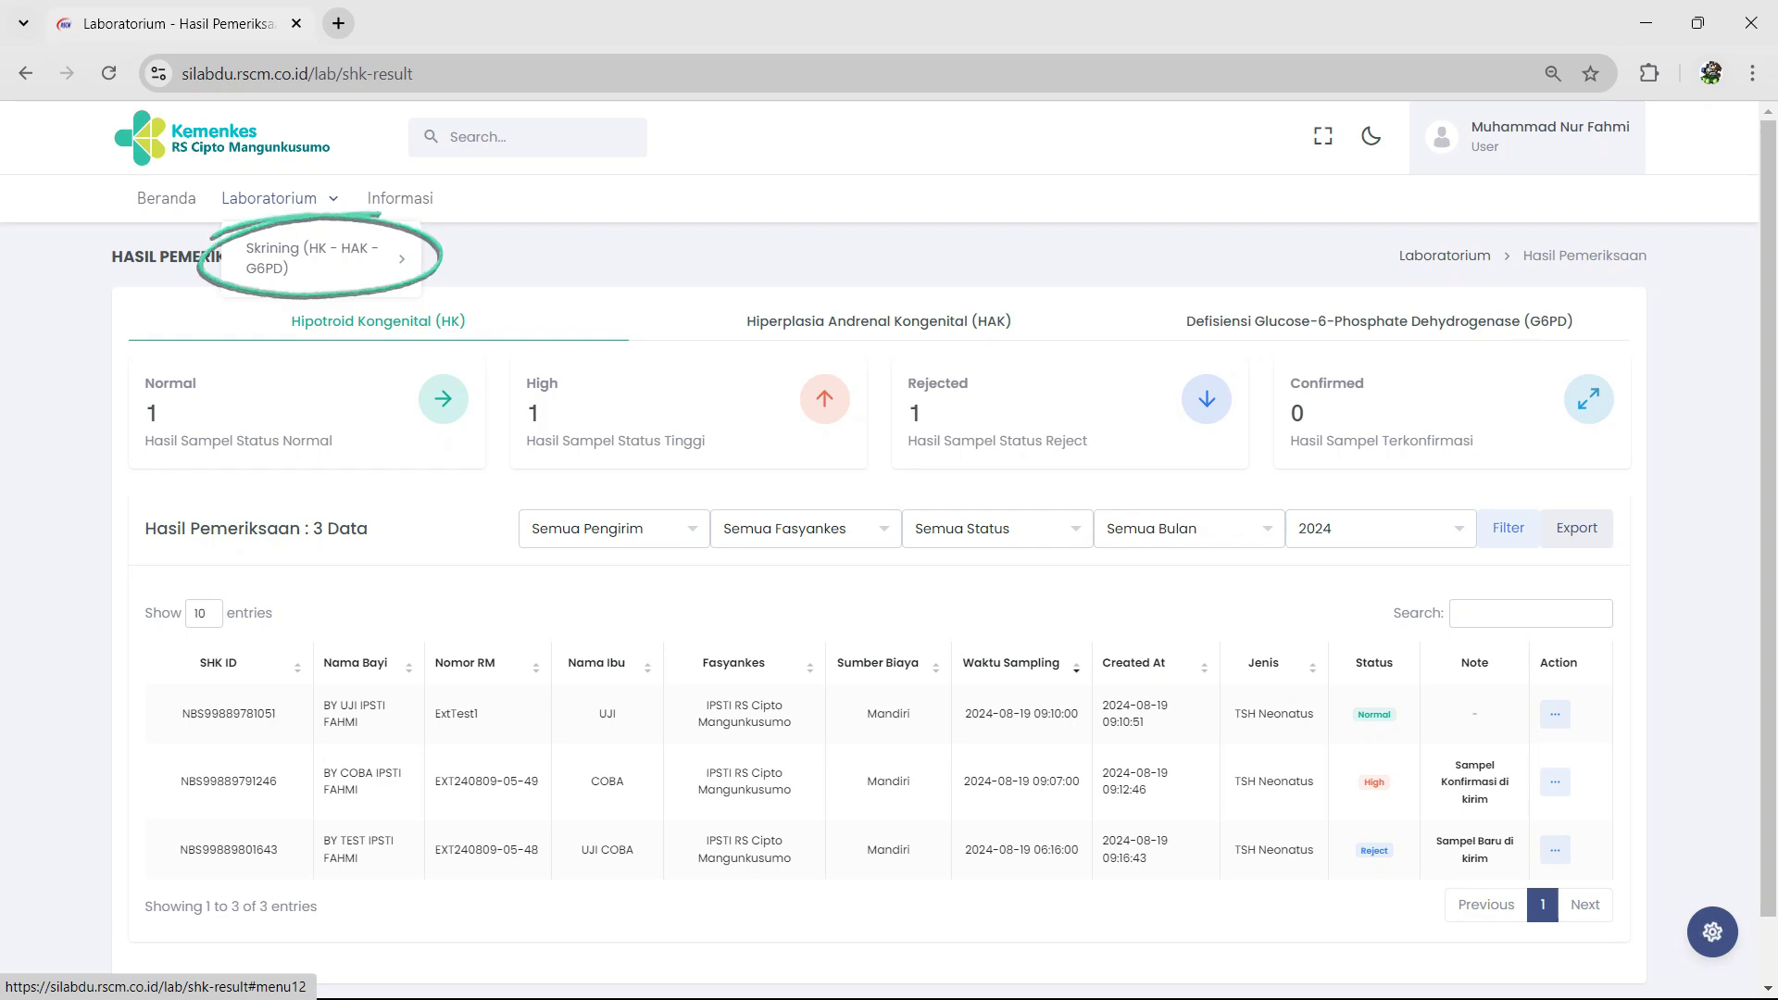
Step: Download the newest HK sample's Waiting-status detail PDF from the Daftar Pemeriksaan list
mouse_move(315, 259)
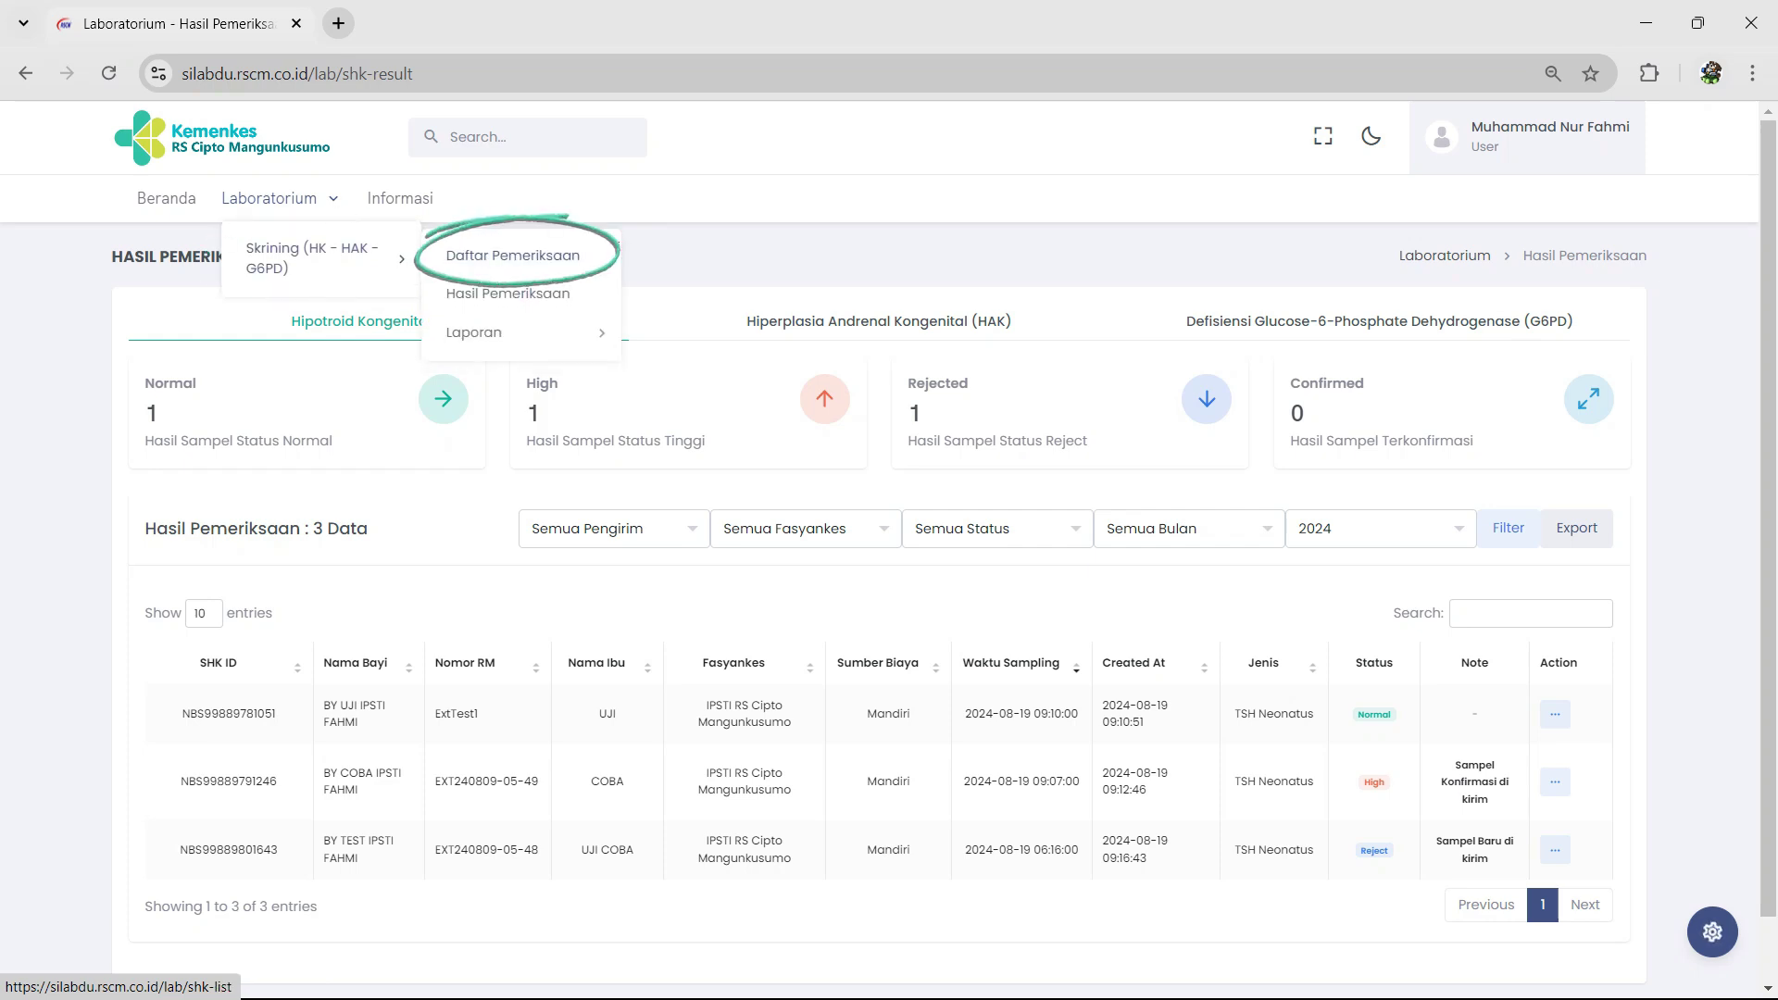
left_click(512, 255)
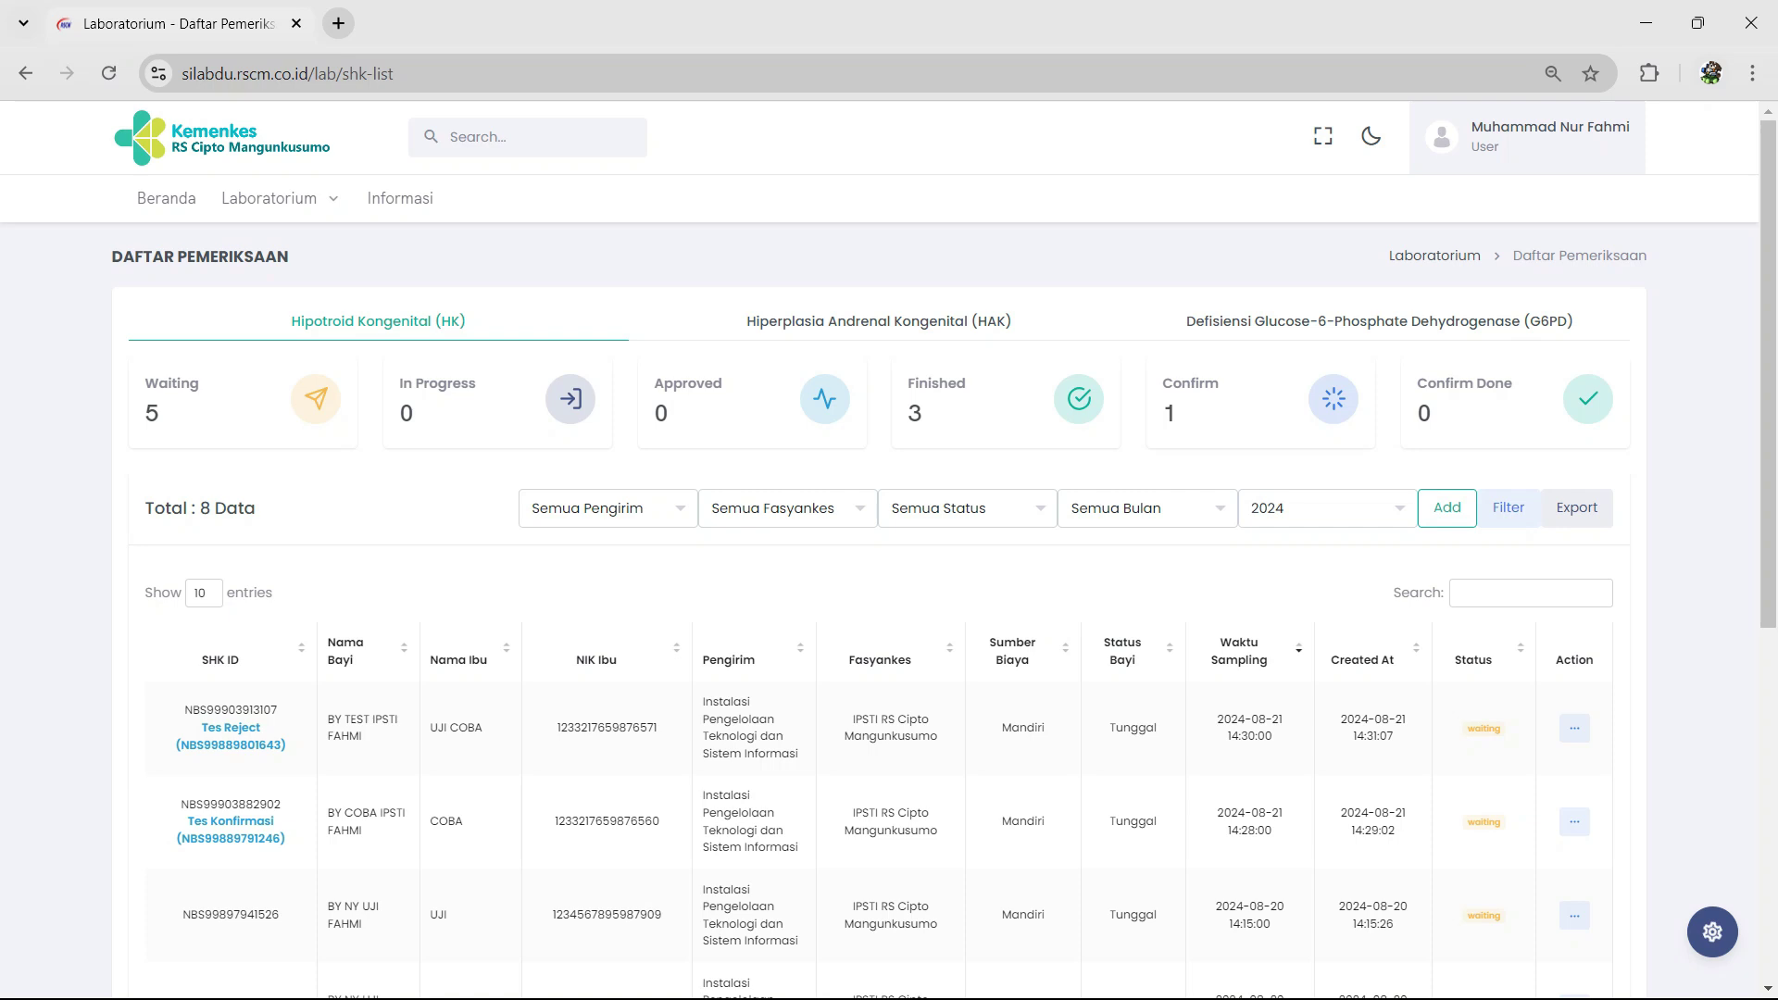
scroll(880, 722, "down", 1)
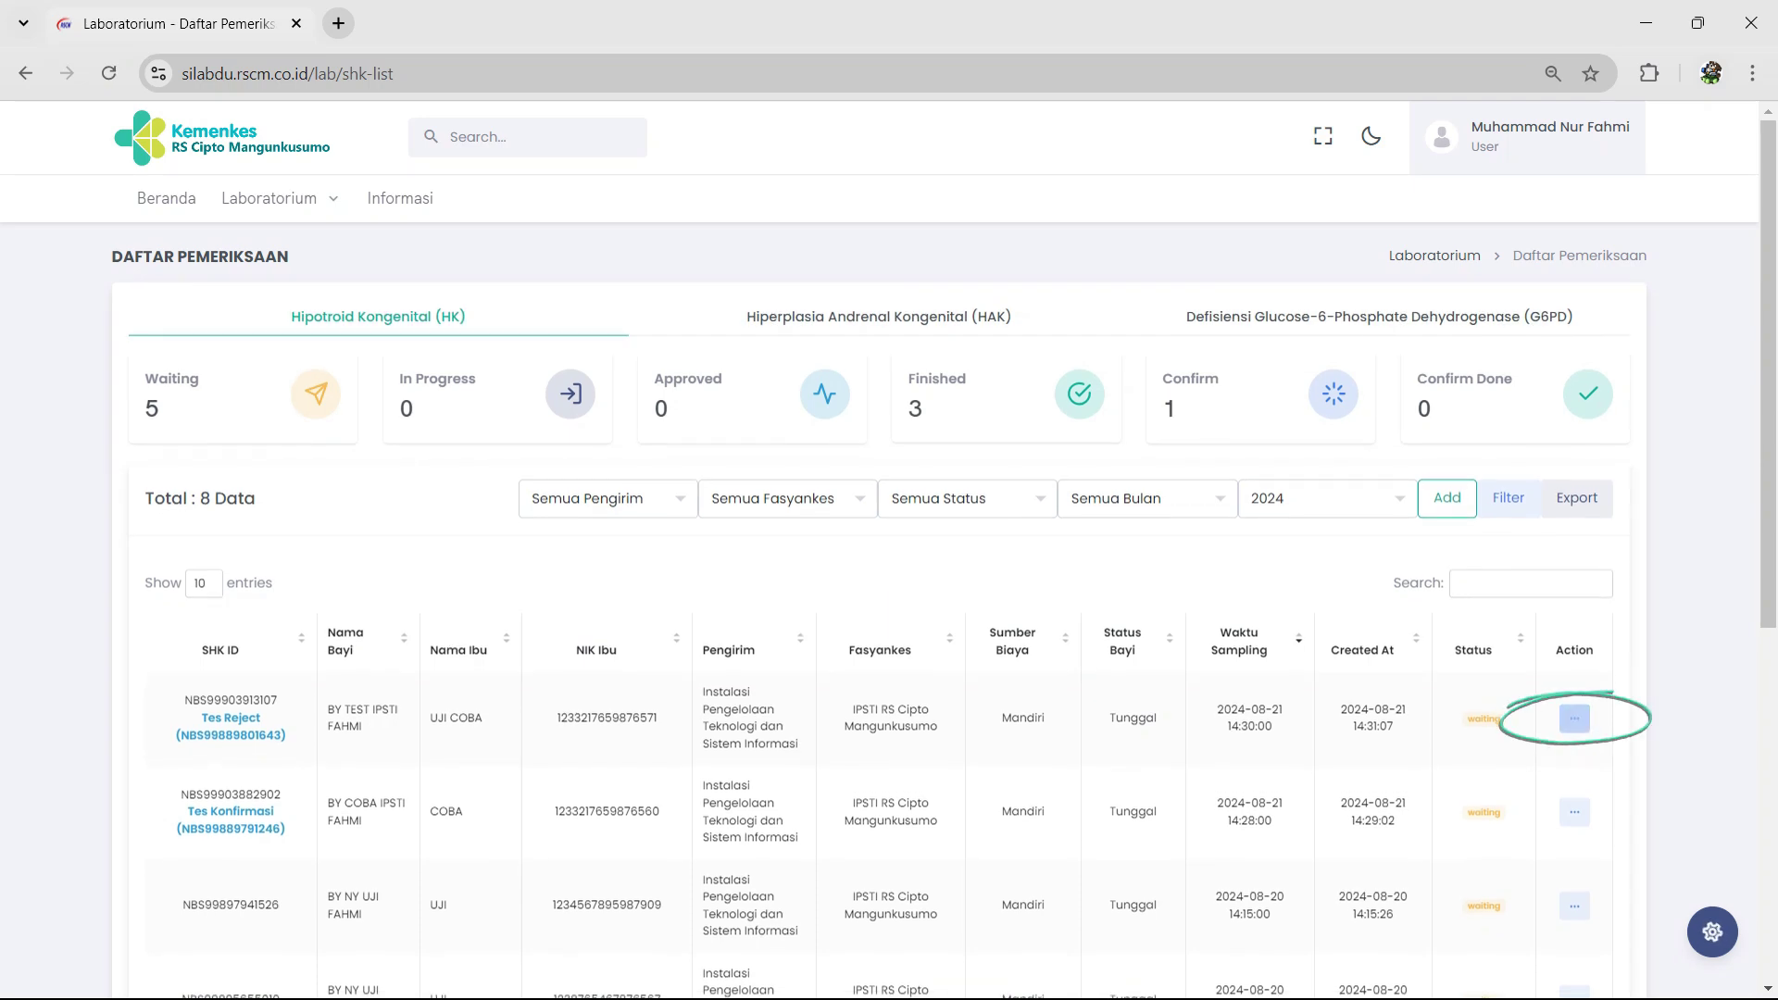
left_click(1574, 718)
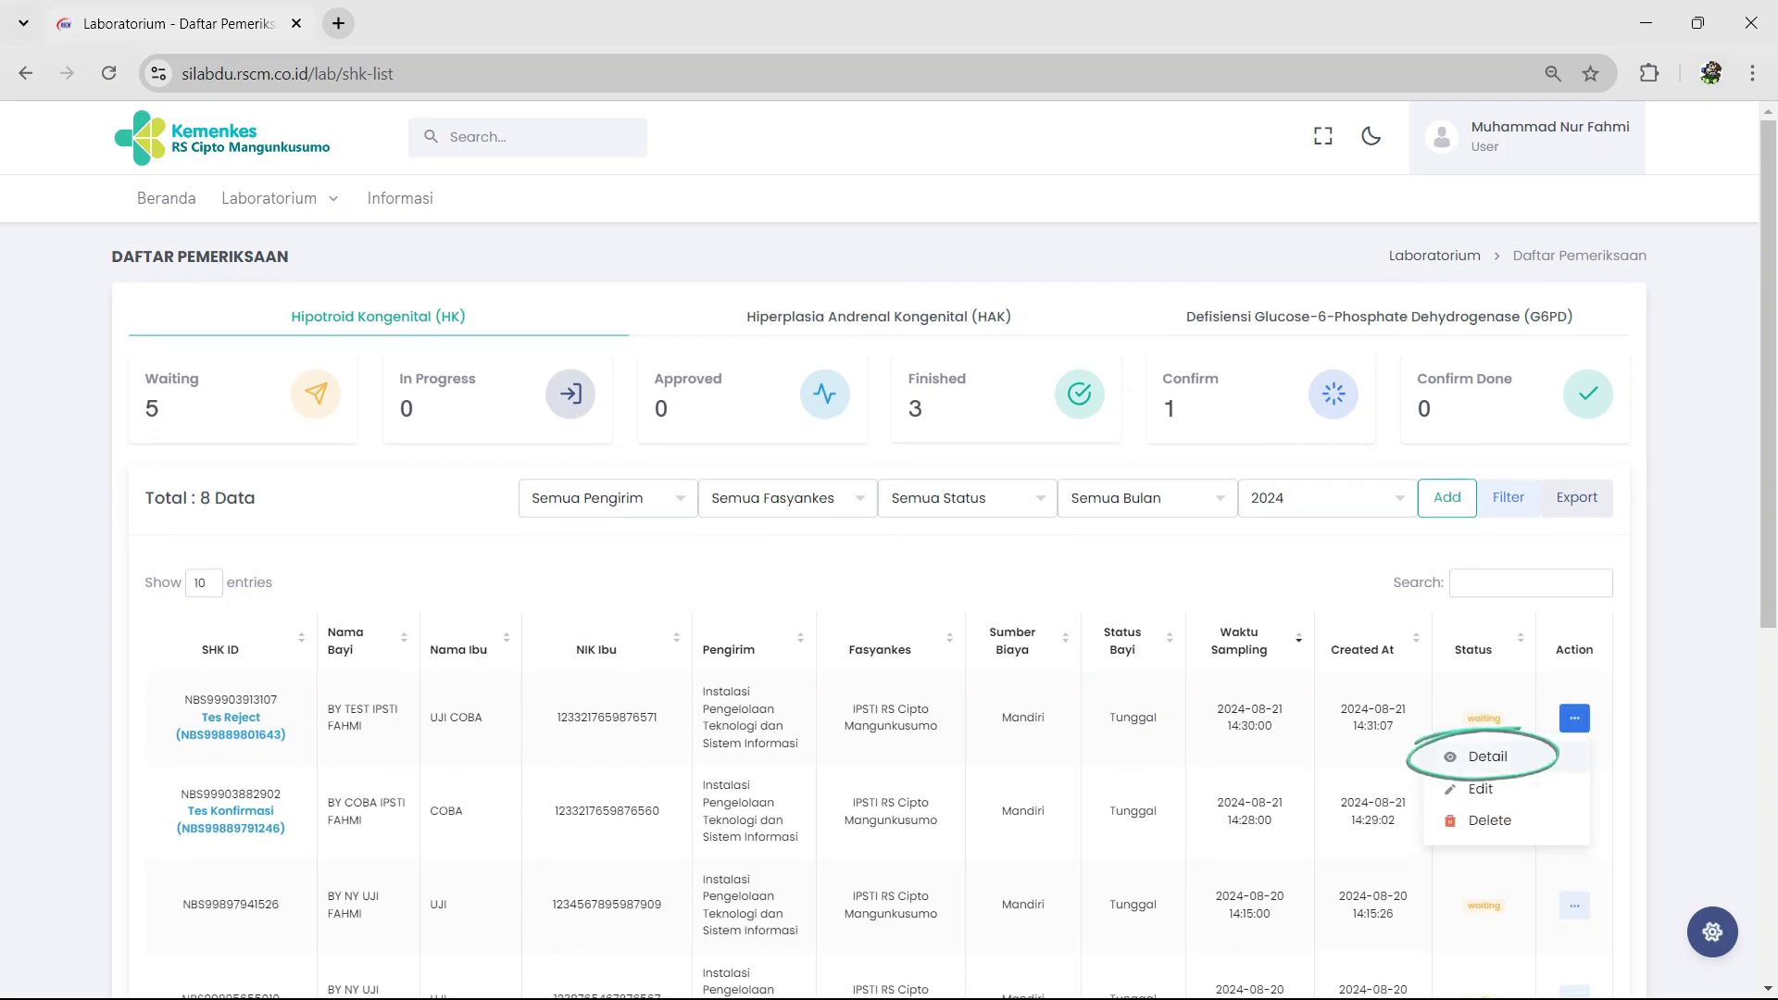
left_click(1488, 757)
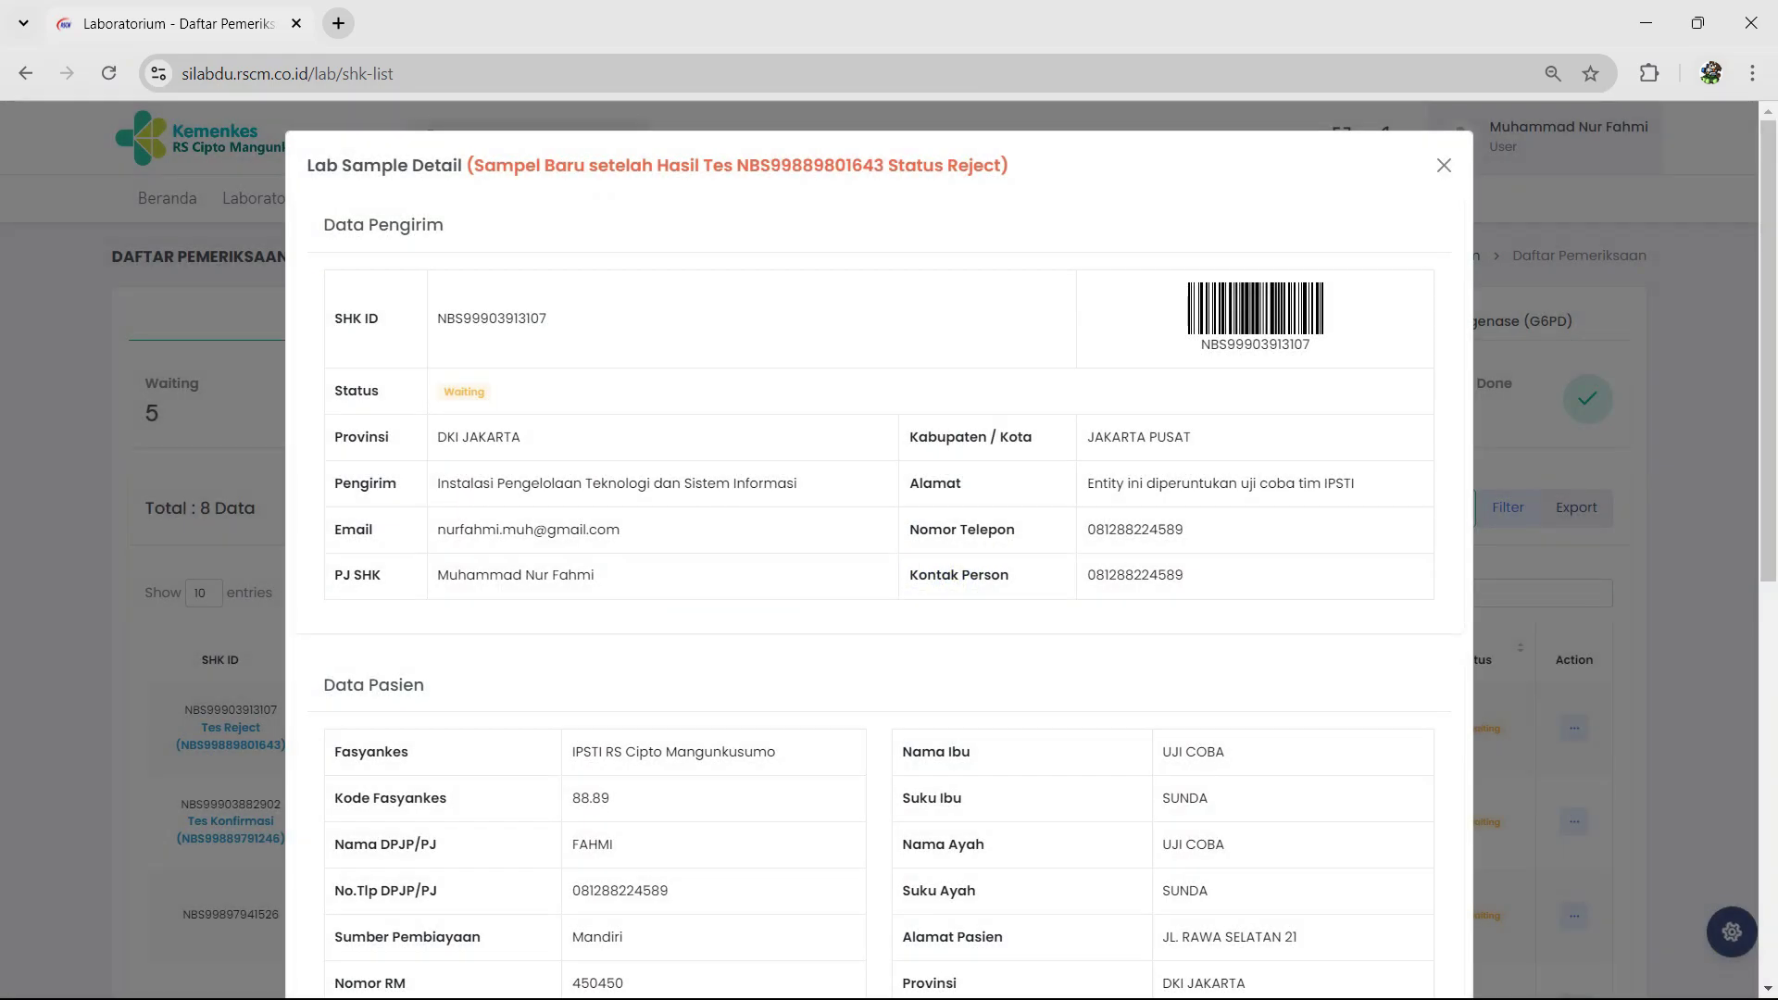
scroll(877, 555, "down", 8)
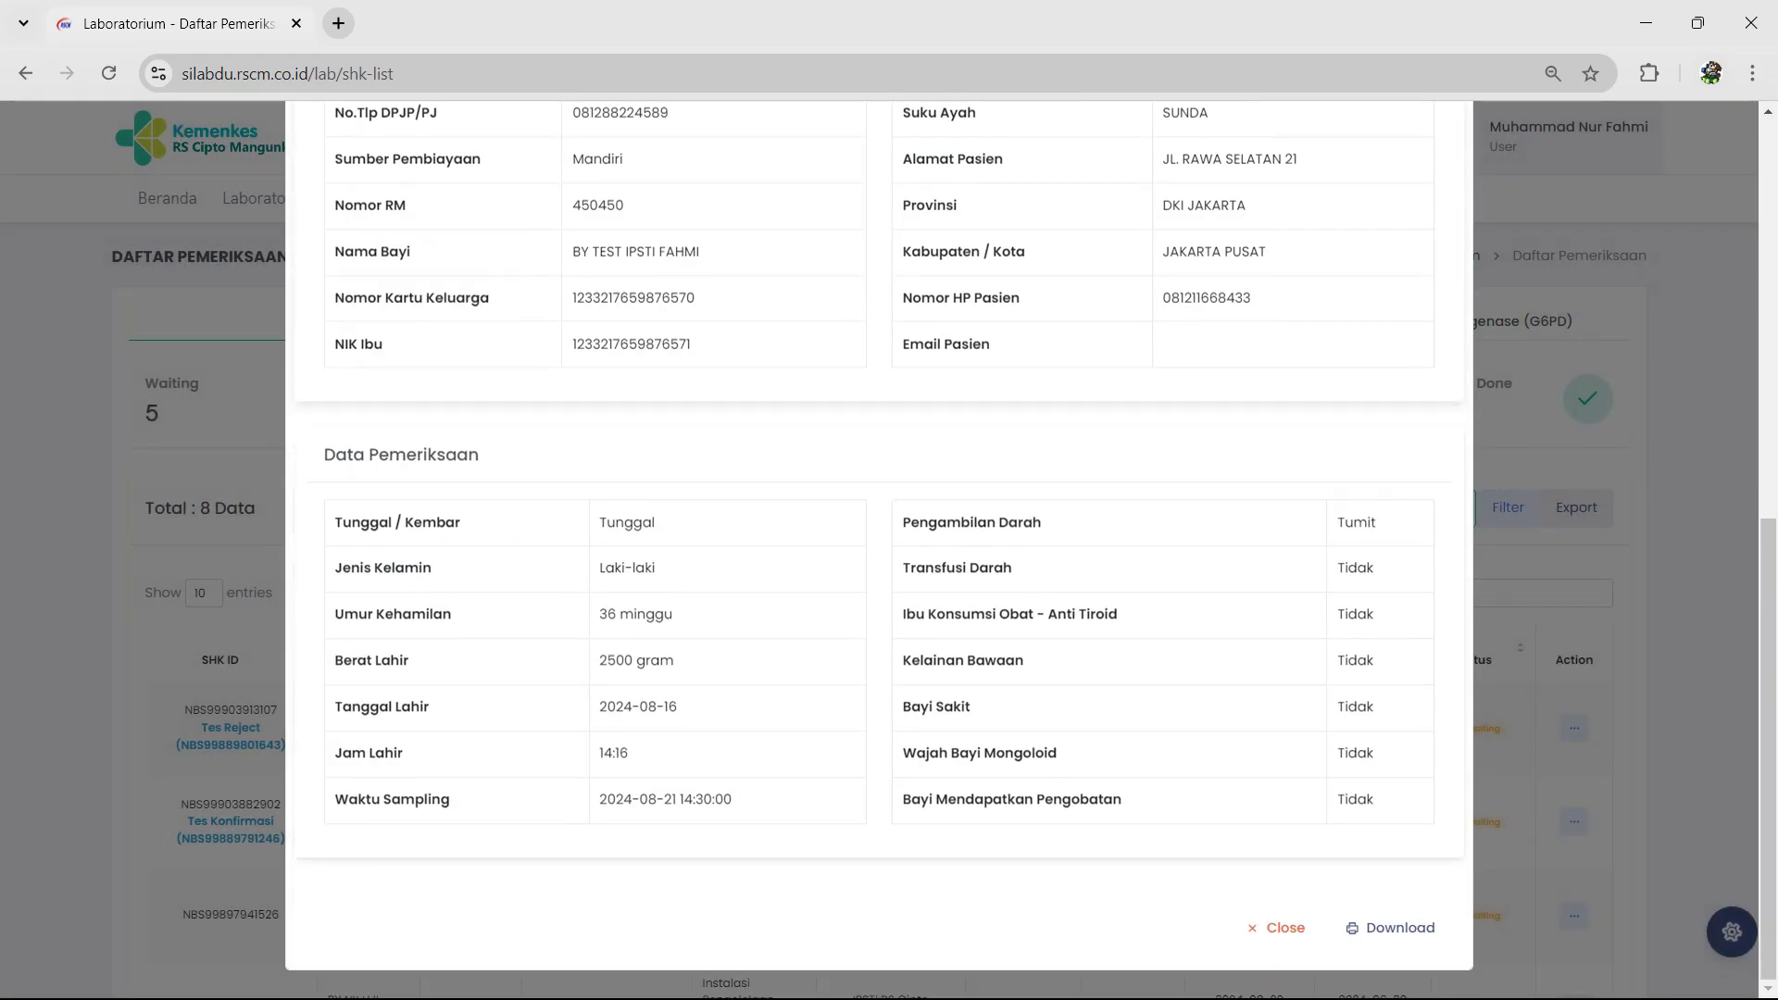
left_click(1391, 927)
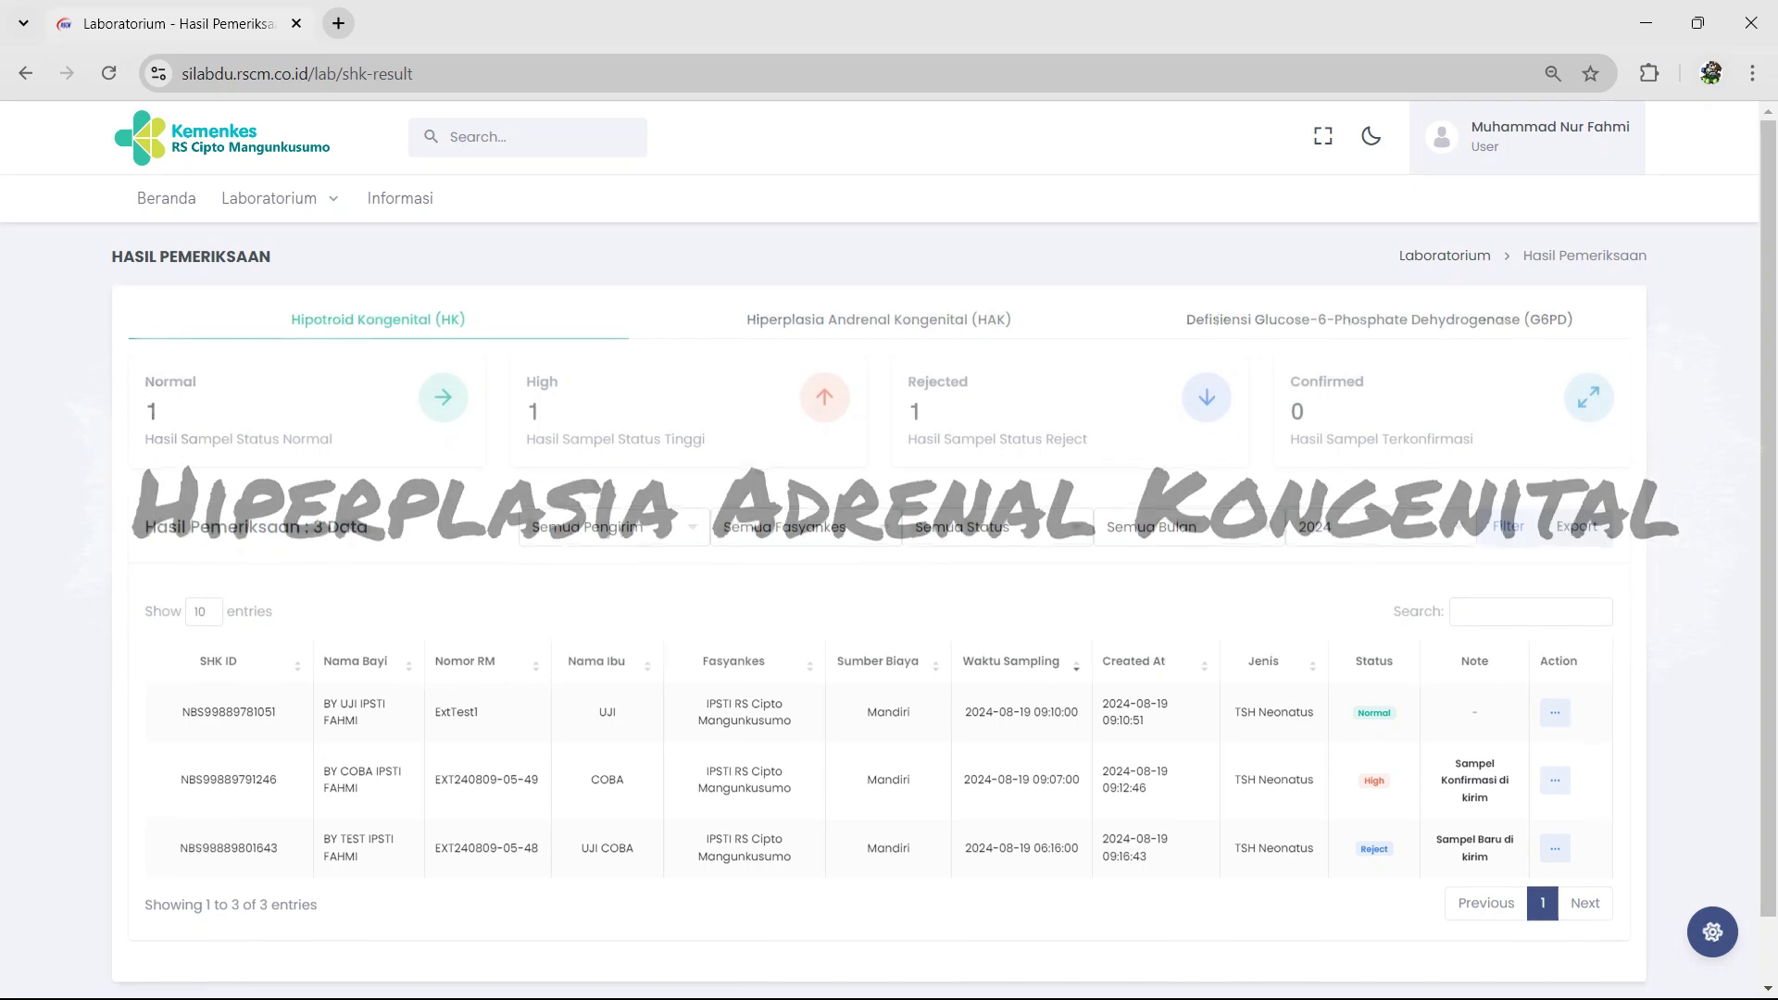
Step: On the HAK tab, review and close the first baby's Screening 17-OHP result details
left_click(879, 316)
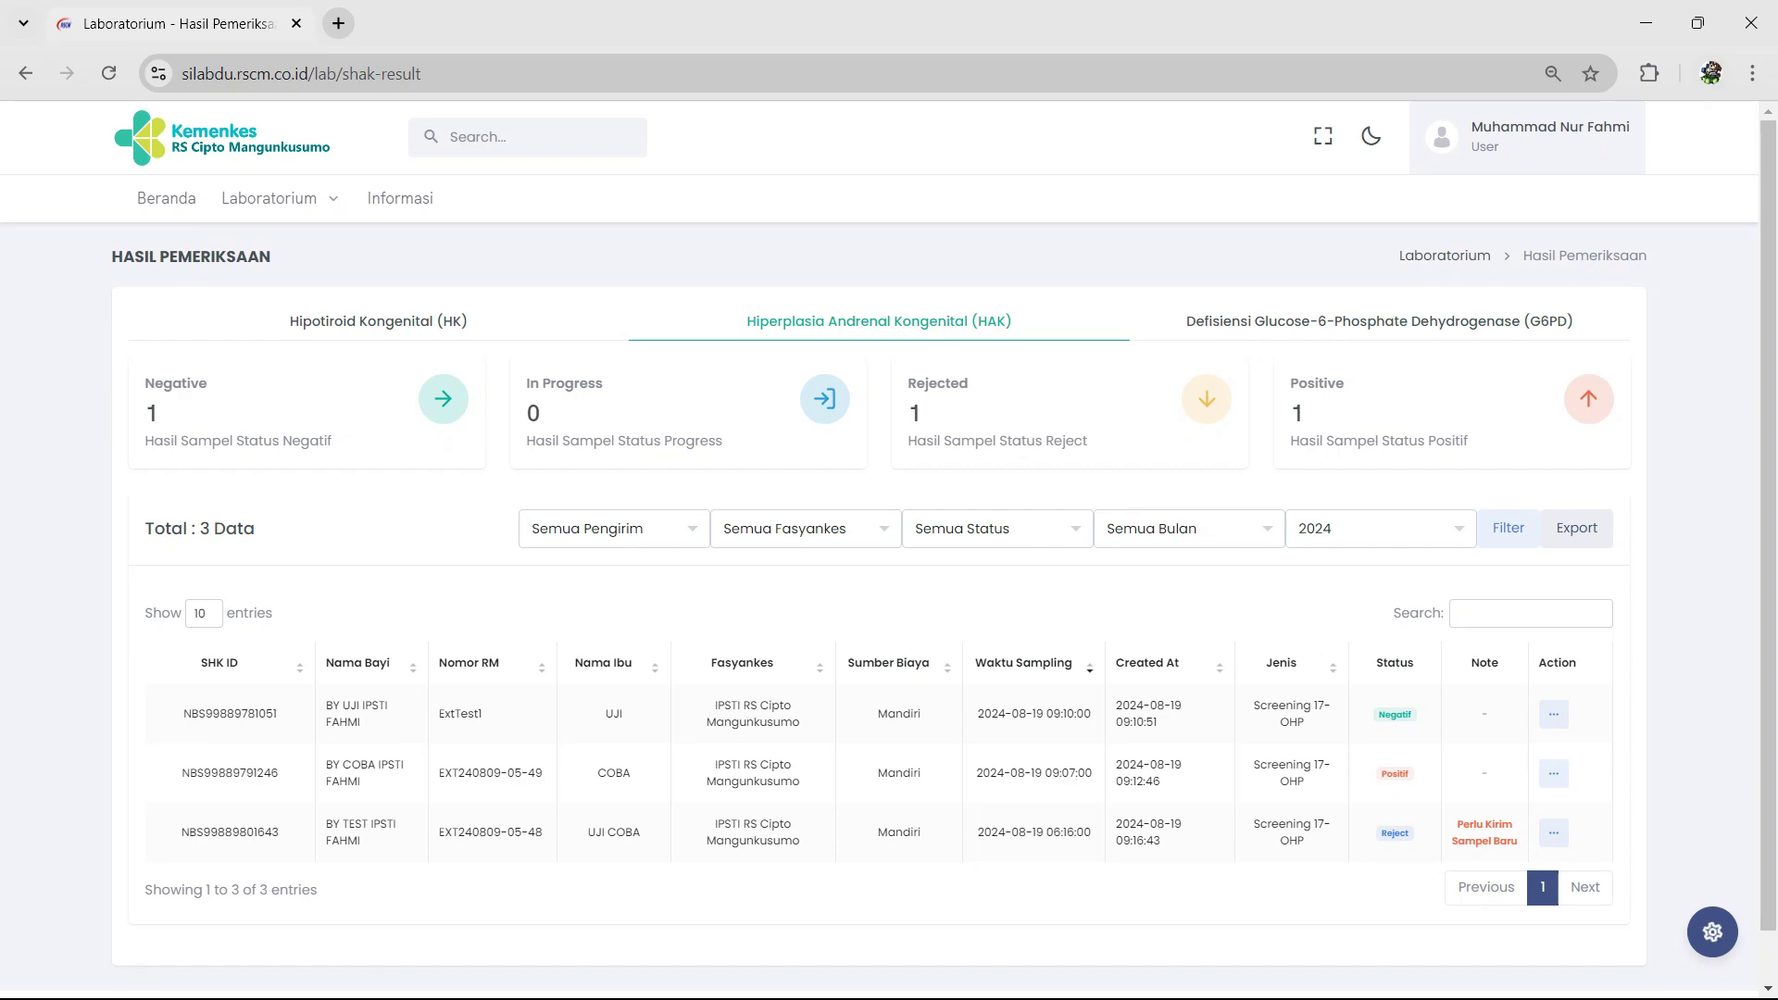
left_click(1554, 714)
left_click(1468, 745)
scroll(879, 555, "down", 7)
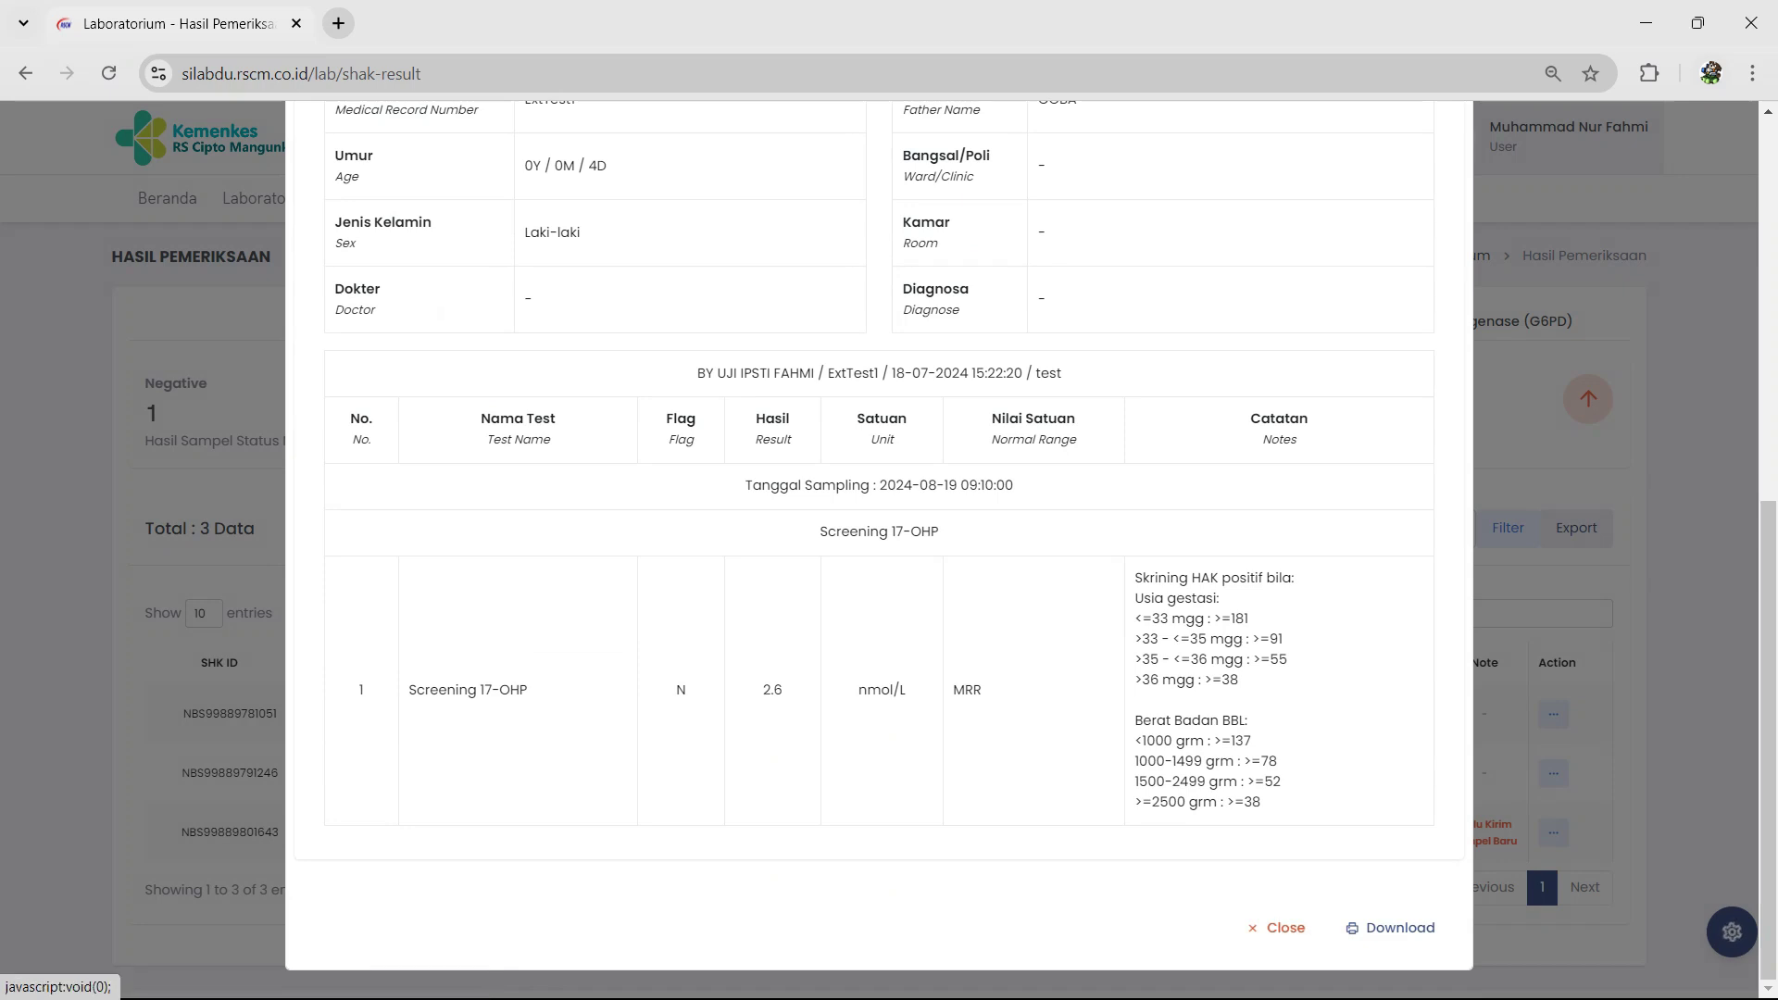
left_click(1278, 928)
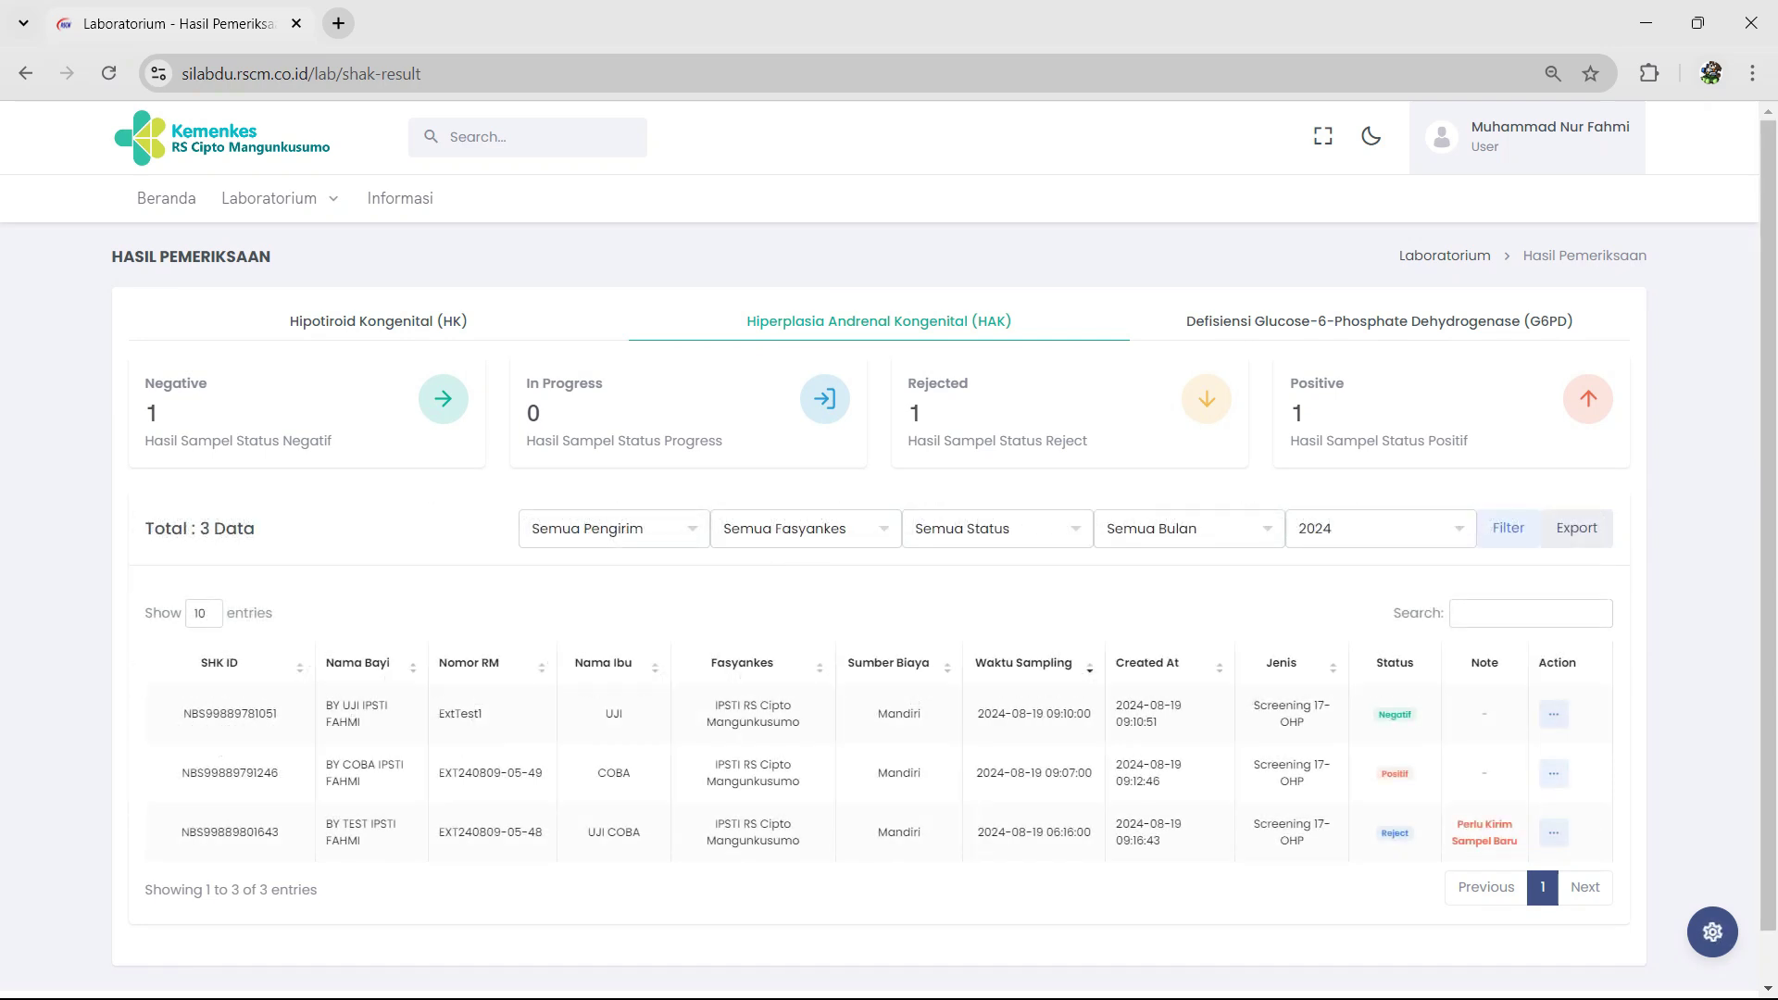
Step: Switch to the Defisiensi Glucose-6-Phosphate Dehydrogenase (G6PD) results tab
left_click(1379, 317)
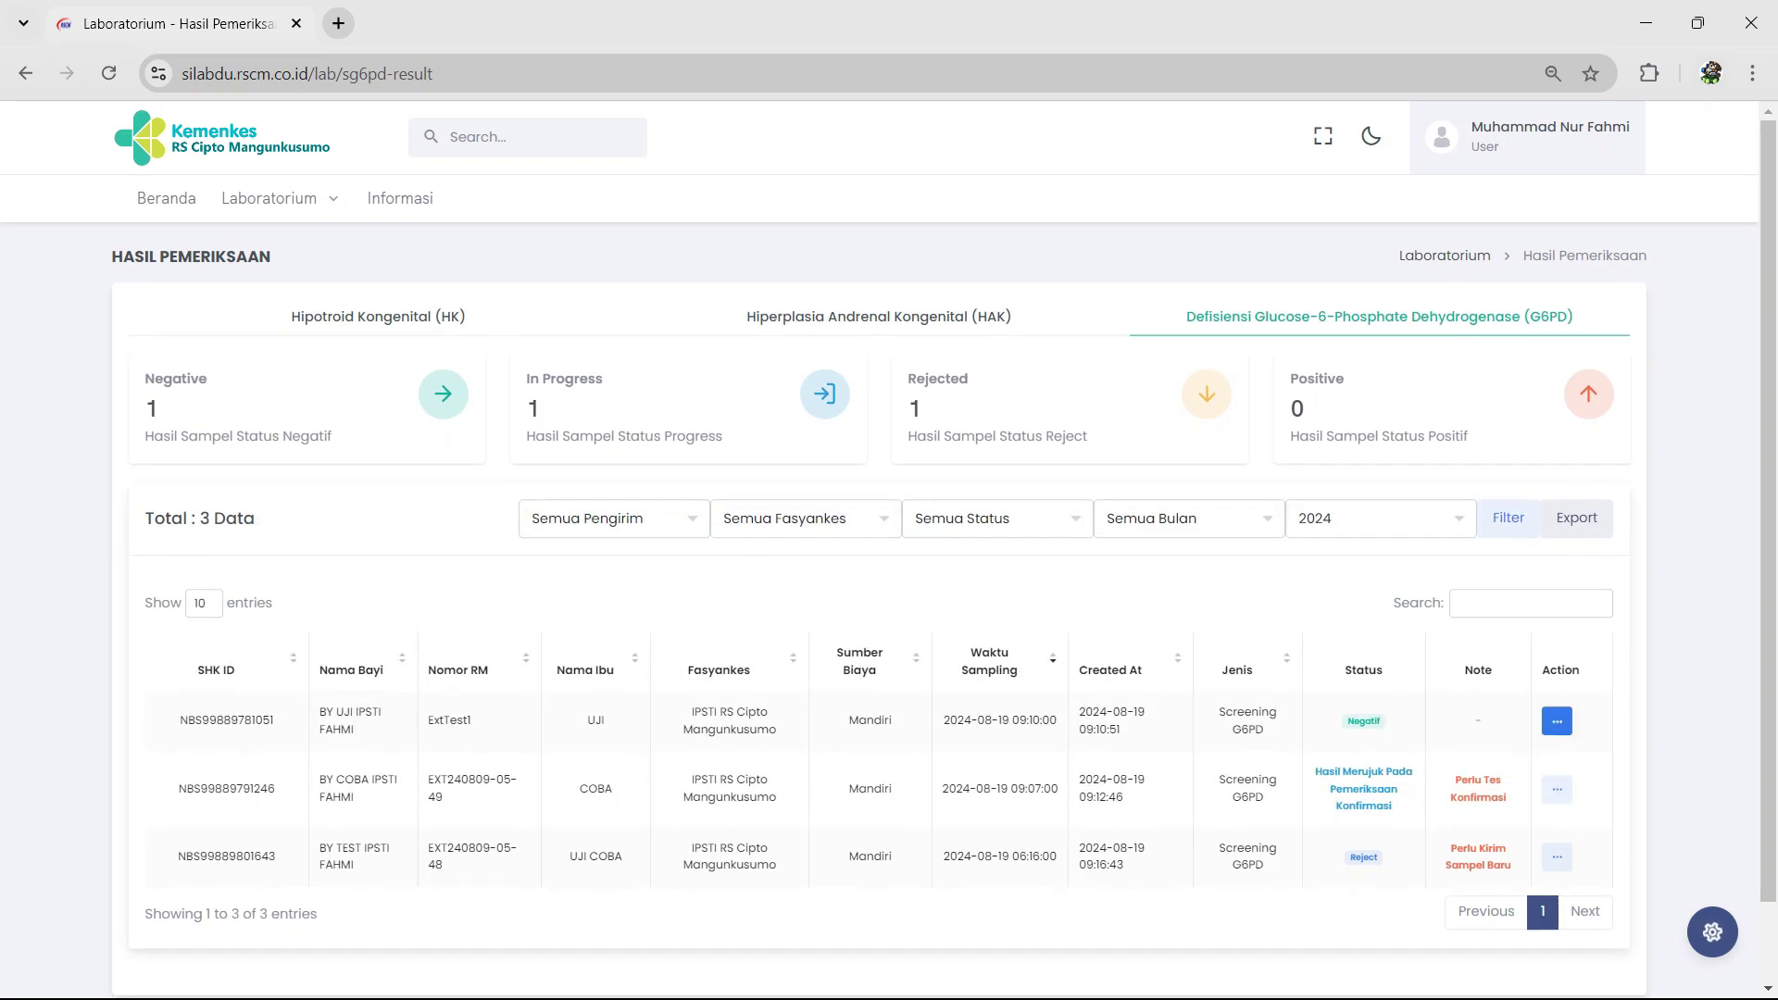
left_click(1556, 720)
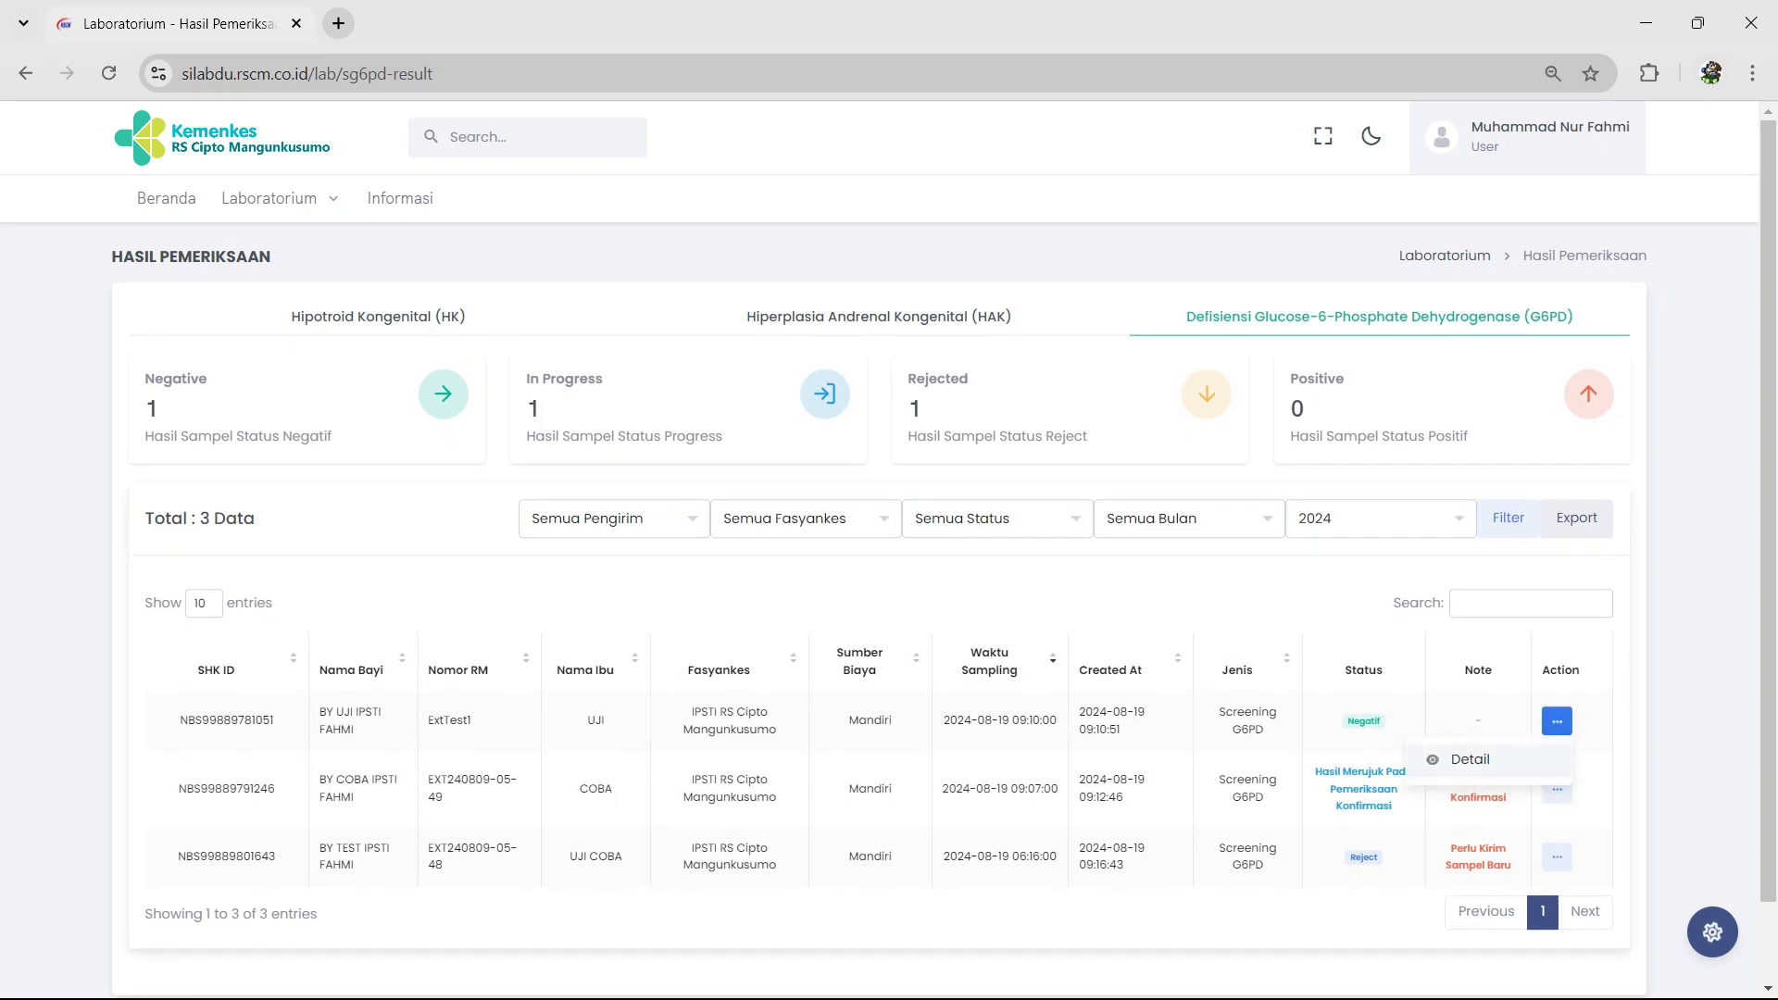
left_click(1470, 760)
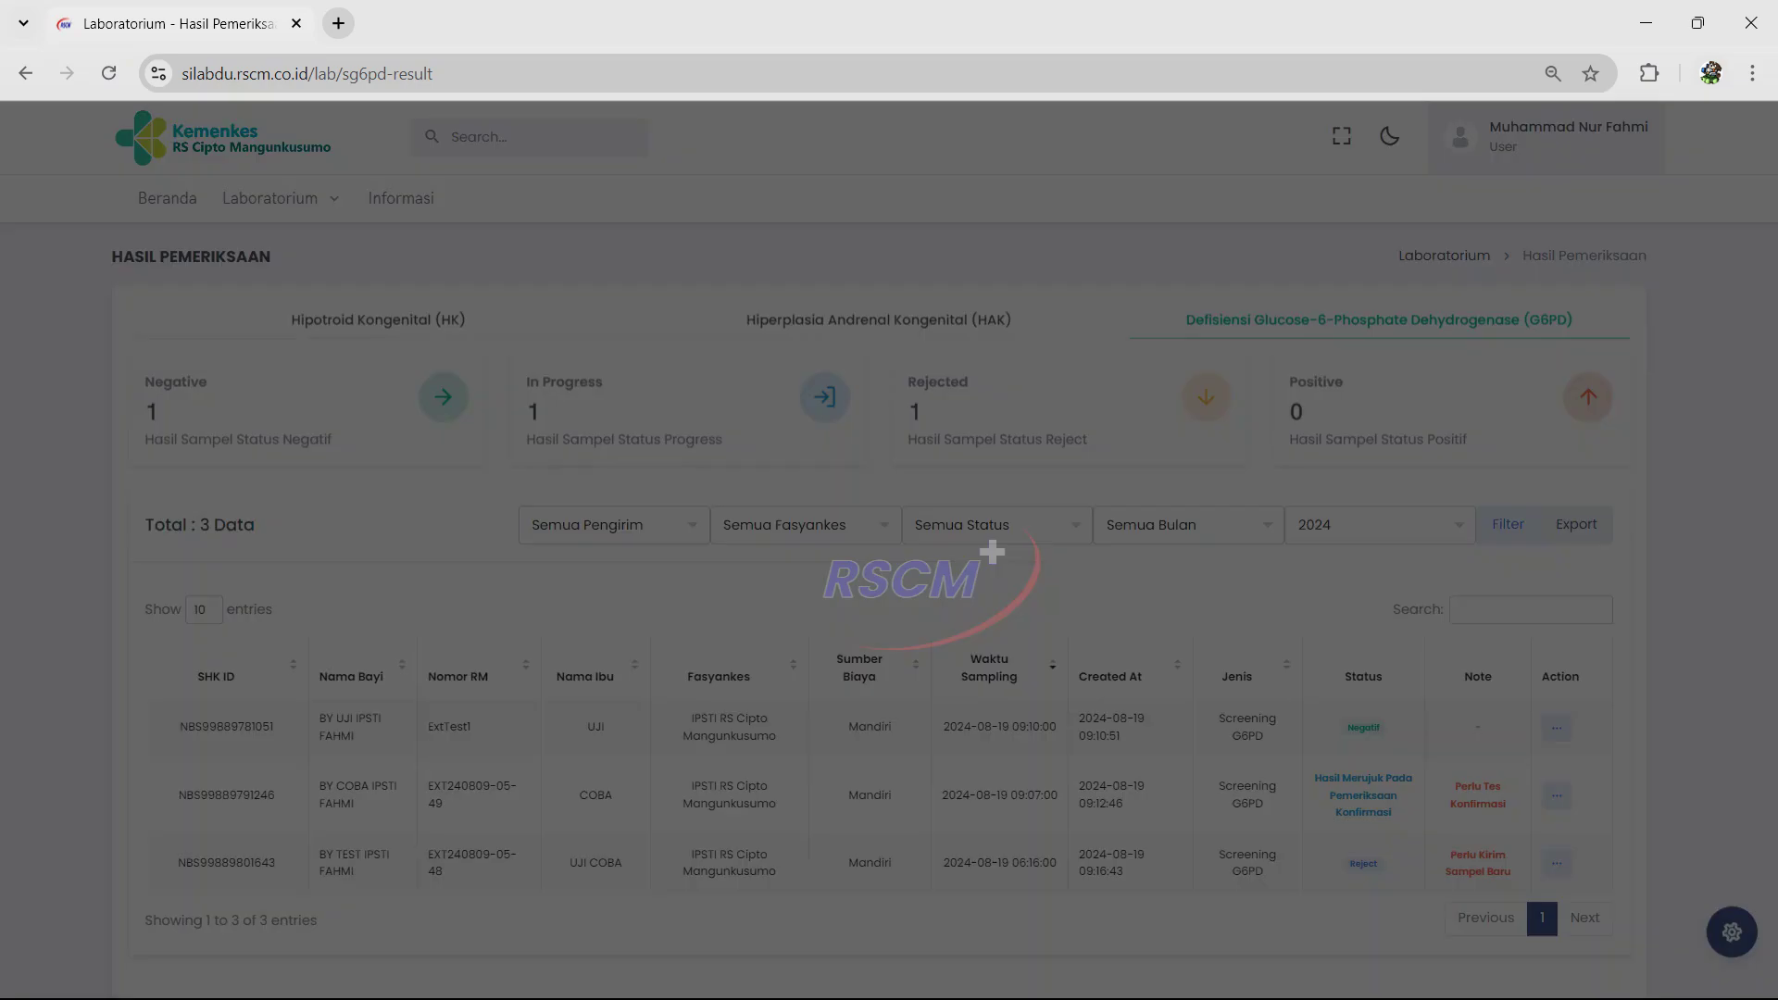
scroll(880, 556, "down", 5)
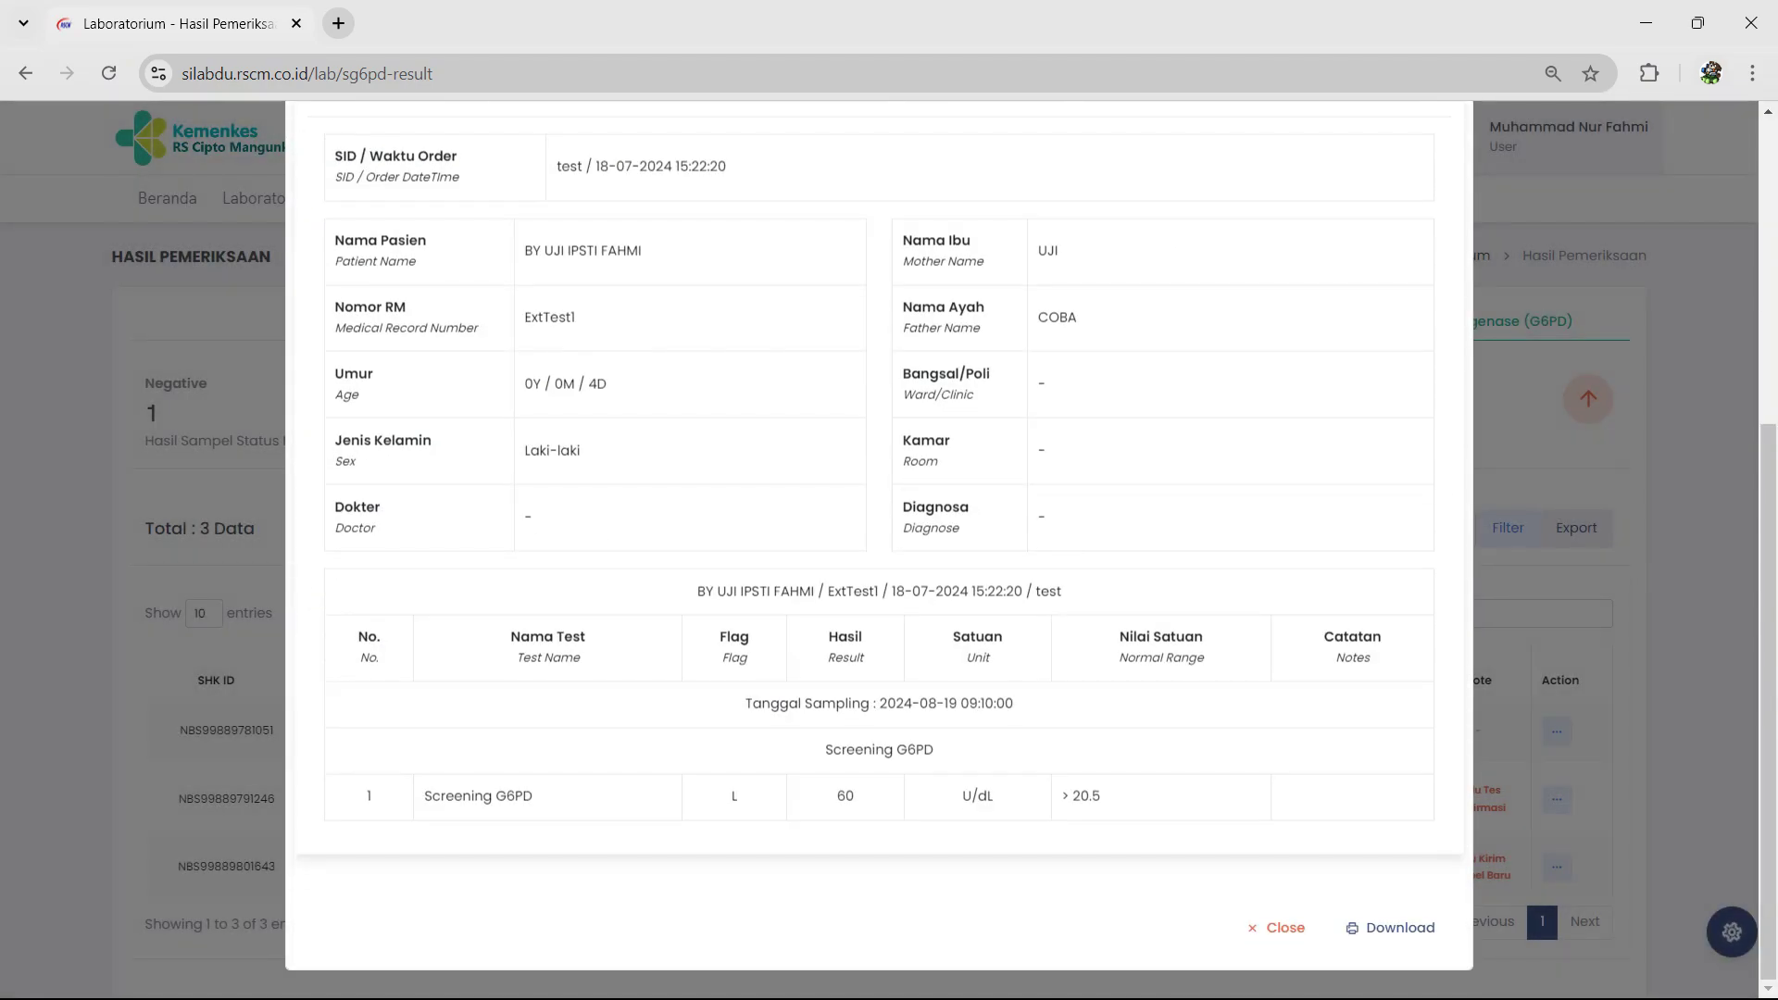
left_click(1276, 927)
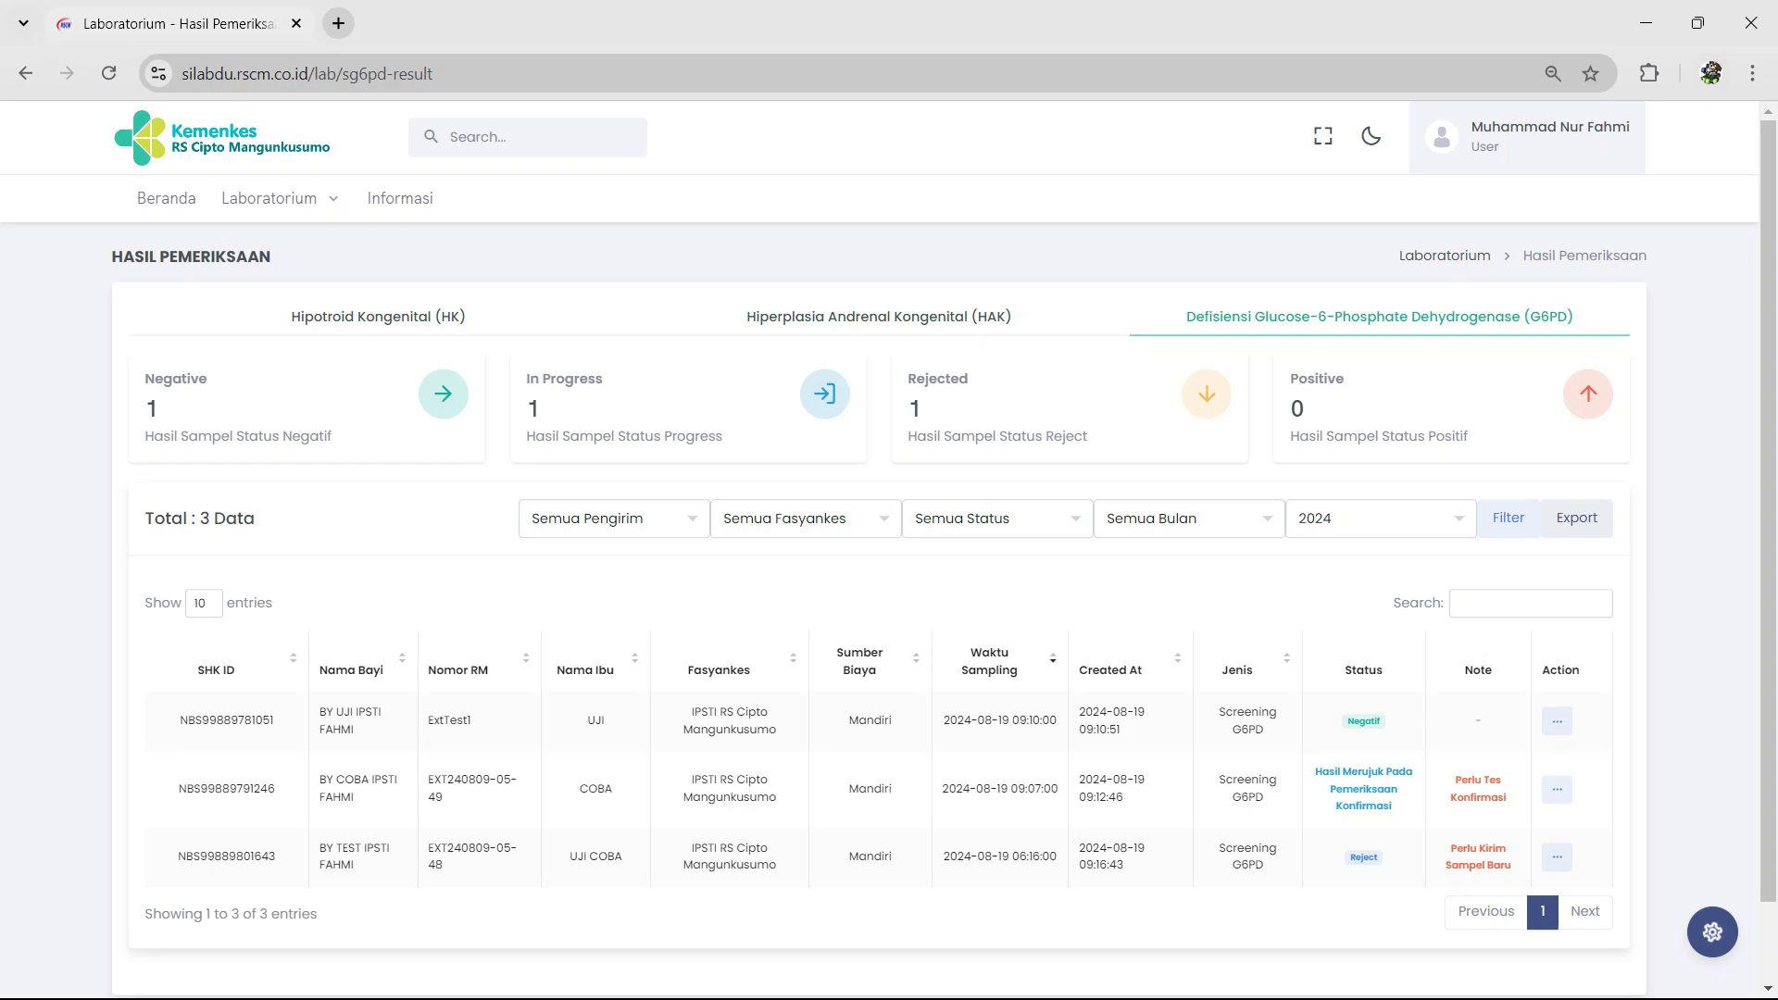
Step: Save a Sampel Konfirmasi for G6PD row 2 sampled 21/08/2024 14:34, then open the G6PD examination list
left_click(1557, 789)
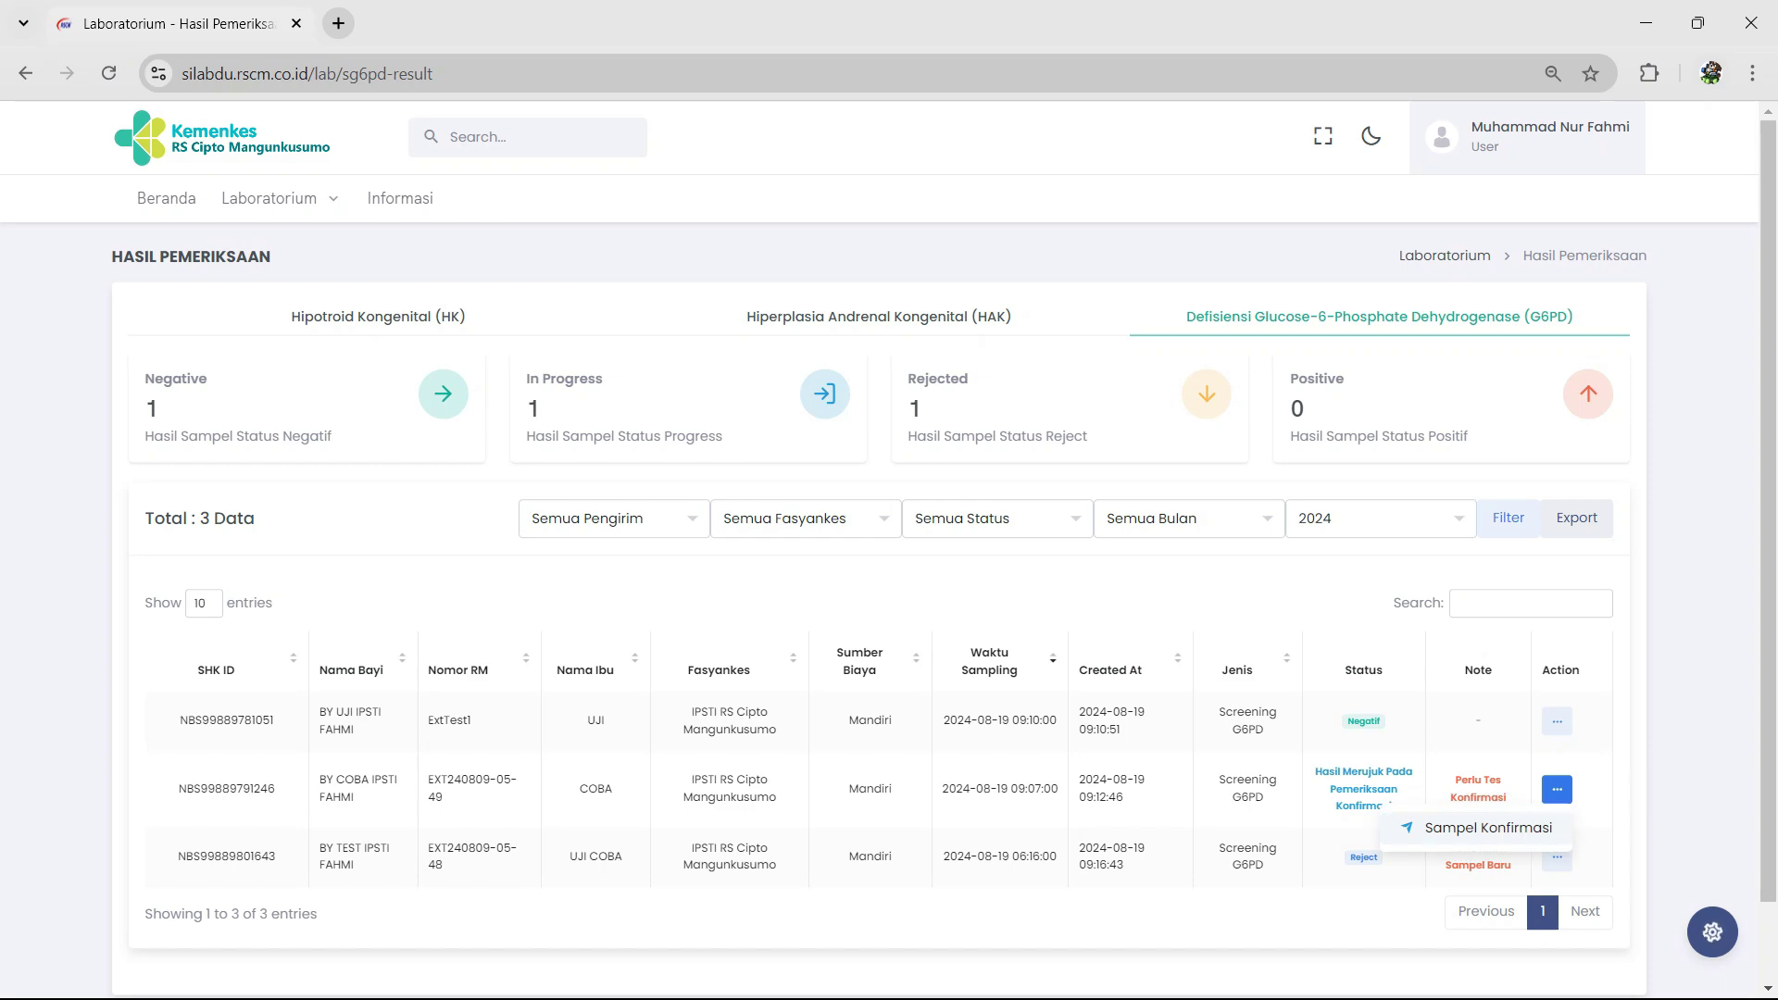
left_click(1487, 829)
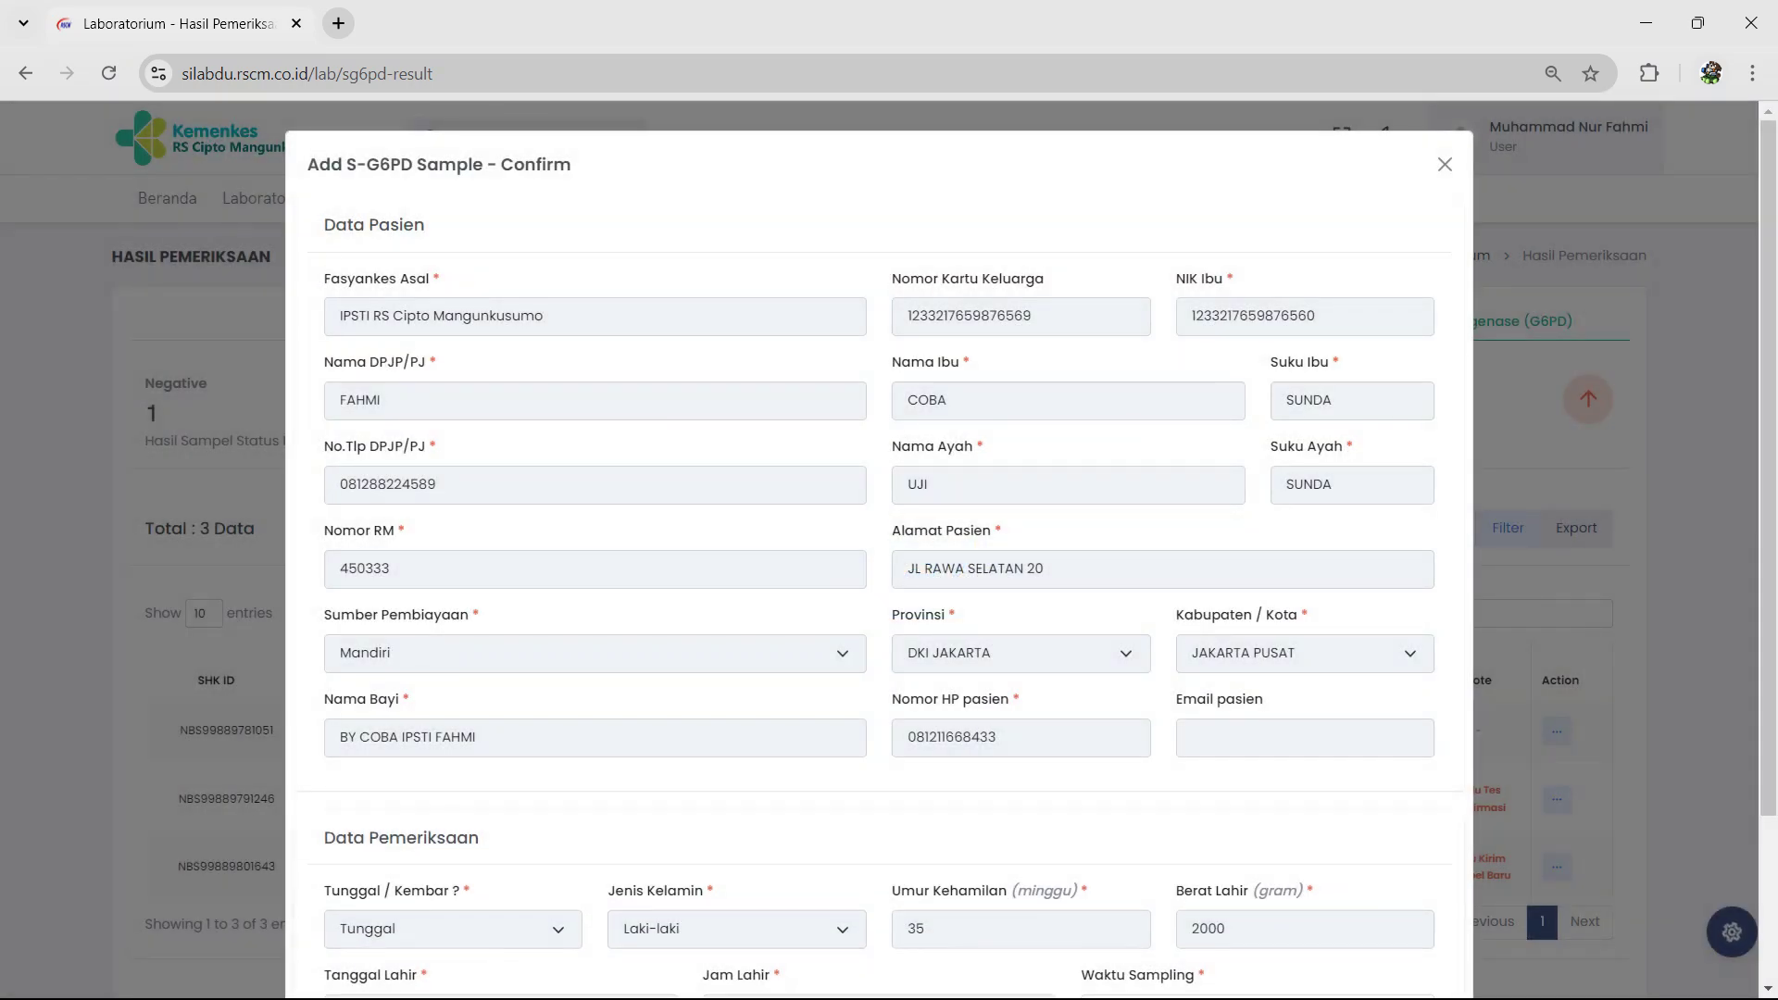
scroll(880, 555, "down", 2)
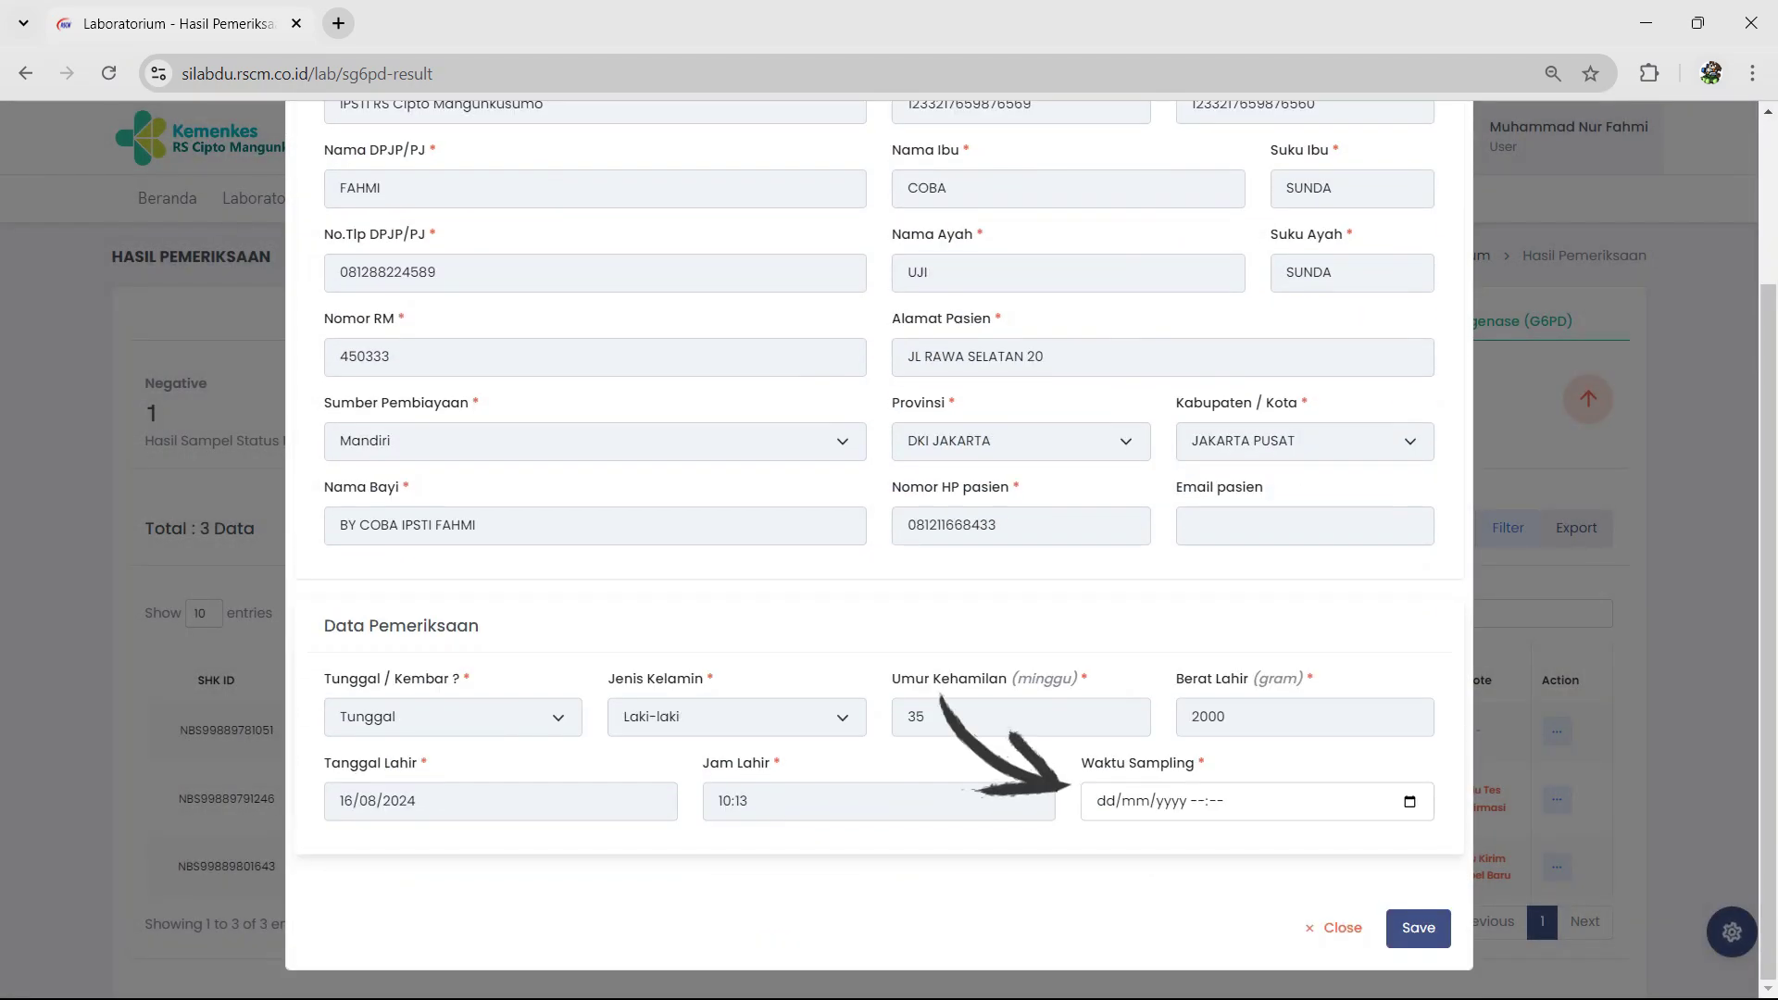
left_click(1409, 802)
left_click(1269, 758)
key("Return")
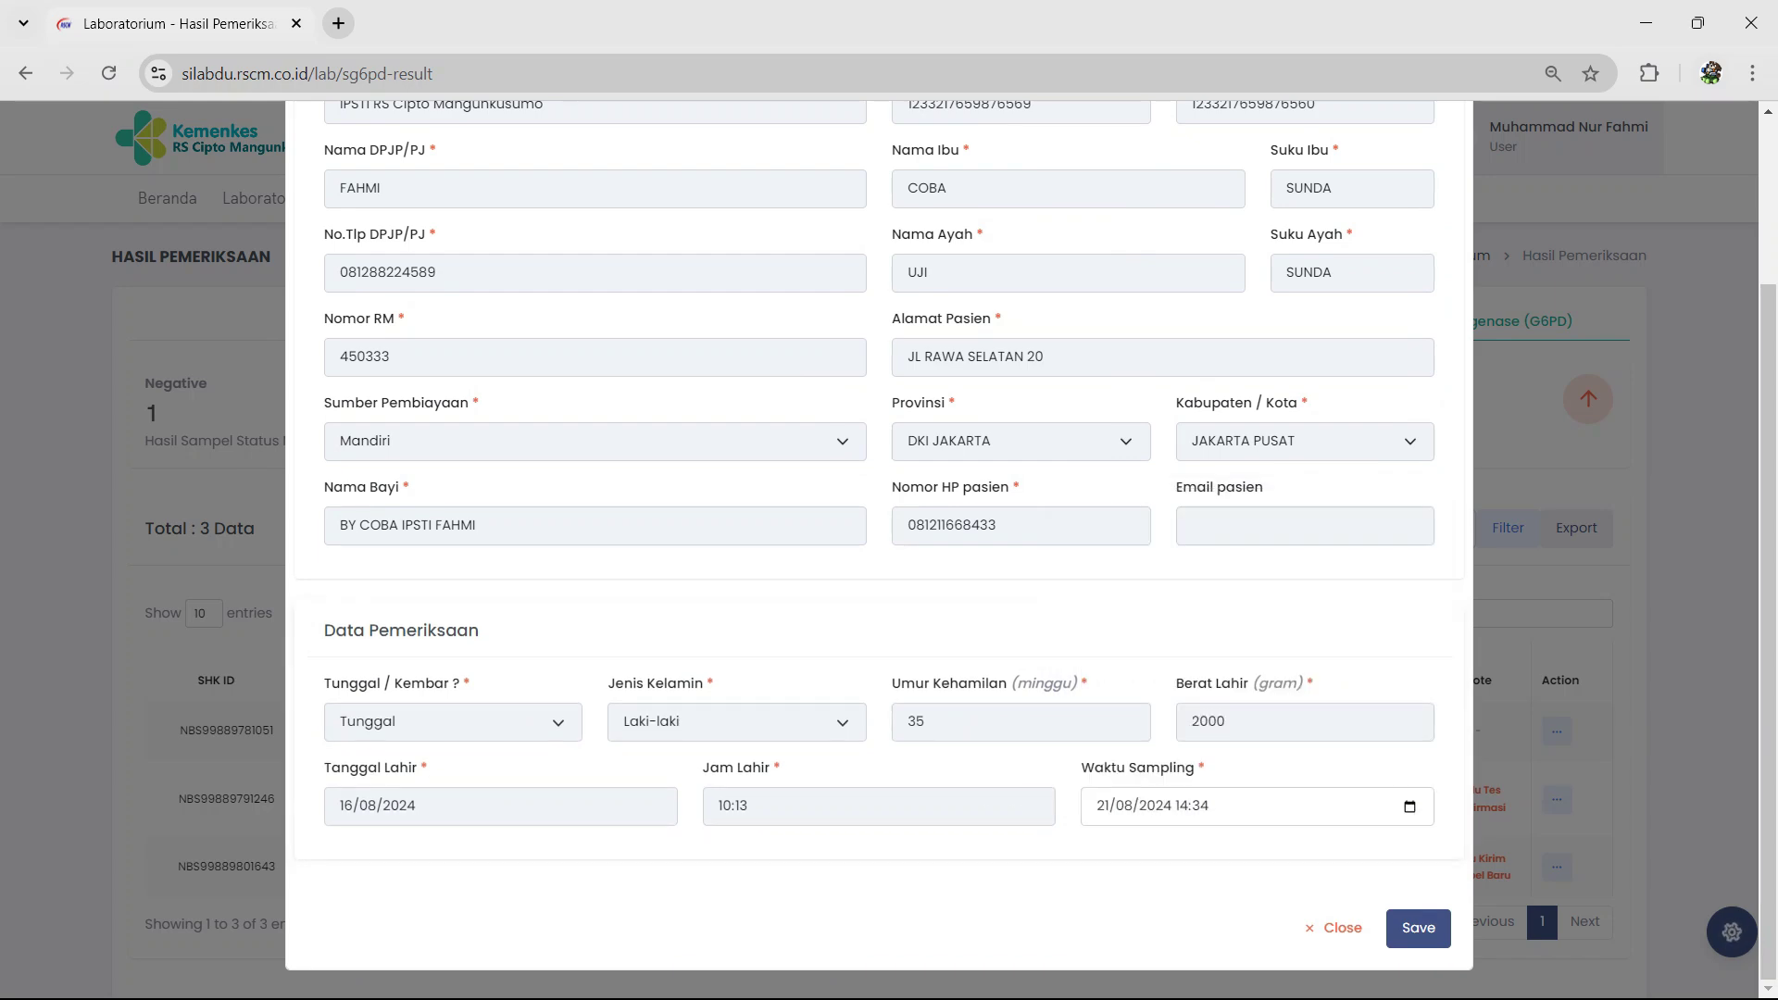
left_click(1417, 928)
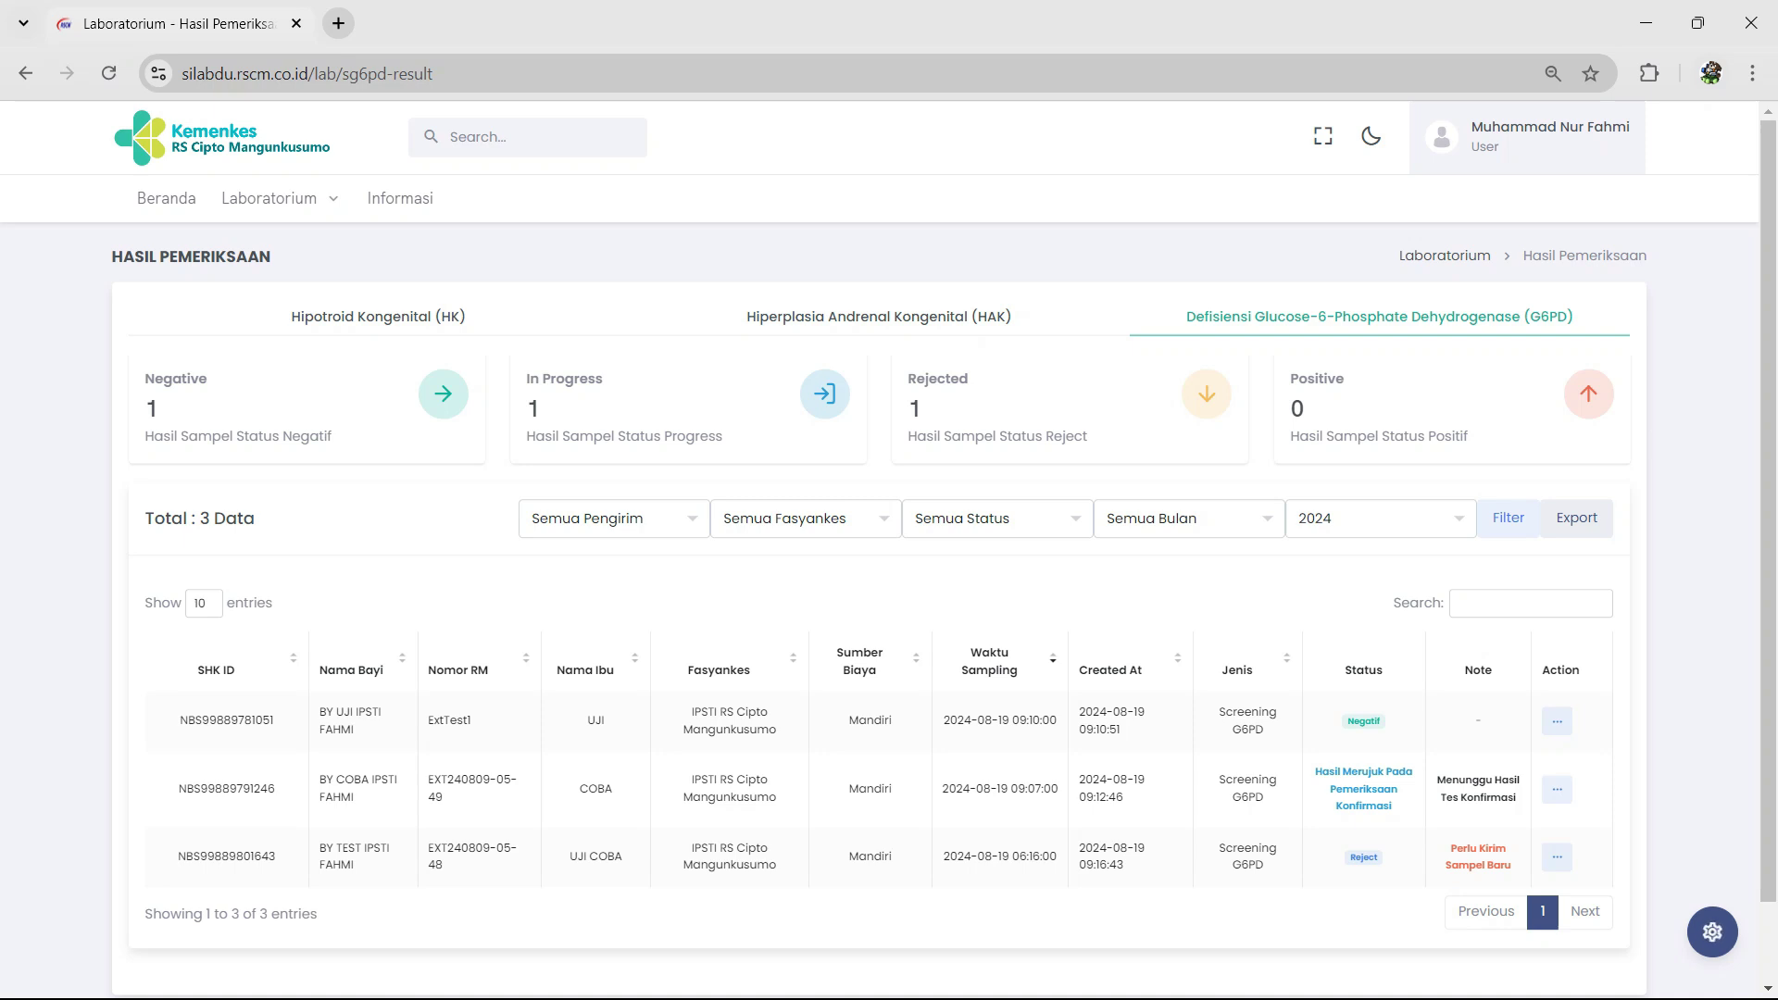
left_click(269, 198)
left_click(501, 250)
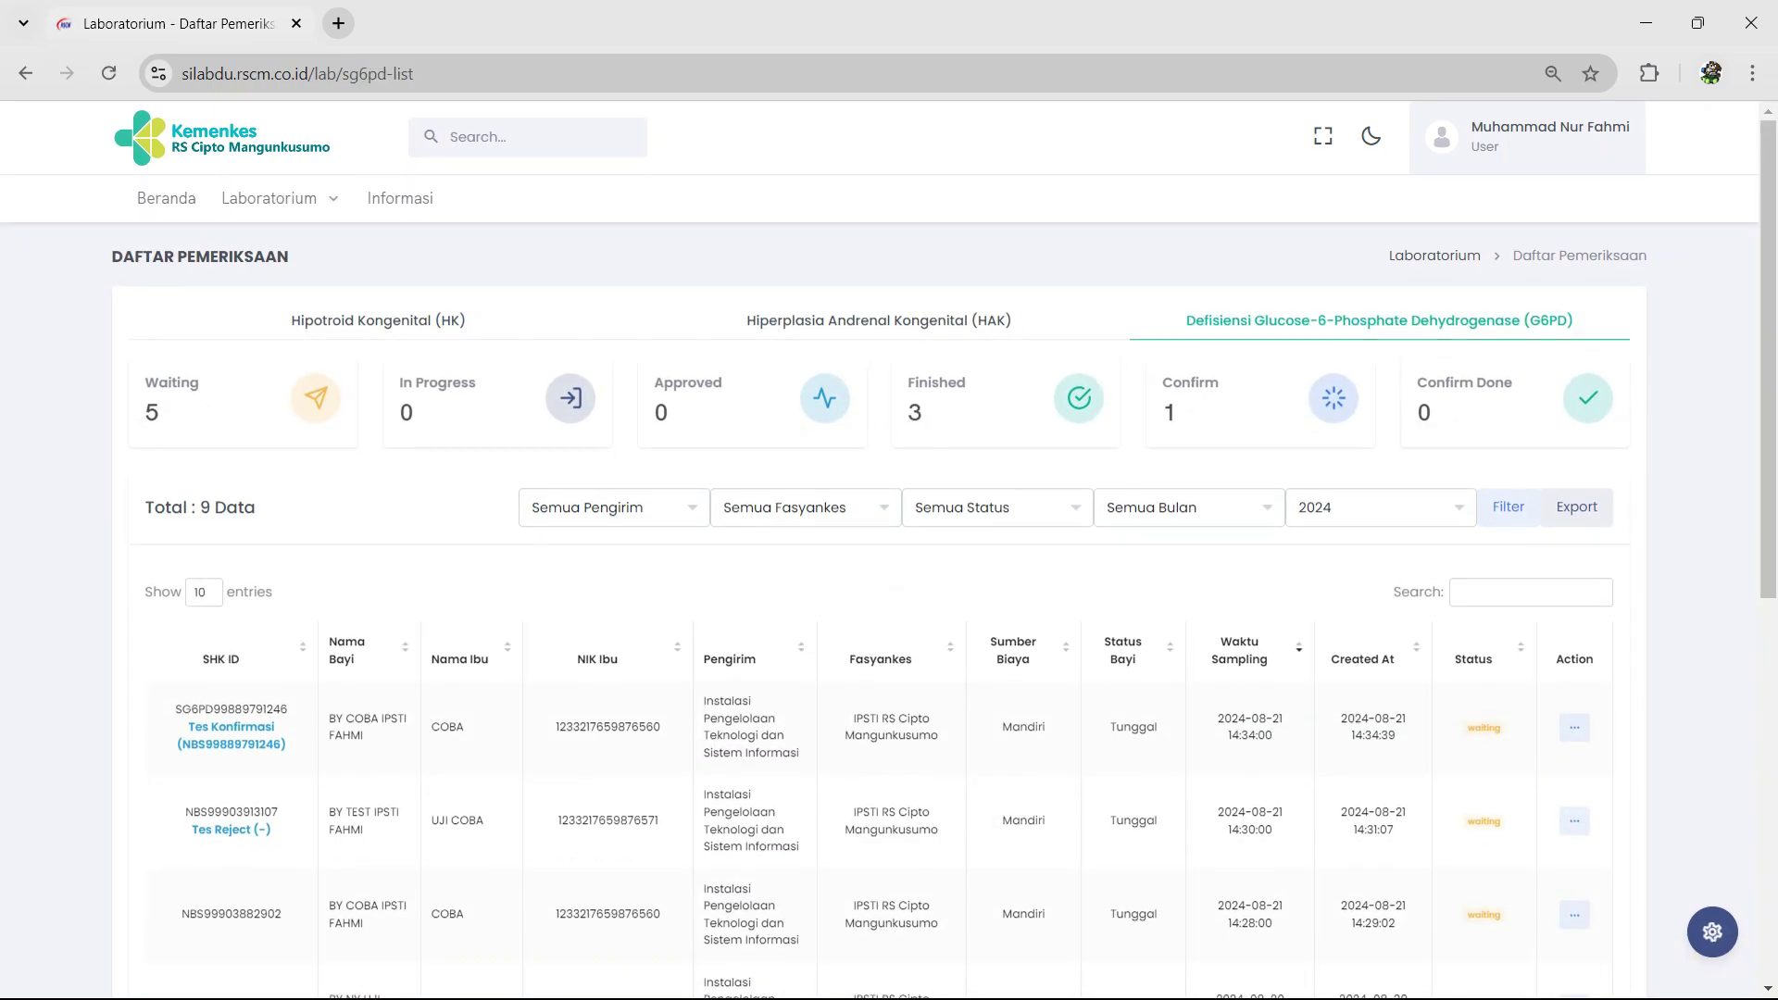
Step: Download the first-row G6PD confirmation sample's Waiting-status detail sheet as a PDF
left_click(1574, 727)
left_click(1474, 757)
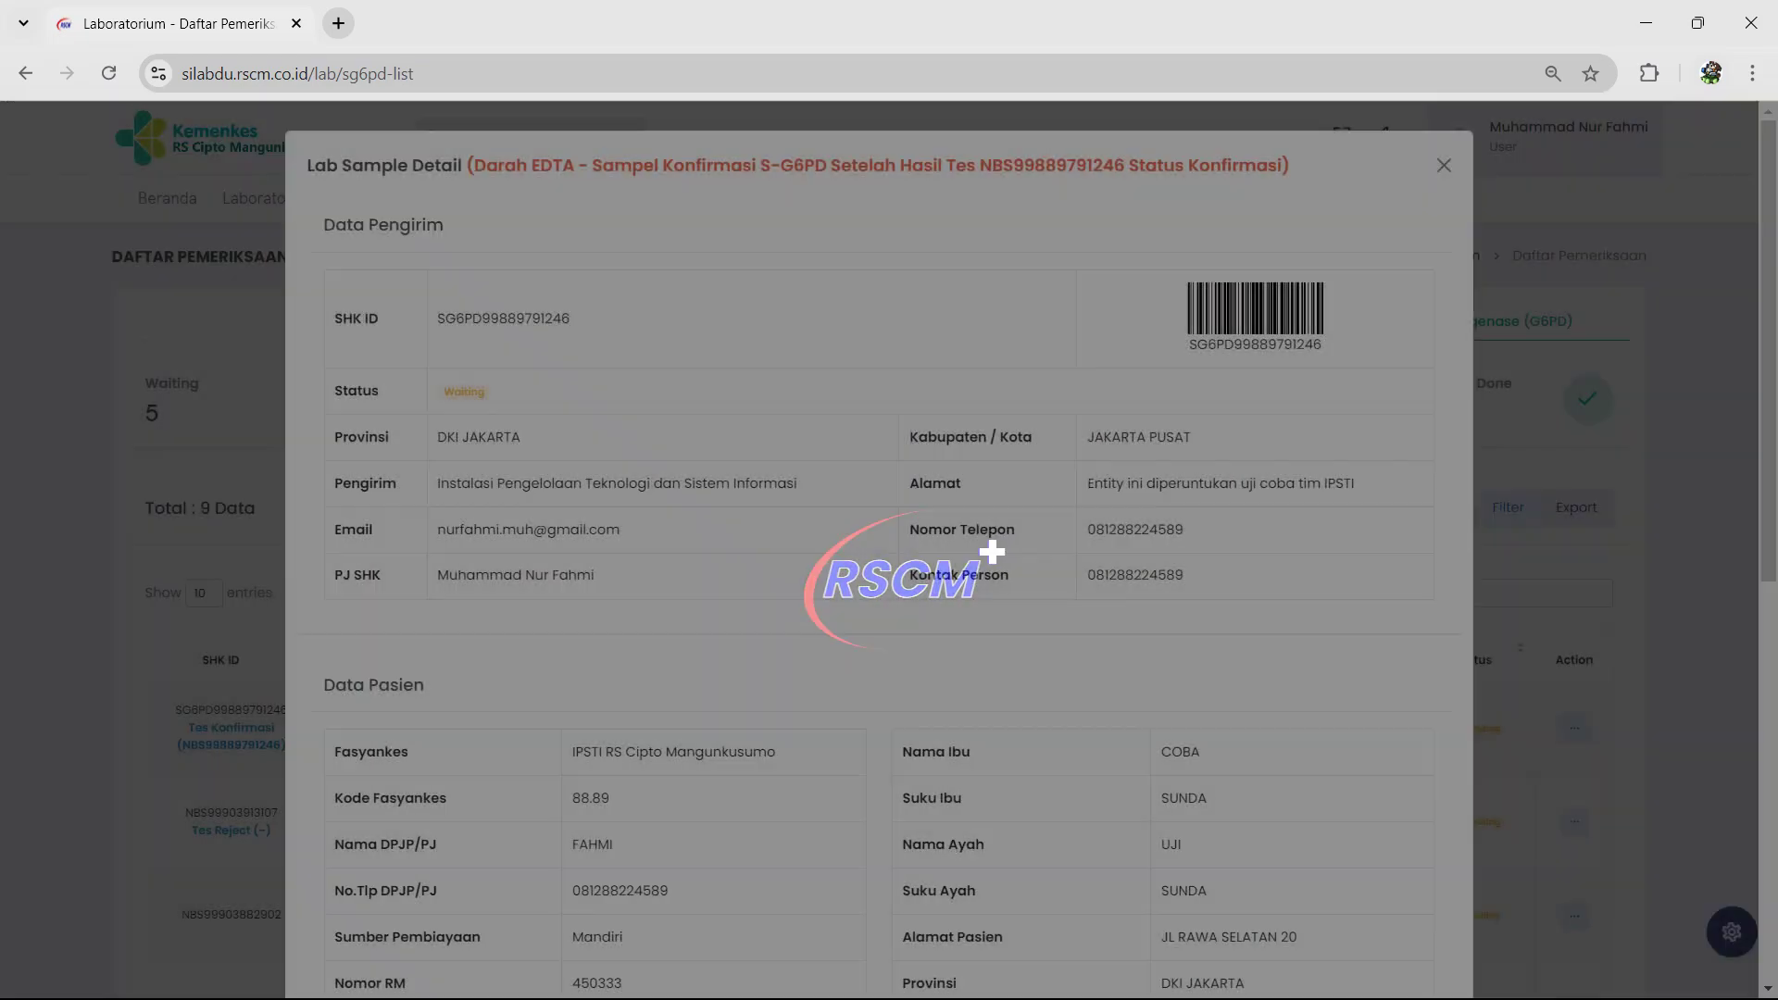
scroll(880, 537, "down", 8)
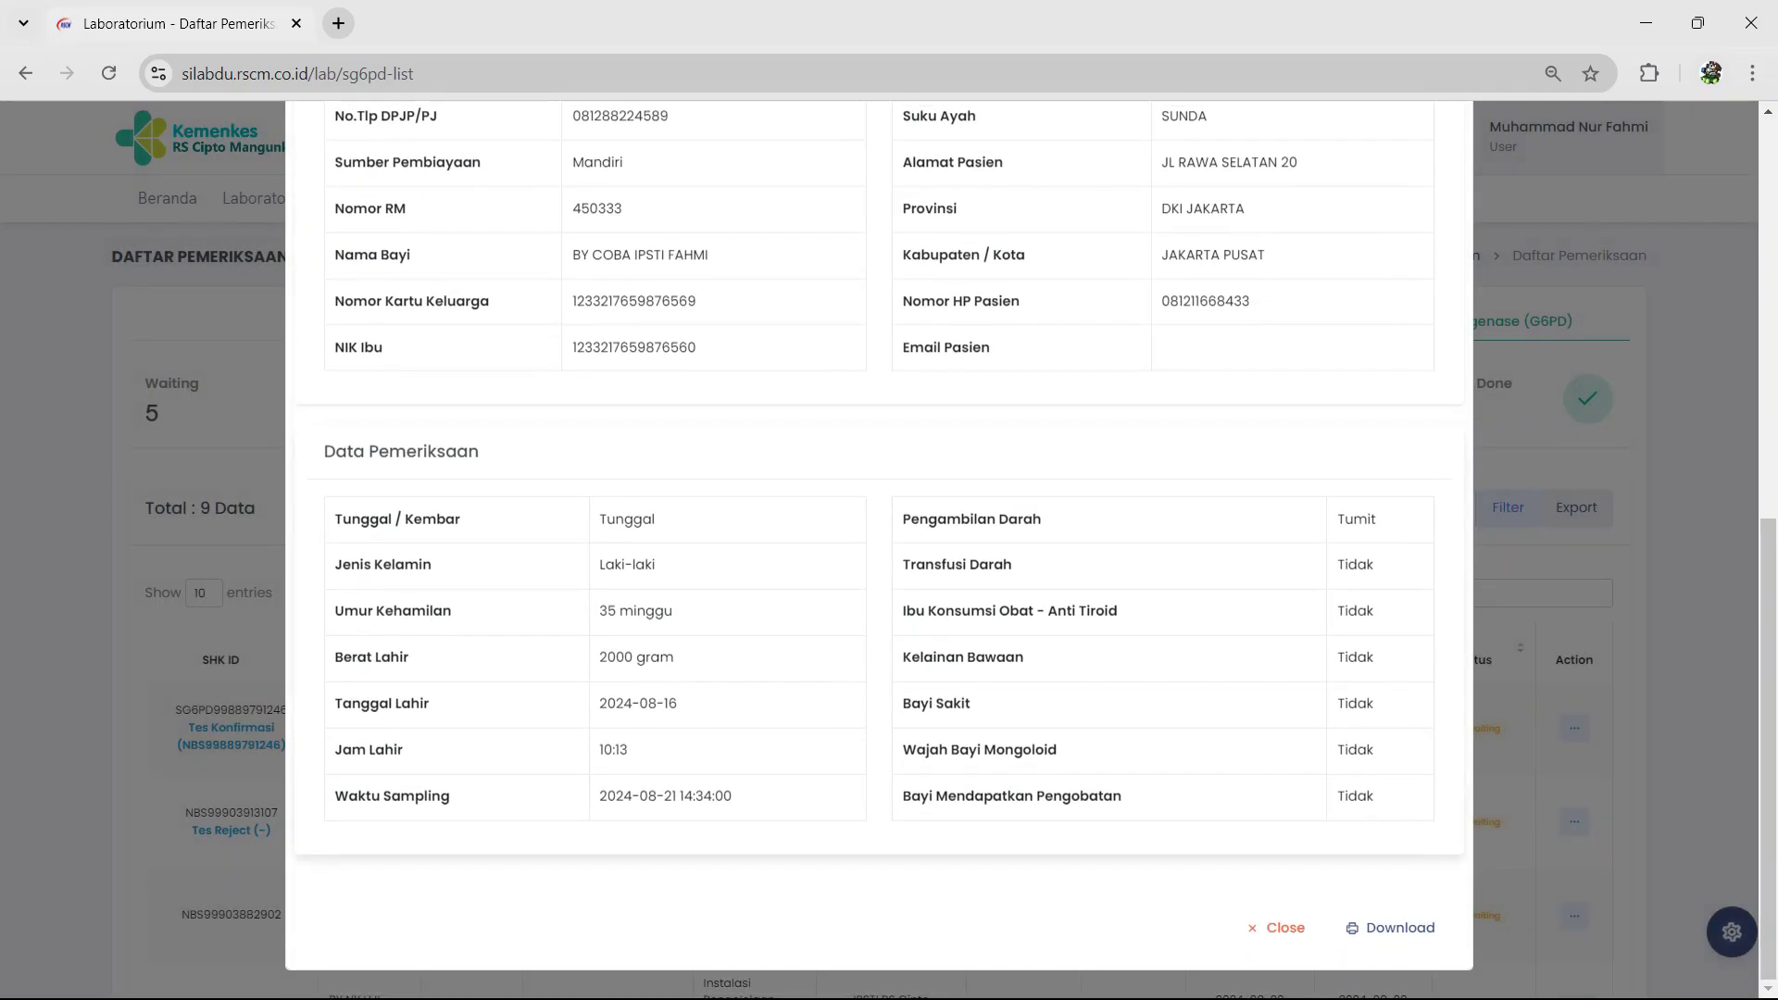
left_click(1391, 927)
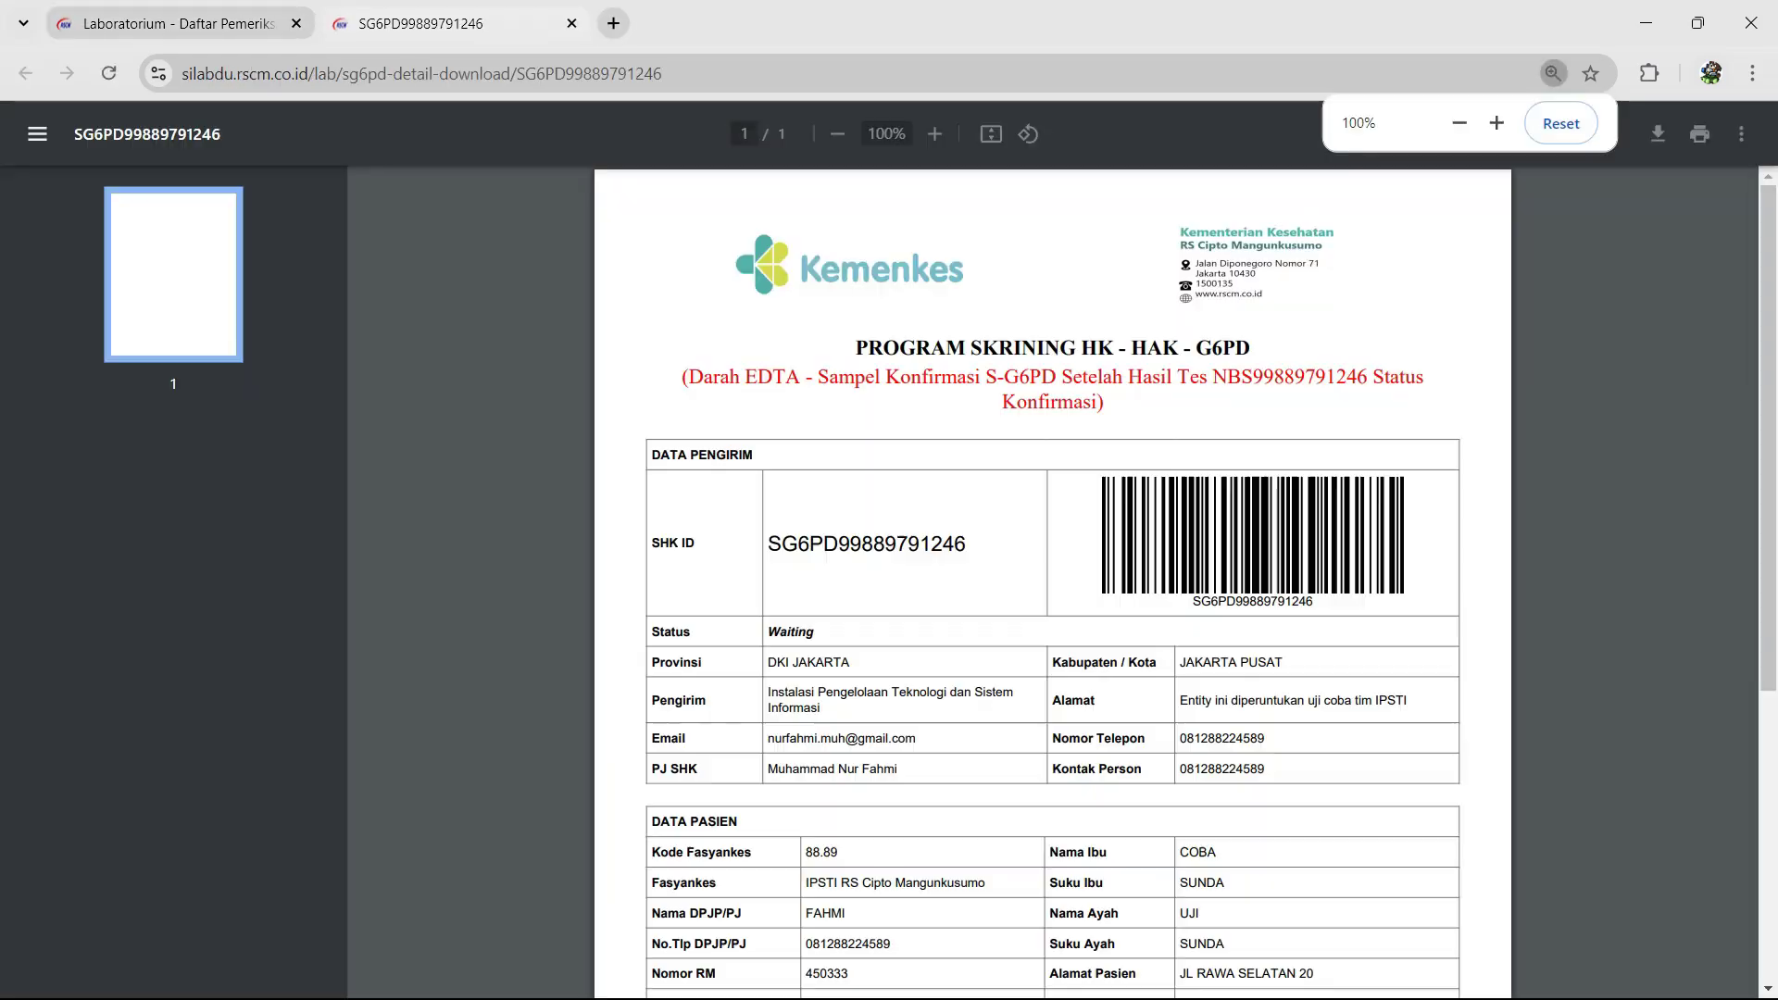